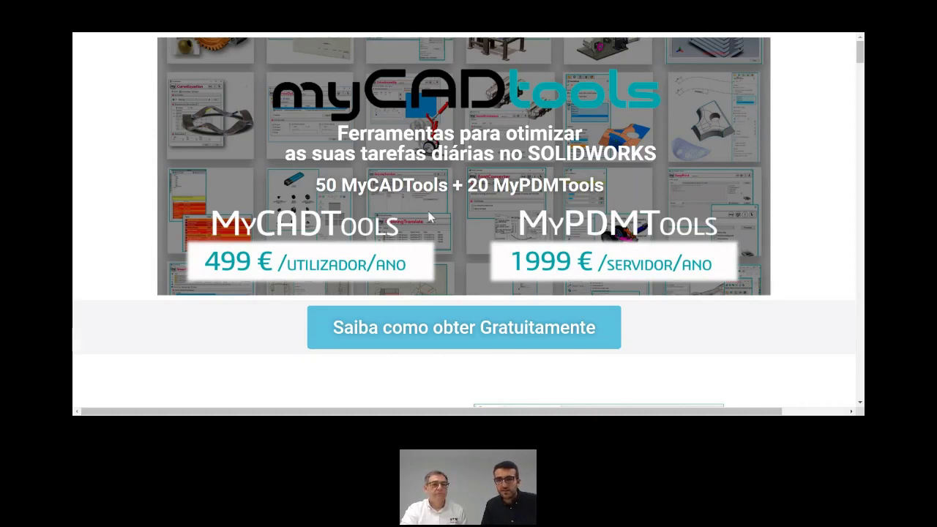
# Scroll the myCADtools product page past the price banner to 'O que é o MyCADTools?'
pyautogui.scroll(-1, 430, 217)
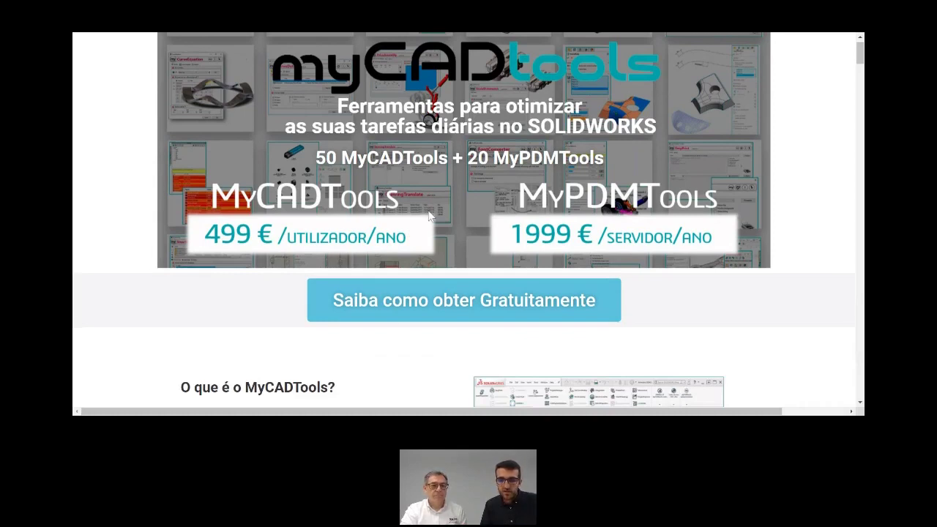
pyautogui.scroll(-1, 432, 217)
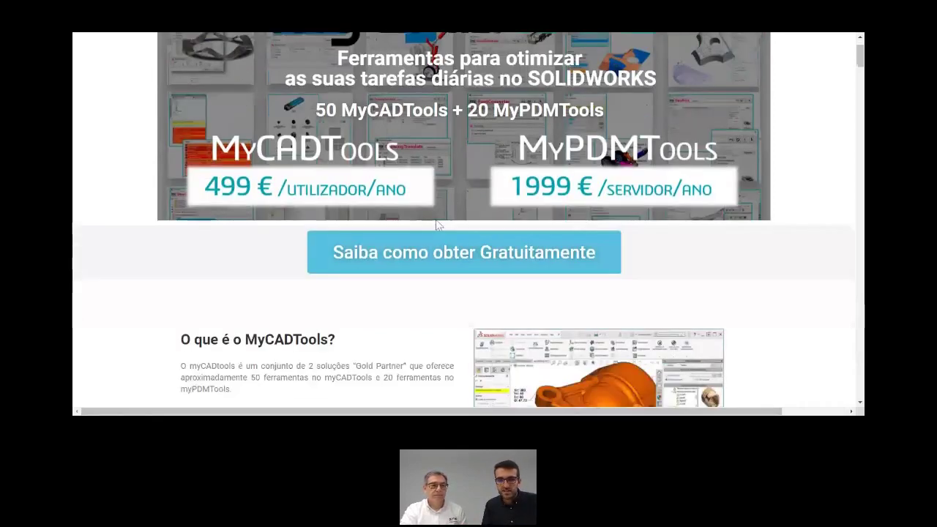
pyautogui.scroll(1, 437, 224)
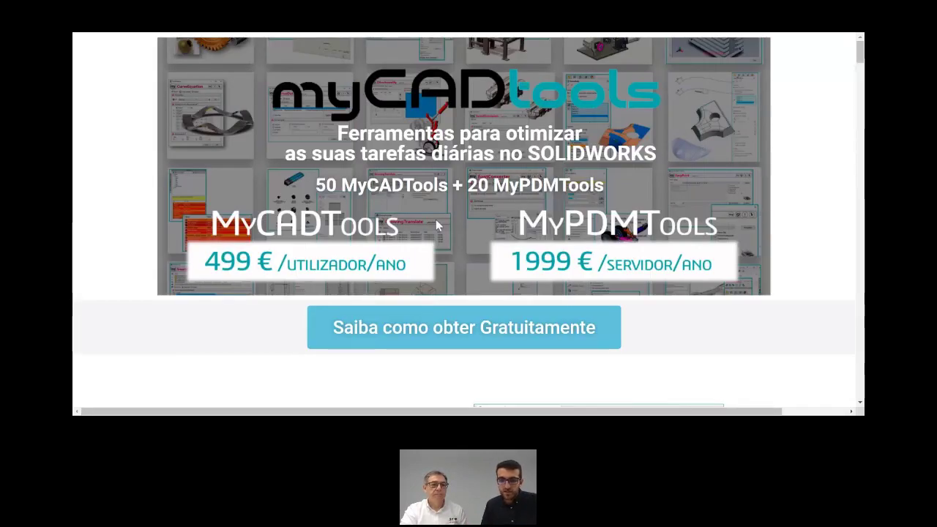
pyautogui.scroll(-1, 436, 221)
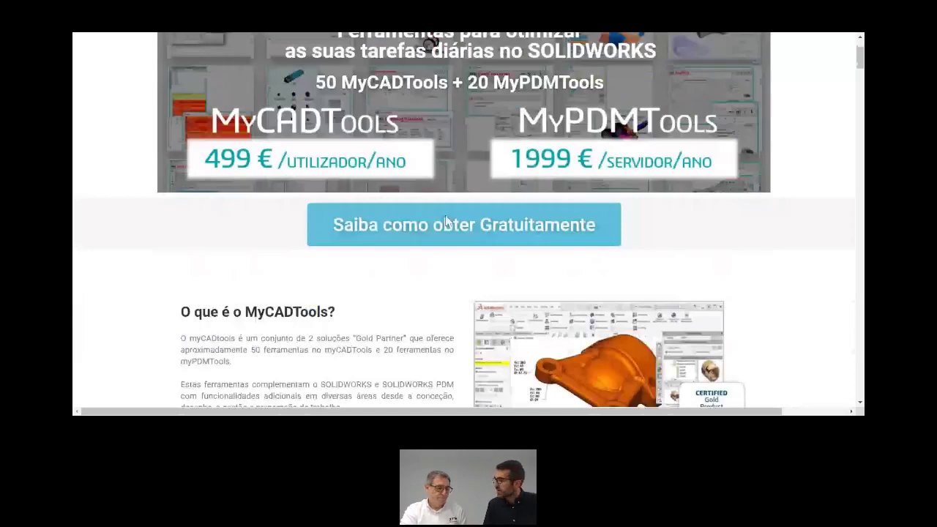
pyautogui.scroll(-1, 446, 221)
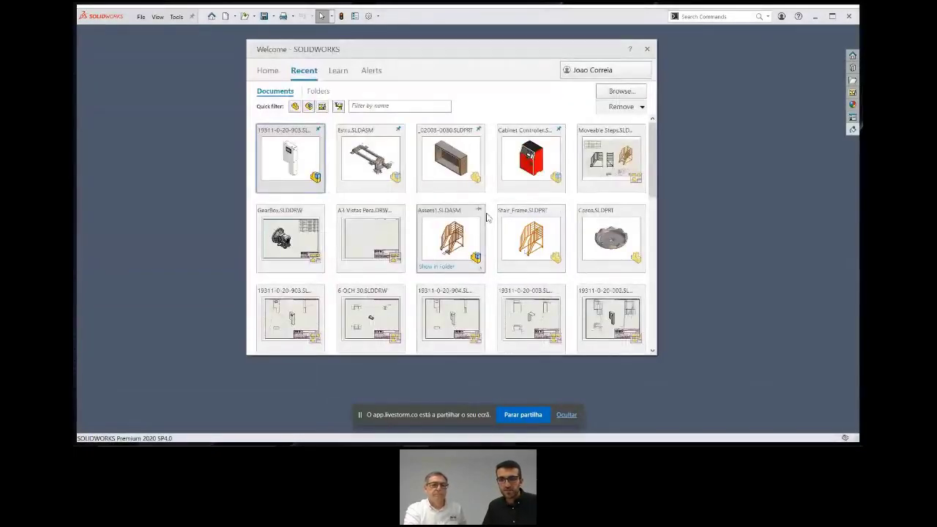
pyautogui.moveTo(531, 157)
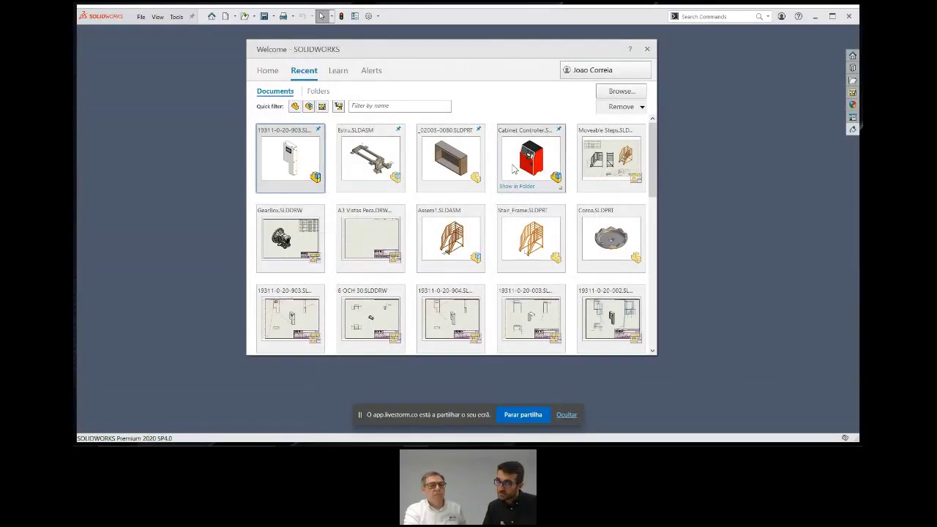
# Open Cabinet Controller from the Welcome dialog's recent documents
pyautogui.click(512, 168)
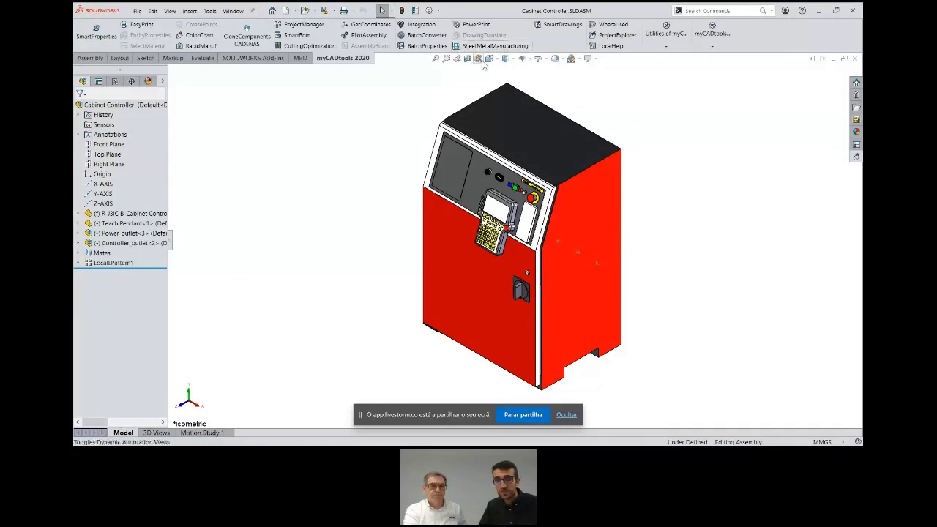
pyautogui.moveTo(607, 164); pyautogui.dragTo(579, 146, button='middle')
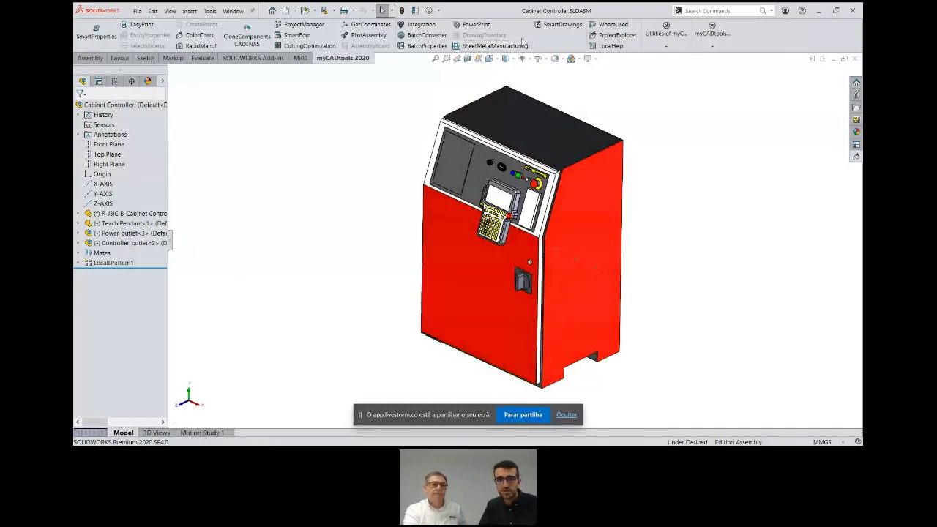
pyautogui.click(415, 11)
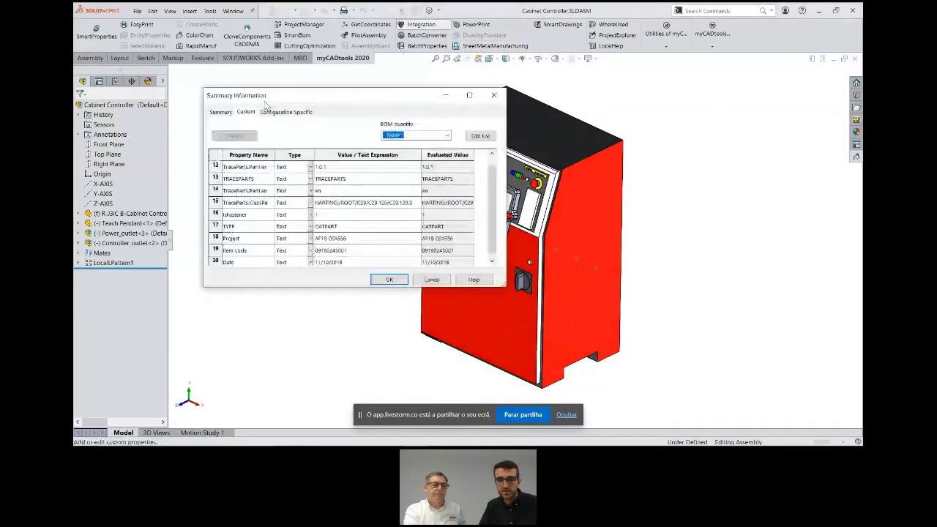
pyautogui.scroll(-3, 493, 178)
pyautogui.scroll(-1, 493, 178)
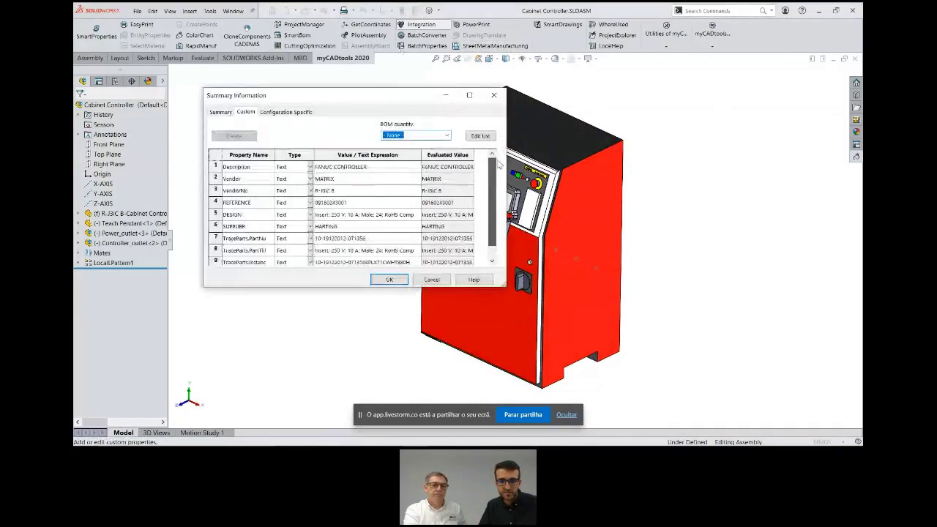
pyautogui.scroll(-1, 495, 183)
pyautogui.scroll(-1, 497, 188)
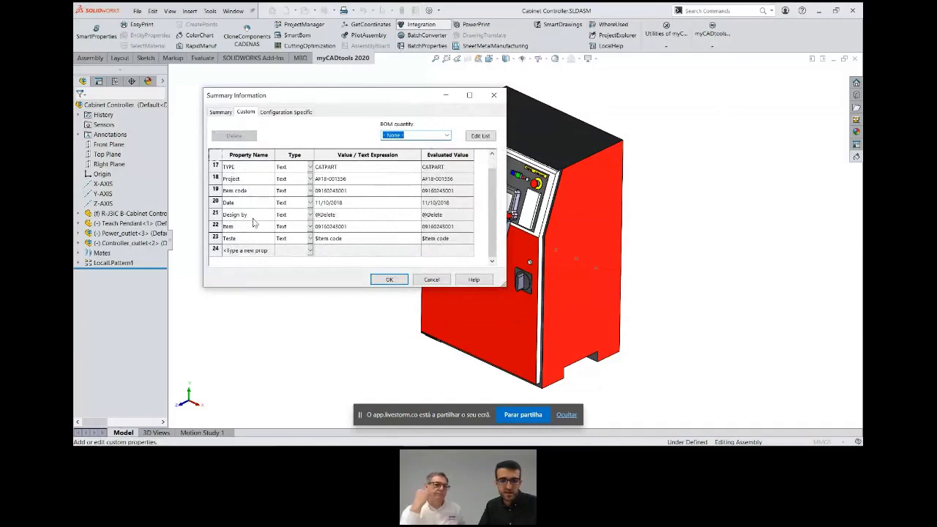
pyautogui.scroll(3, 495, 201)
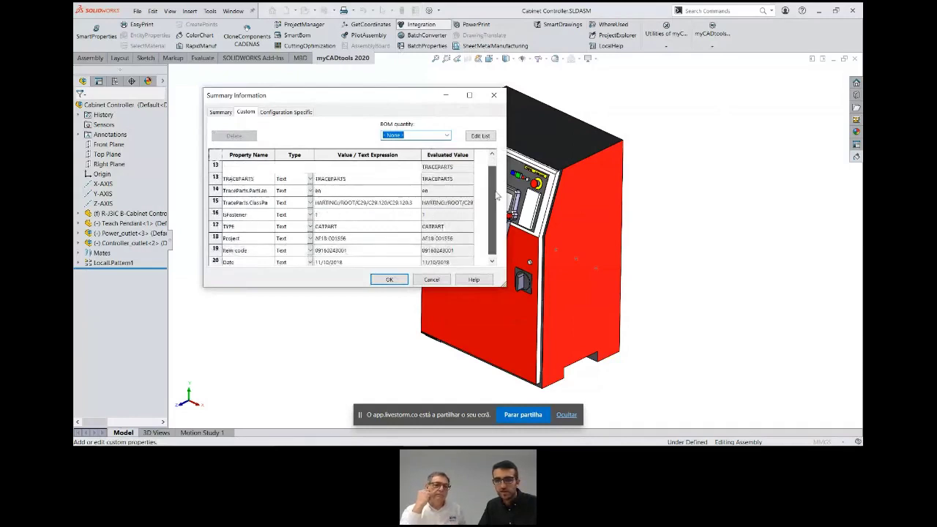
pyautogui.scroll(3, 495, 201)
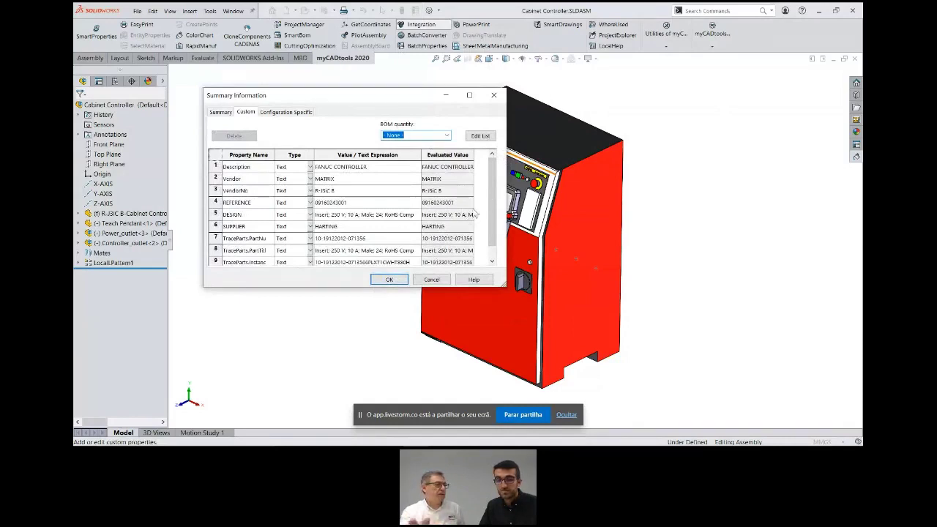
pyautogui.scroll(-5, 465, 235)
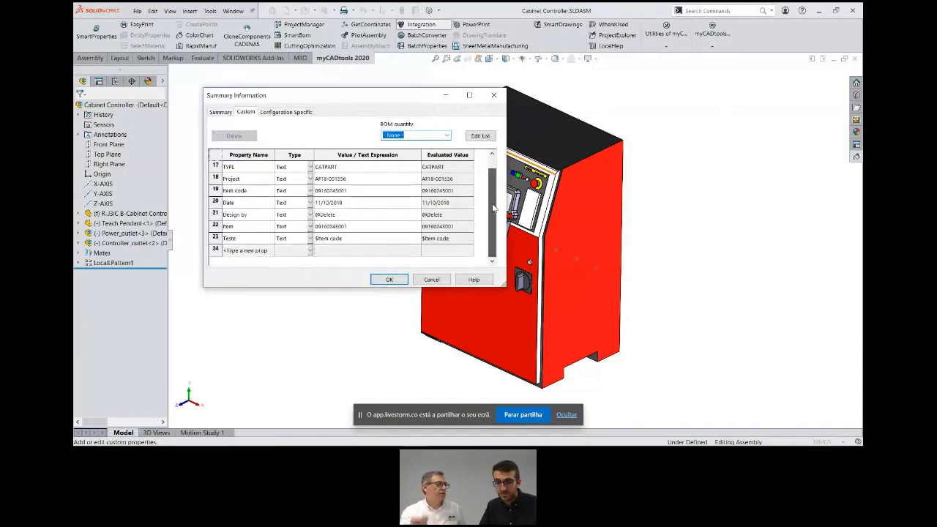
pyautogui.click(432, 280)
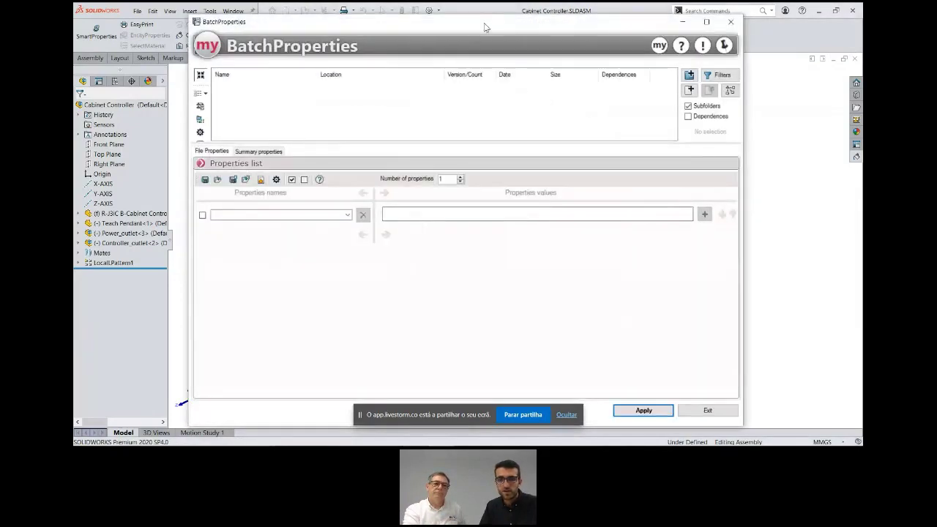
# Move the BatchProperties window aside and minimize it to reveal the red cabinet
pyautogui.moveTo(484, 27)
pyautogui.mouseDown()
pyautogui.moveTo(468, 21)
pyautogui.moveTo(511, 23)
pyautogui.mouseUp()
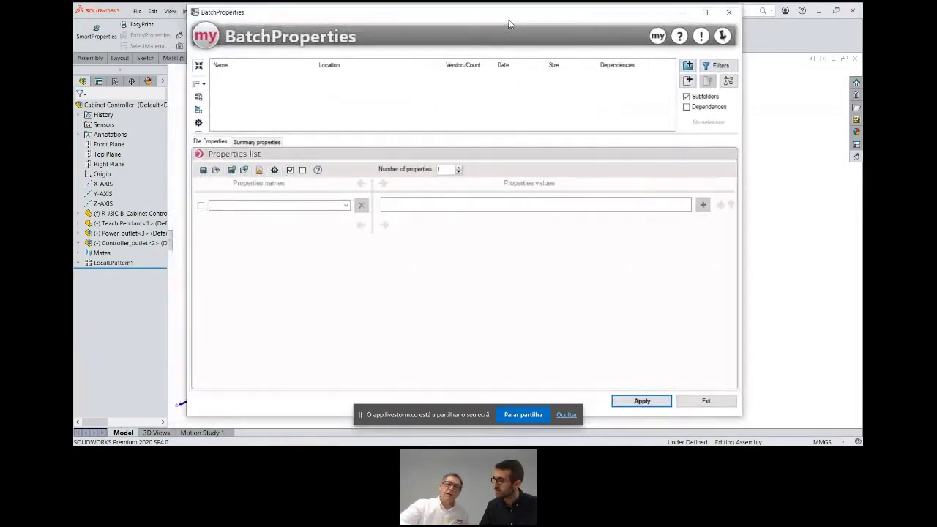
pyautogui.click(679, 13)
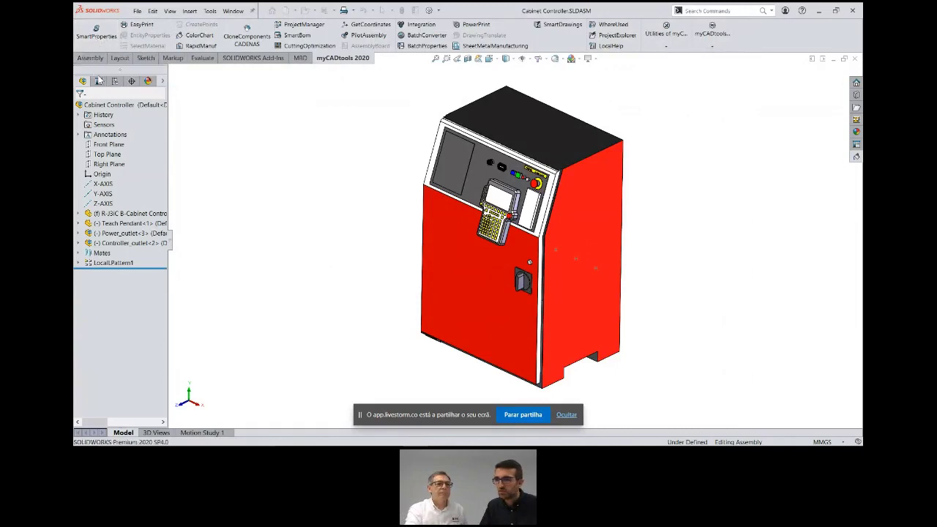
# View the Custom Properties pane and myCADtools utility lists, then launch BatchProperties
pyautogui.click(855, 145)
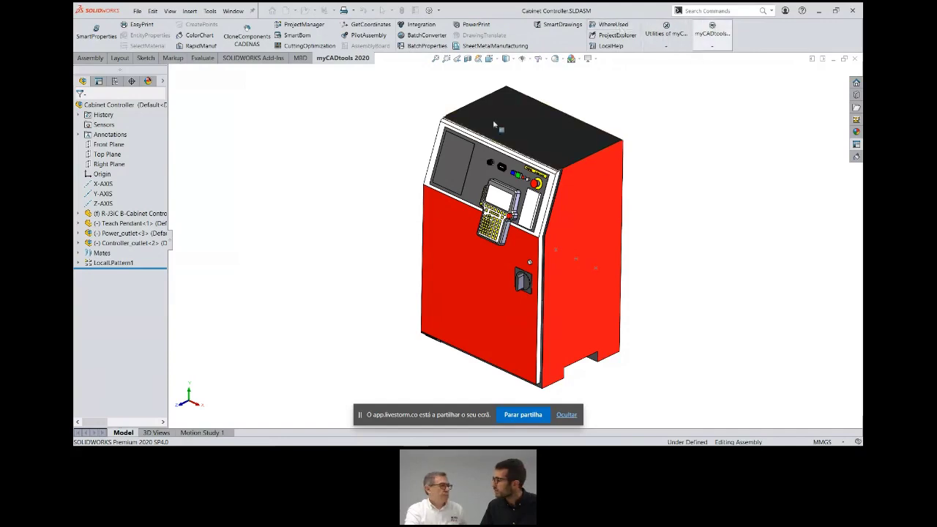
pyautogui.click(712, 35)
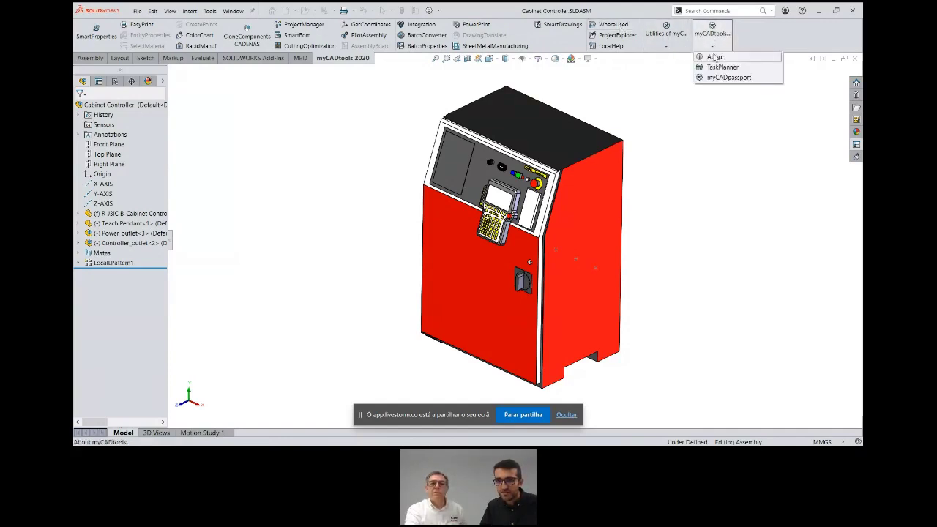
pyautogui.click(666, 33)
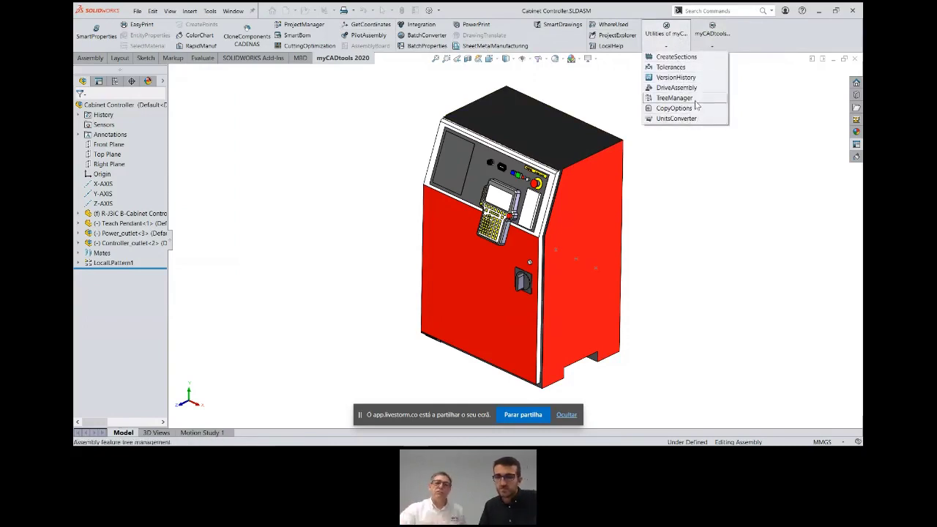
pyautogui.click(758, 84)
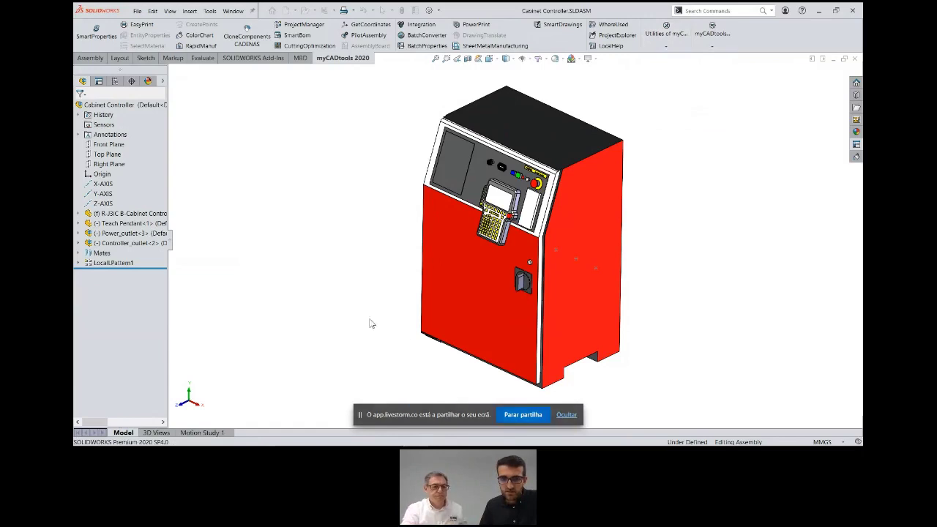
pyautogui.click(419, 46)
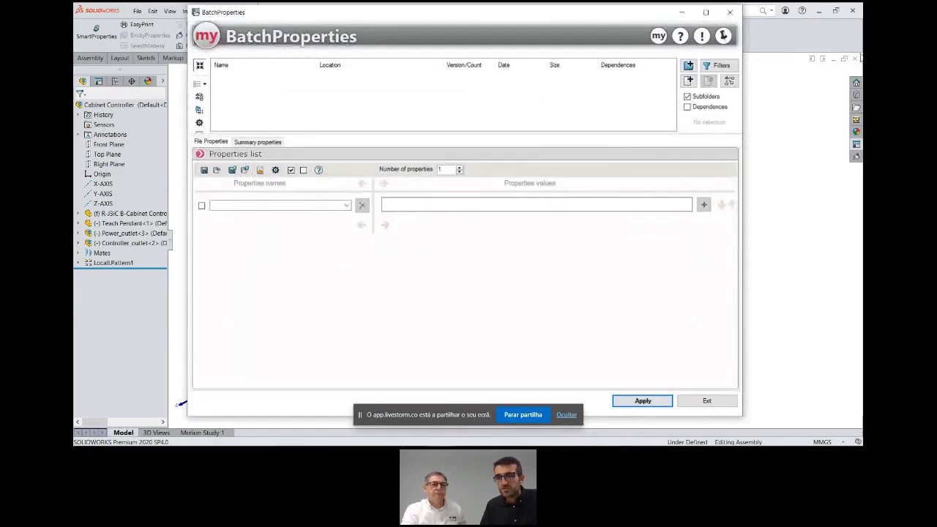
# Close BatchProperties and the cabinet assembly, then start BatchProperties standalone from the Start menu
pyautogui.press('Escape')
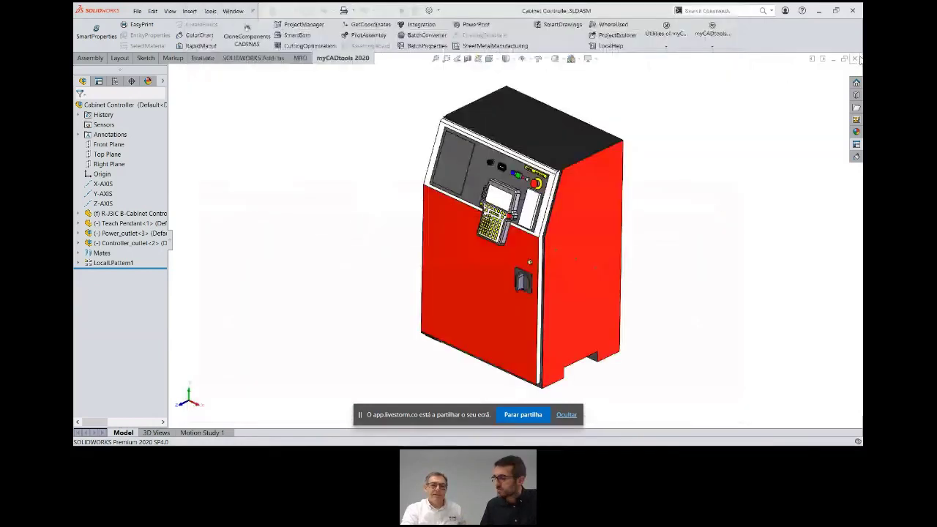
pyautogui.click(855, 59)
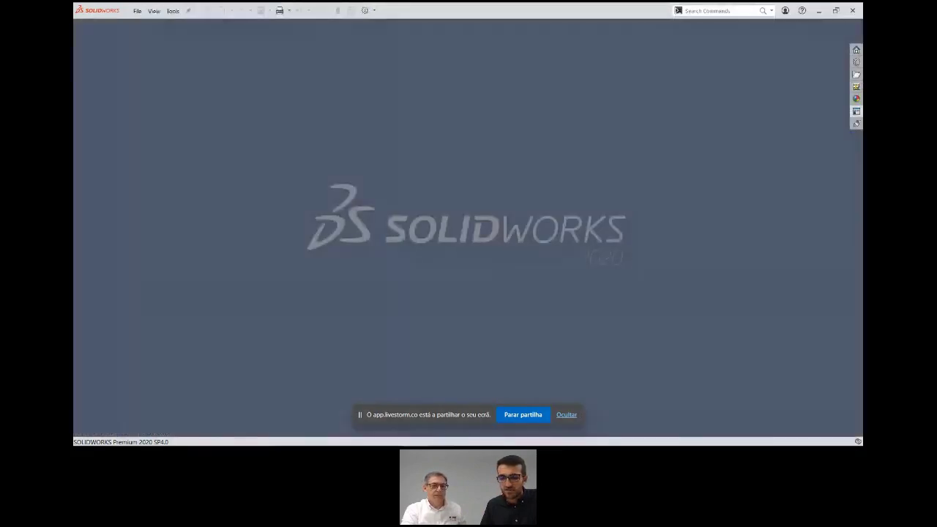
pyautogui.press('super')
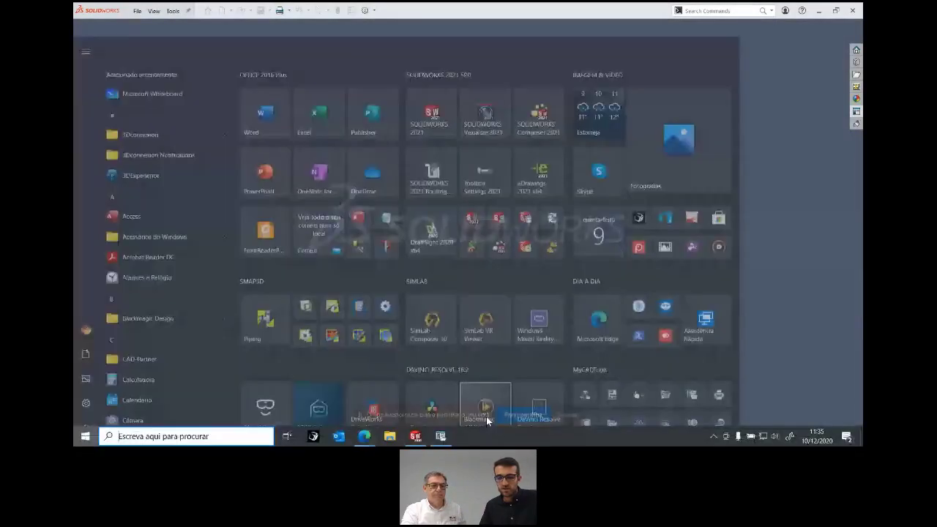
pyautogui.click(487, 421)
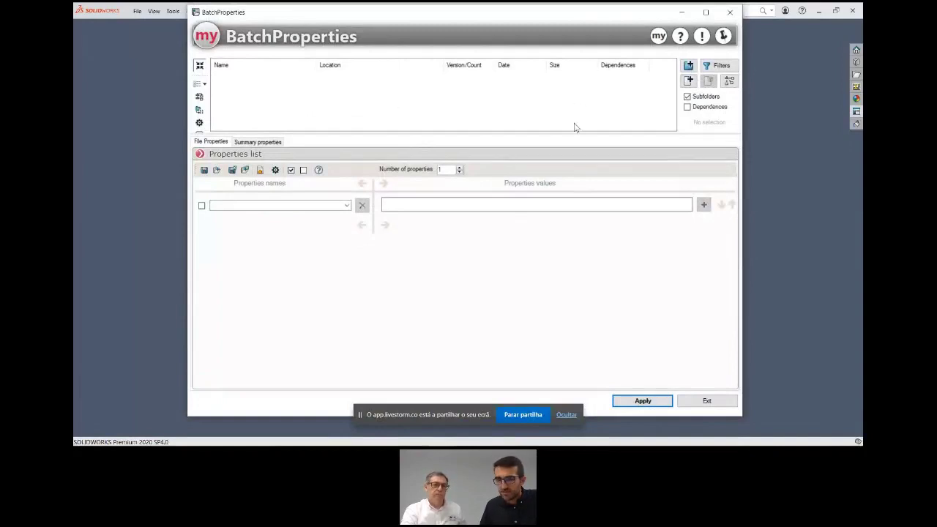
pyautogui.click(690, 66)
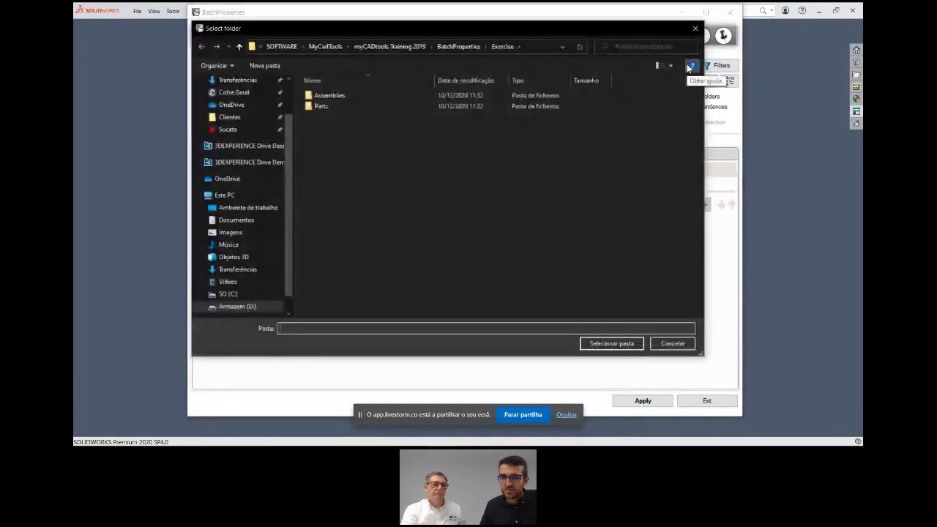
pyautogui.click(493, 46)
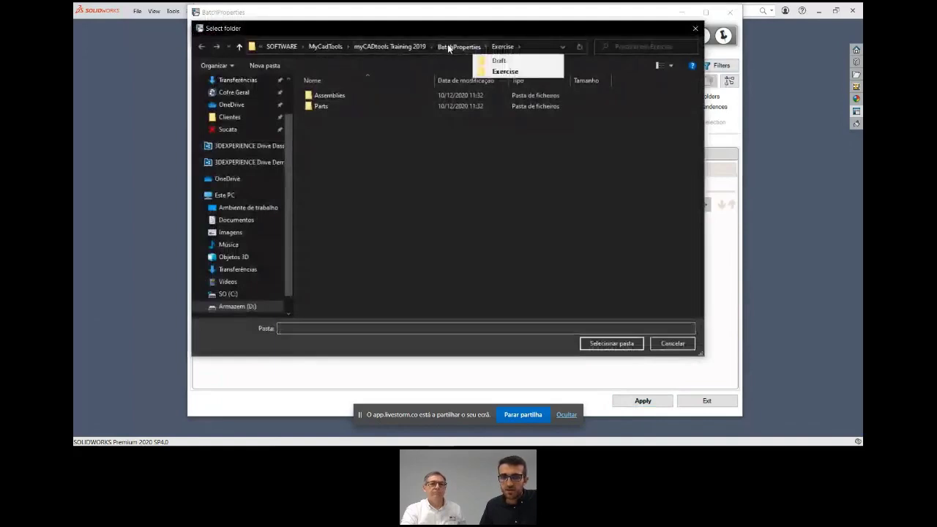
pyautogui.click(447, 47)
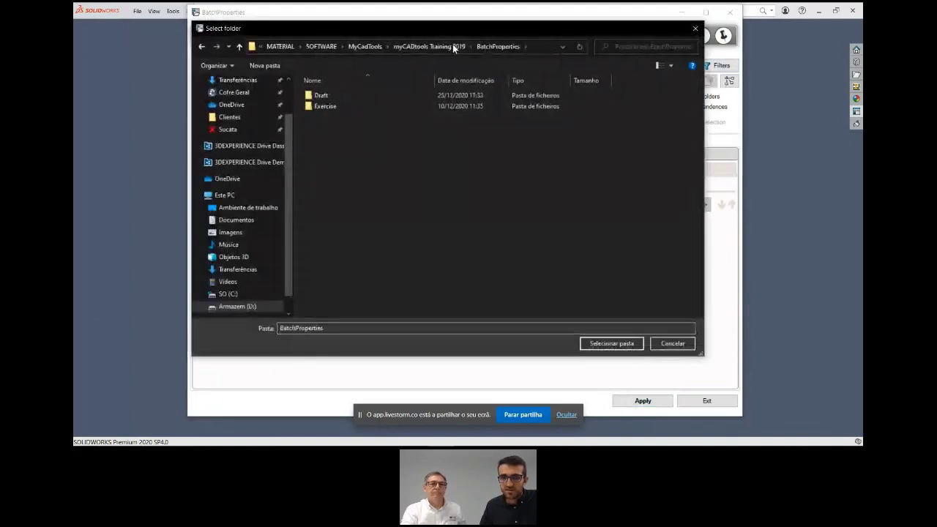
pyautogui.click(366, 109)
pyautogui.click(629, 345)
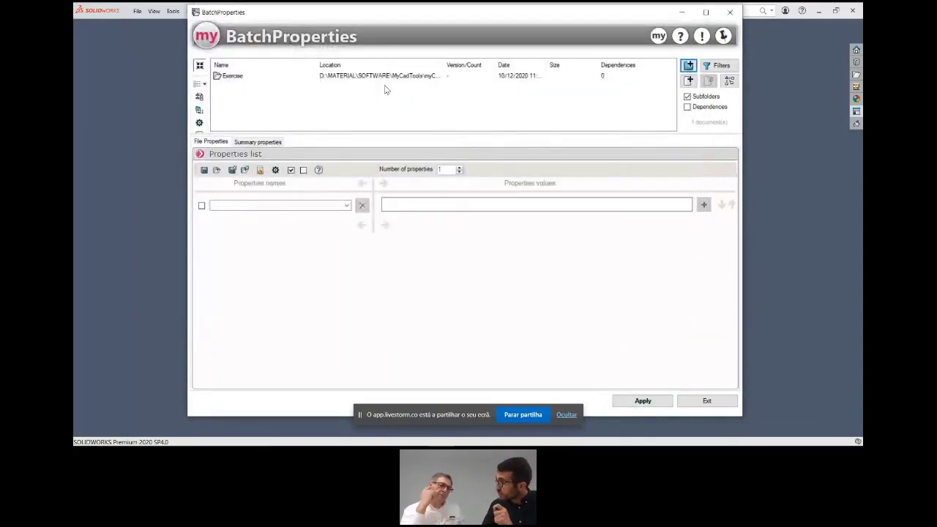
pyautogui.click(718, 65)
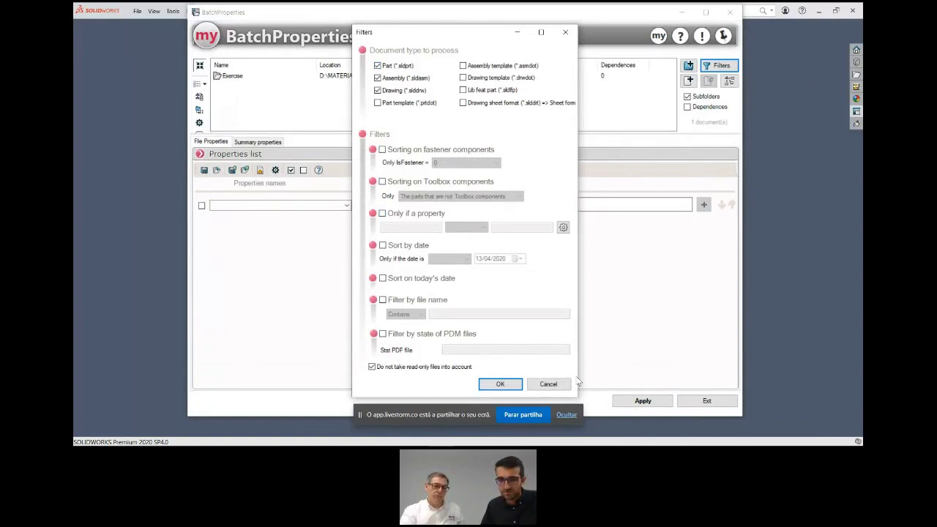
pyautogui.click(500, 383)
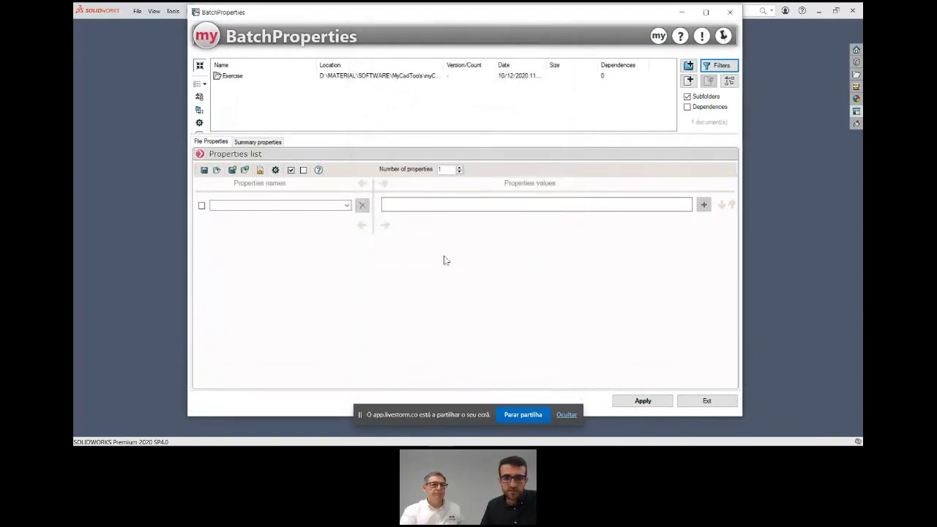
pyautogui.click(460, 167)
pyautogui.click(459, 167)
pyautogui.click(460, 167)
pyautogui.click(460, 167)
pyautogui.click(460, 167)
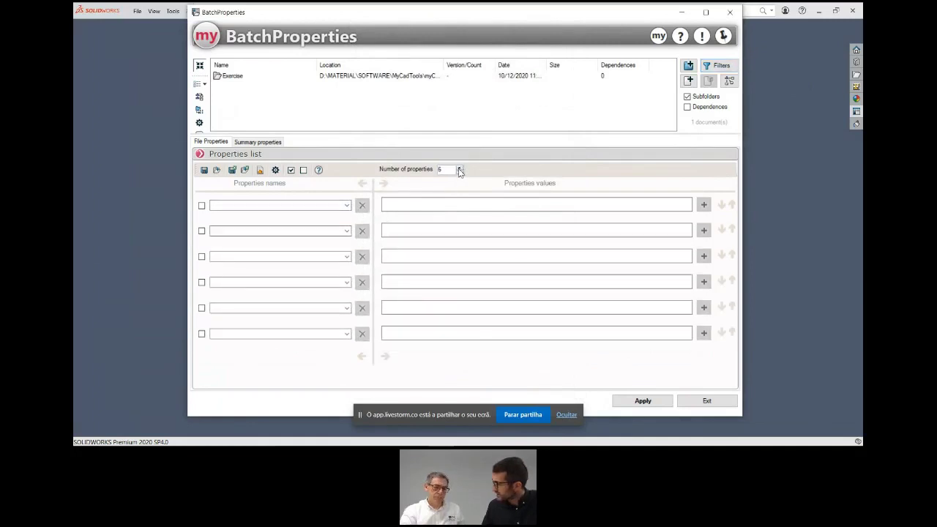
pyautogui.click(460, 174)
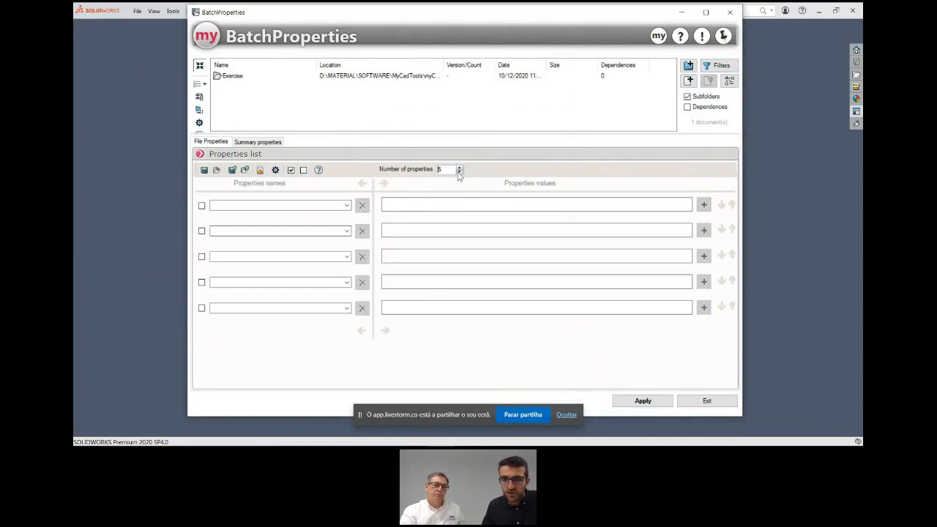
pyautogui.click(459, 174)
pyautogui.click(459, 174)
pyautogui.click(460, 174)
pyautogui.click(459, 174)
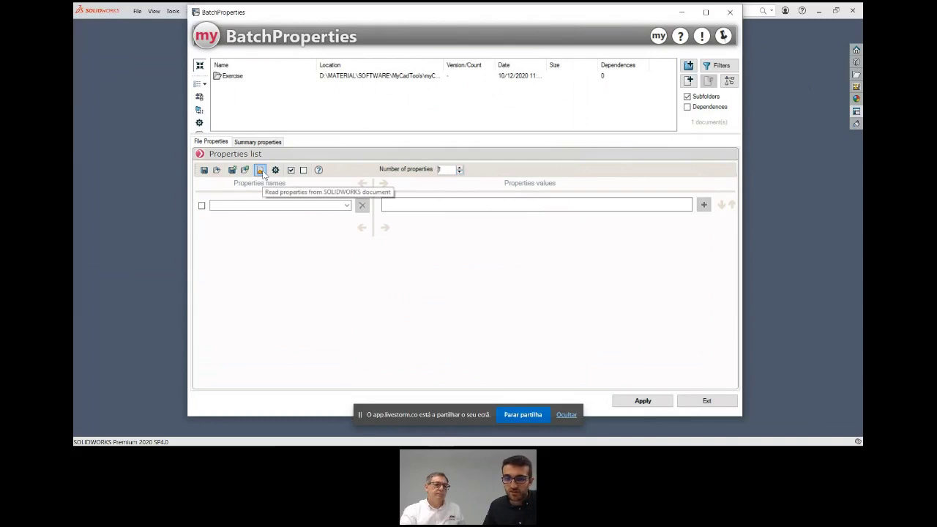
# Read the 23 properties of Cabinet Controller.SLDASM into BatchProperties
pyautogui.click(261, 171)
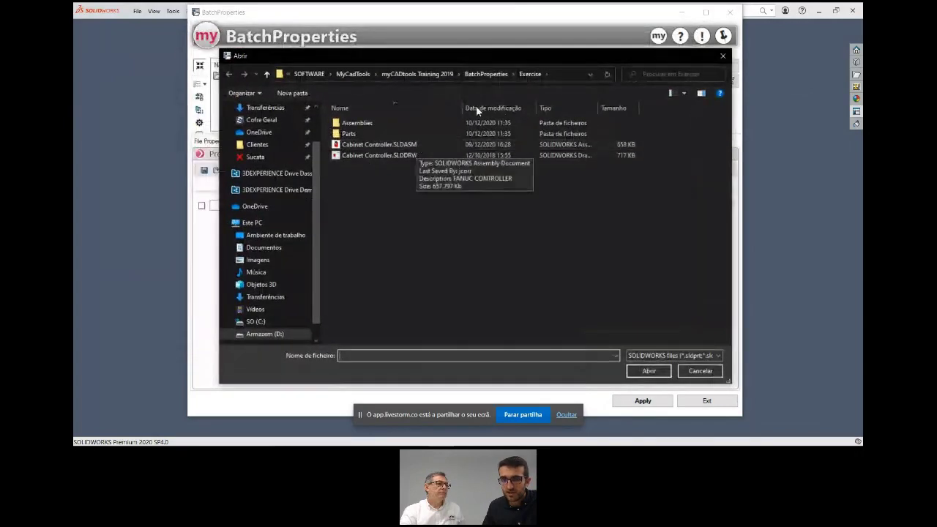
pyautogui.moveTo(516, 55); pyautogui.dragTo(503, 166)
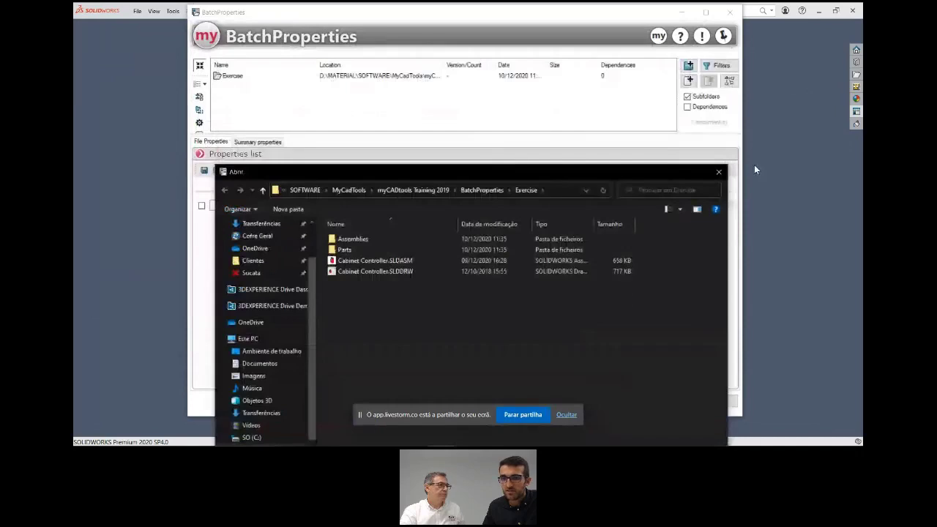
pyautogui.click(718, 171)
pyautogui.click(242, 77)
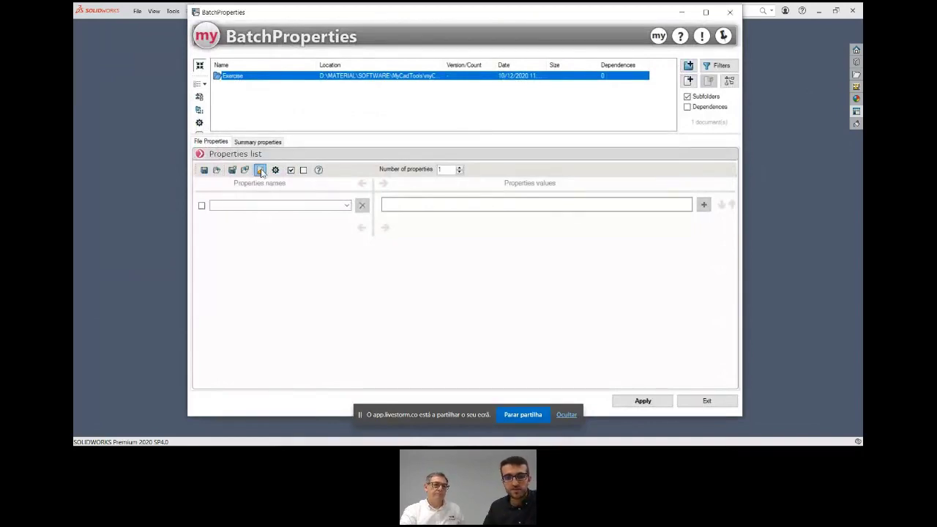
pyautogui.click(259, 170)
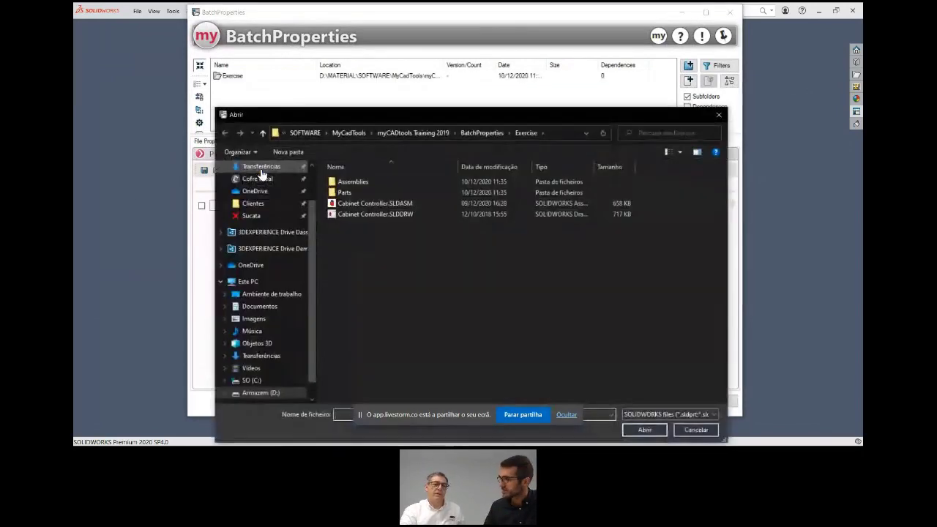
pyautogui.click(379, 203)
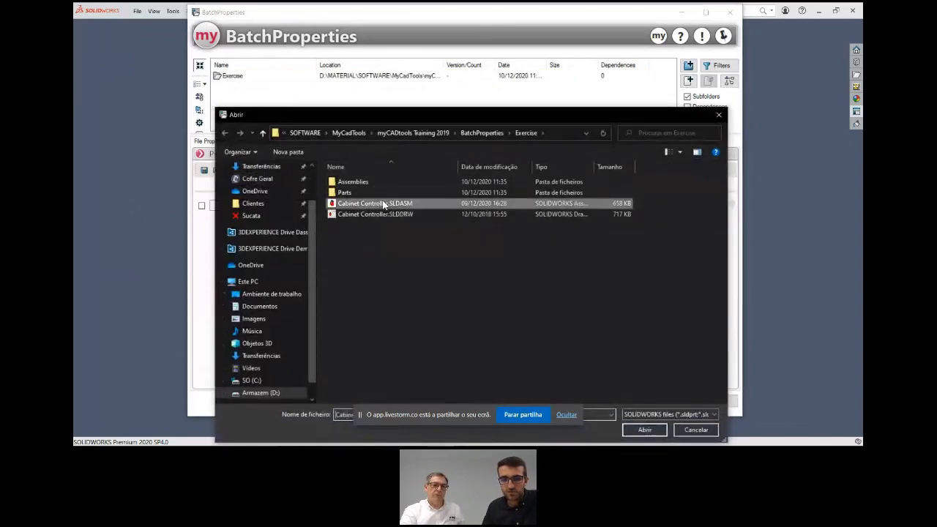
pyautogui.click(645, 430)
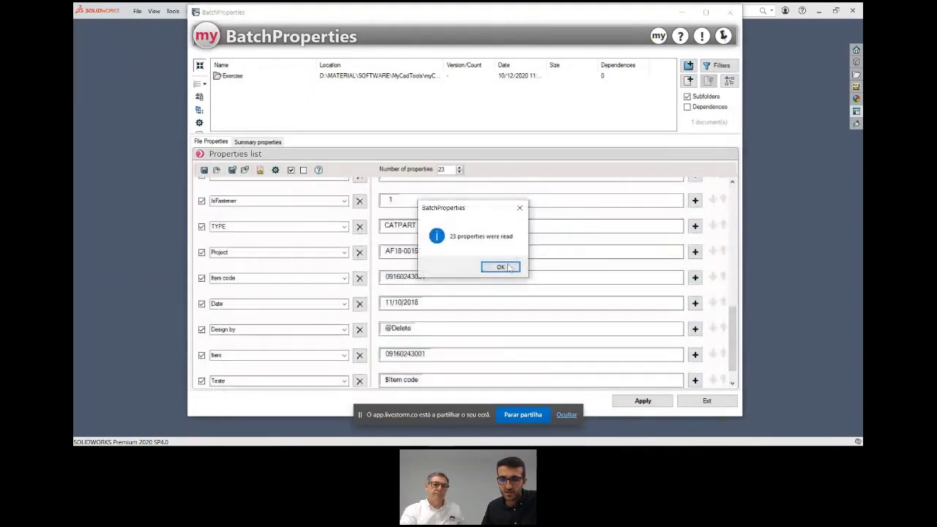
pyautogui.click(511, 268)
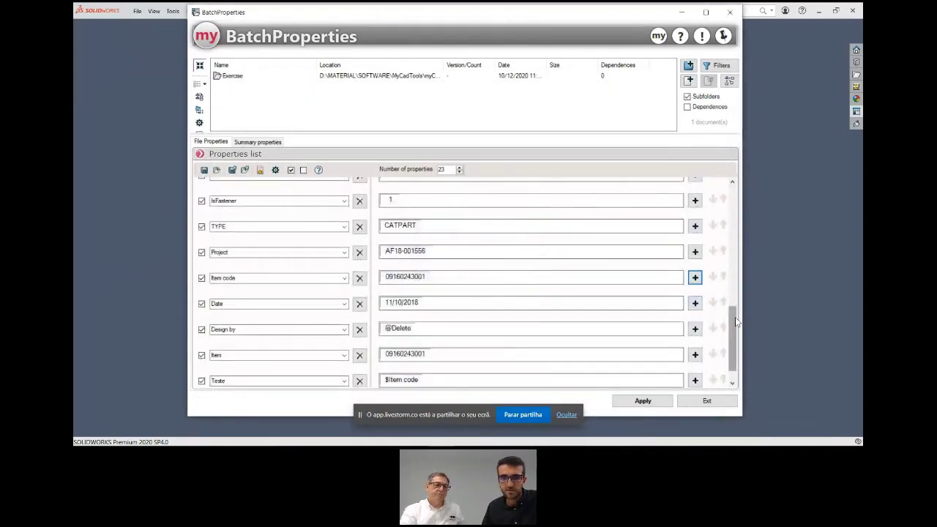
# Mark Teste for deletion, leaving Item, Design by, Date and Item code kept
pyautogui.moveTo(736, 317)
pyautogui.mouseDown()
pyautogui.moveTo(726, 209)
pyautogui.moveTo(735, 353)
pyautogui.mouseUp()
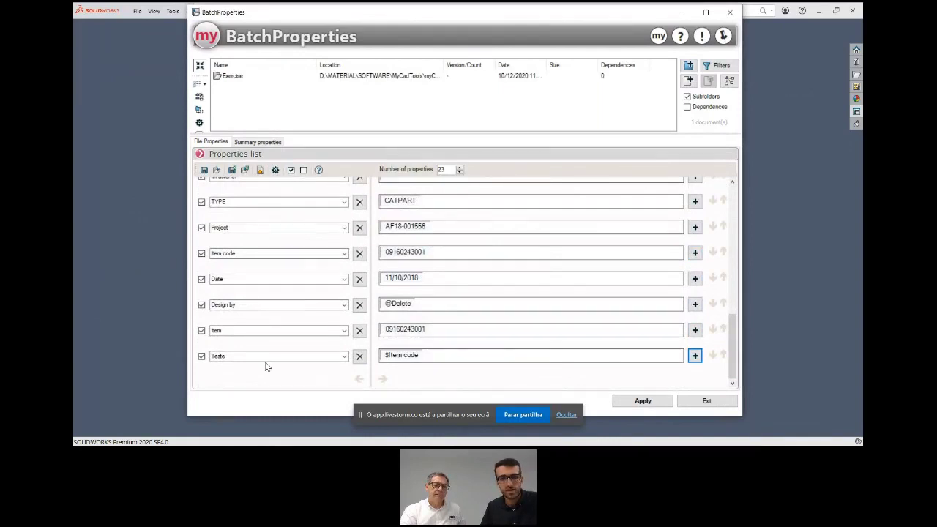
pyautogui.click(358, 357)
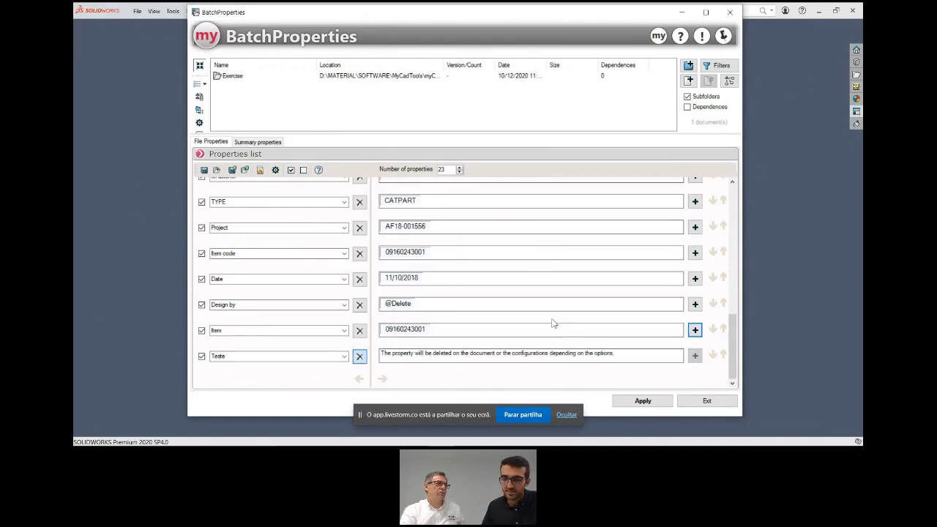
pyautogui.click(359, 330)
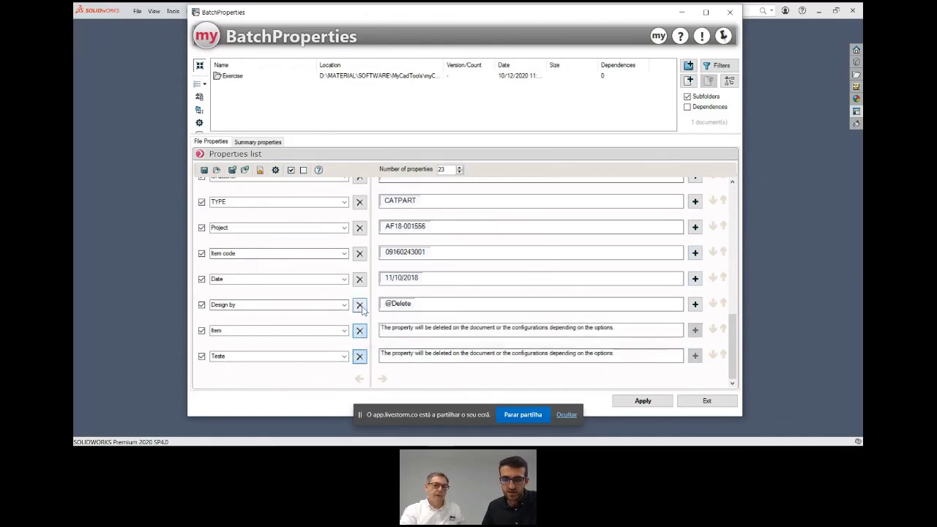
pyautogui.click(359, 304)
pyautogui.click(359, 279)
pyautogui.click(359, 253)
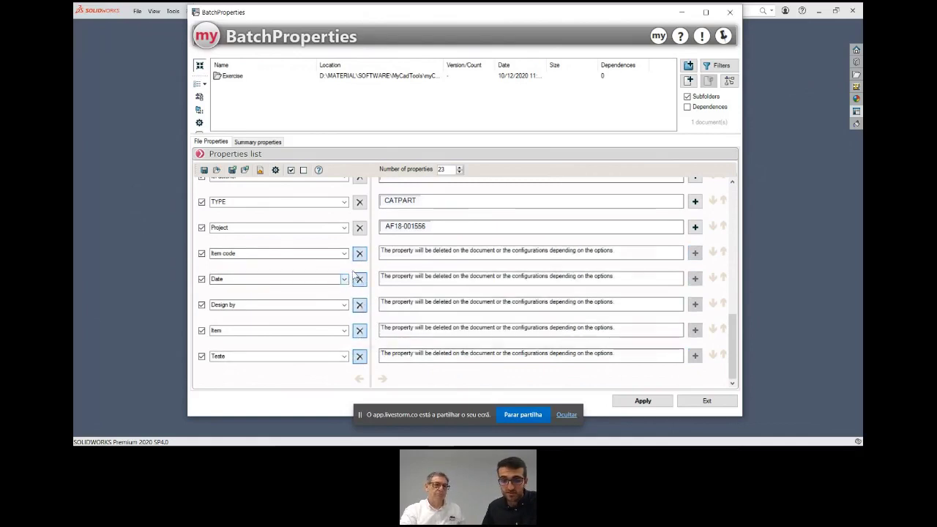
pyautogui.click(358, 253)
pyautogui.click(358, 279)
pyautogui.click(359, 305)
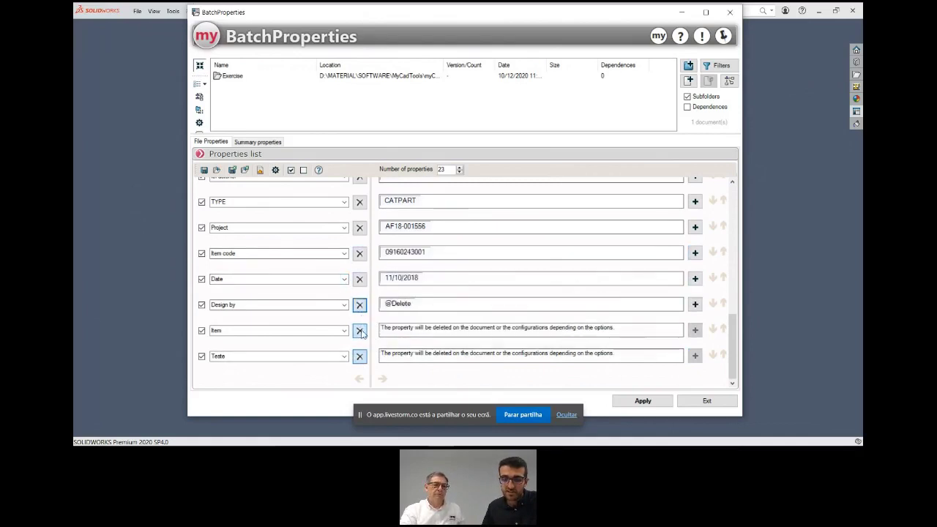
pyautogui.click(359, 331)
# Replace the Design by value with a fixed value holding the designer's name
pyautogui.rightClick(410, 306)
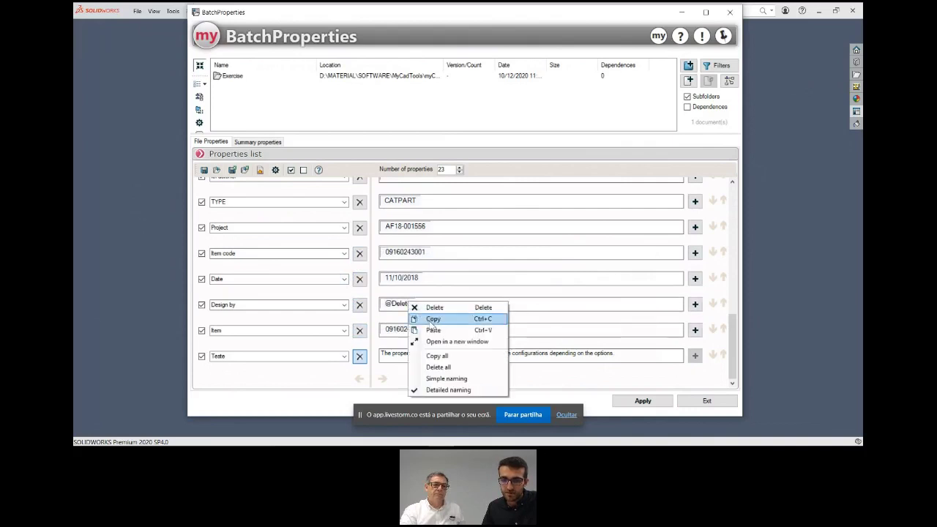
pyautogui.click(435, 309)
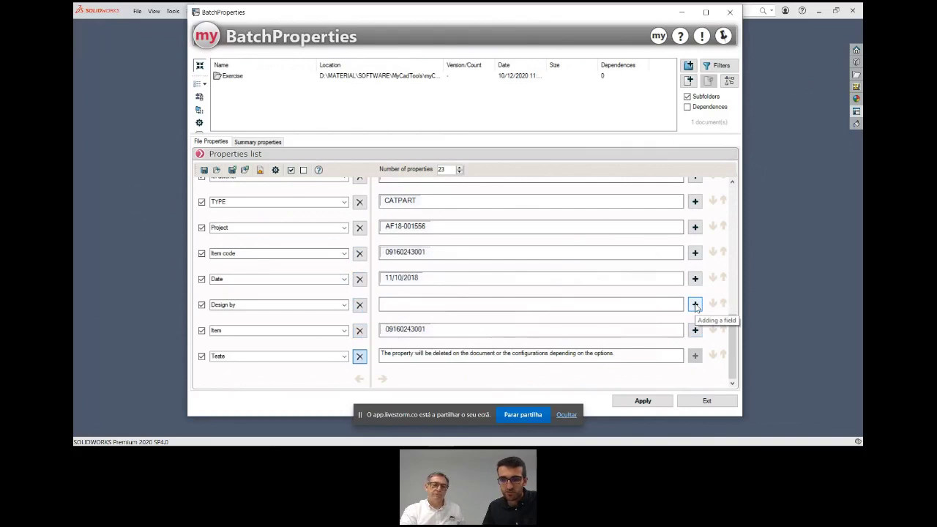
pyautogui.click(695, 304)
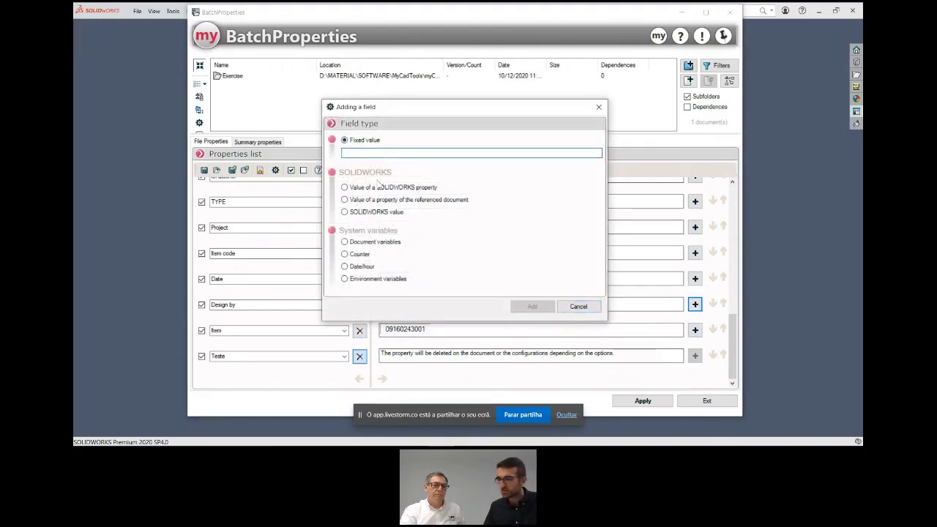
pyautogui.write('T')
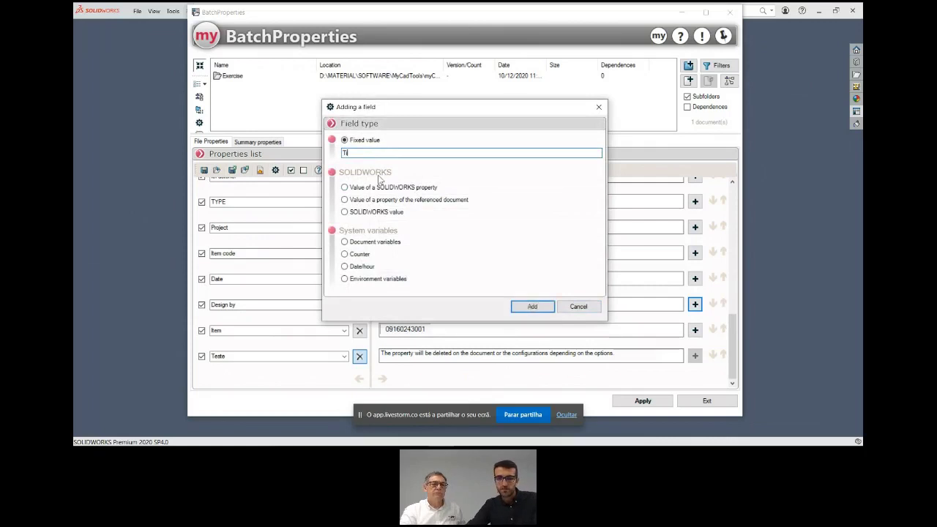
pyautogui.write('iago')
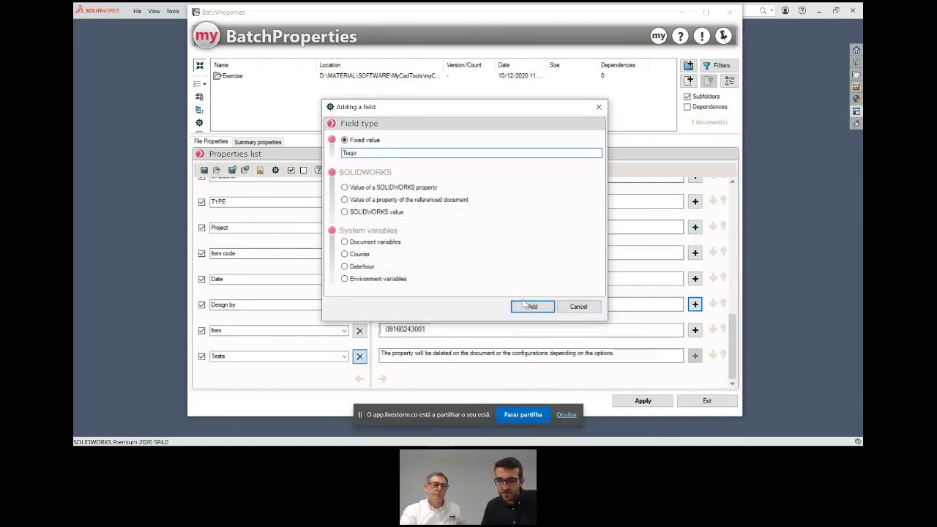
pyautogui.click(524, 304)
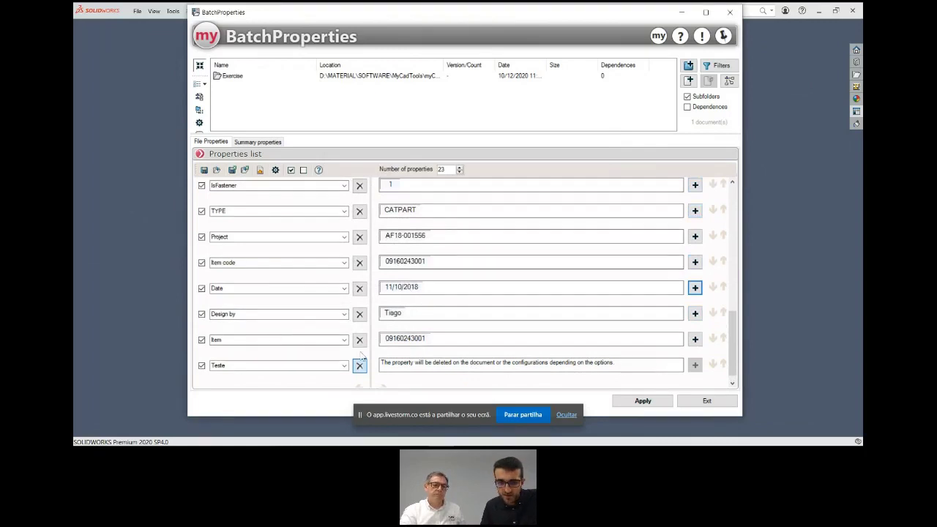
# Make Date a date/hour field in dd/MM/yy format
pyautogui.rightClick(412, 289)
pyautogui.click(432, 293)
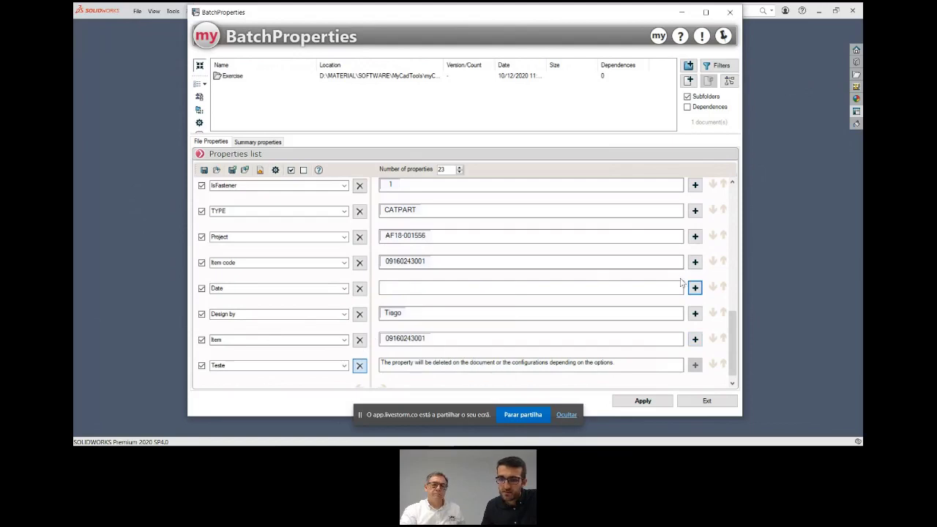
pyautogui.click(690, 288)
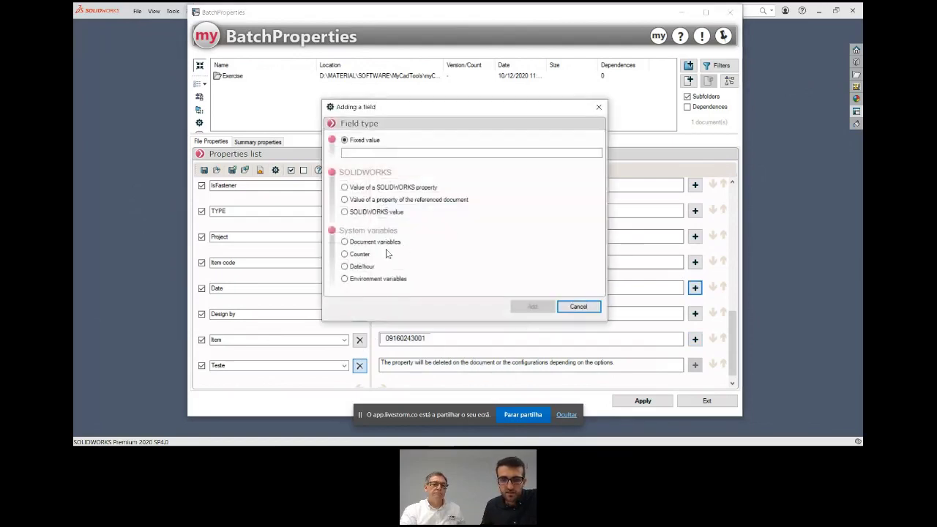
pyautogui.click(356, 268)
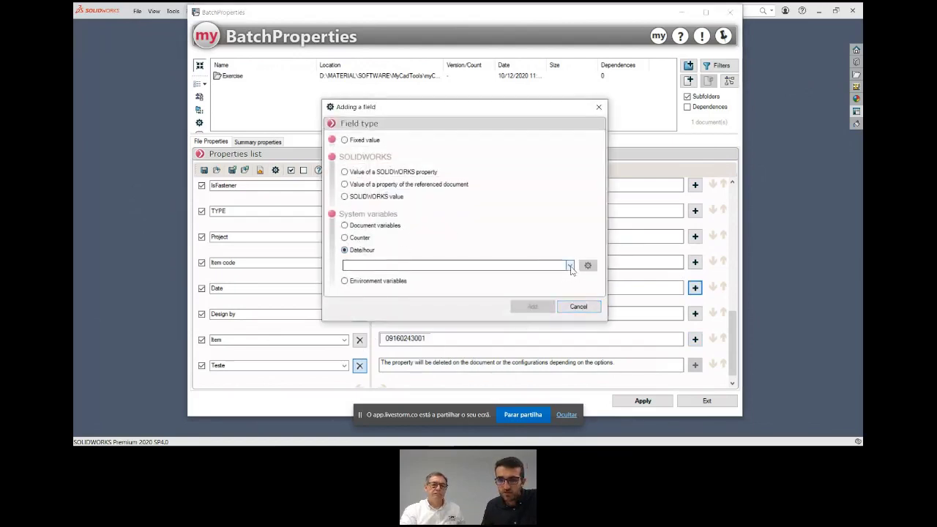
pyautogui.click(569, 266)
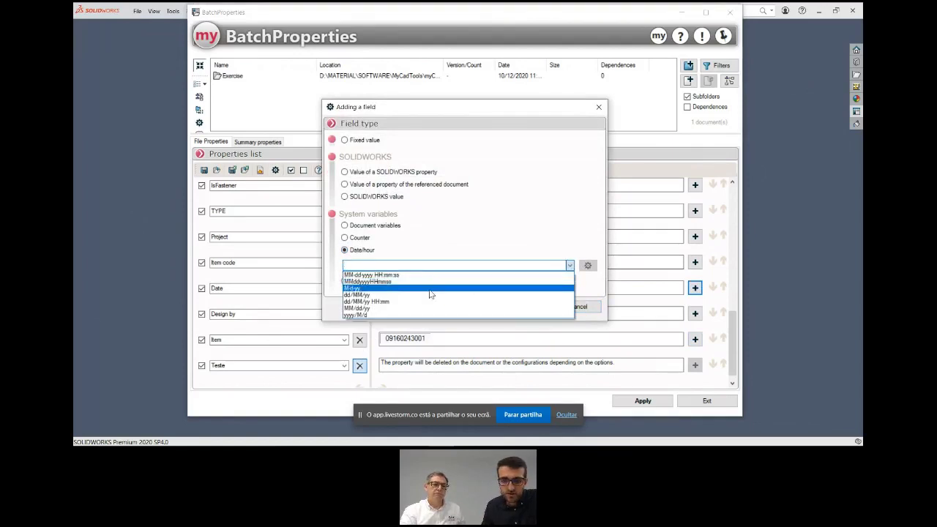
pyautogui.click(436, 295)
pyautogui.click(533, 327)
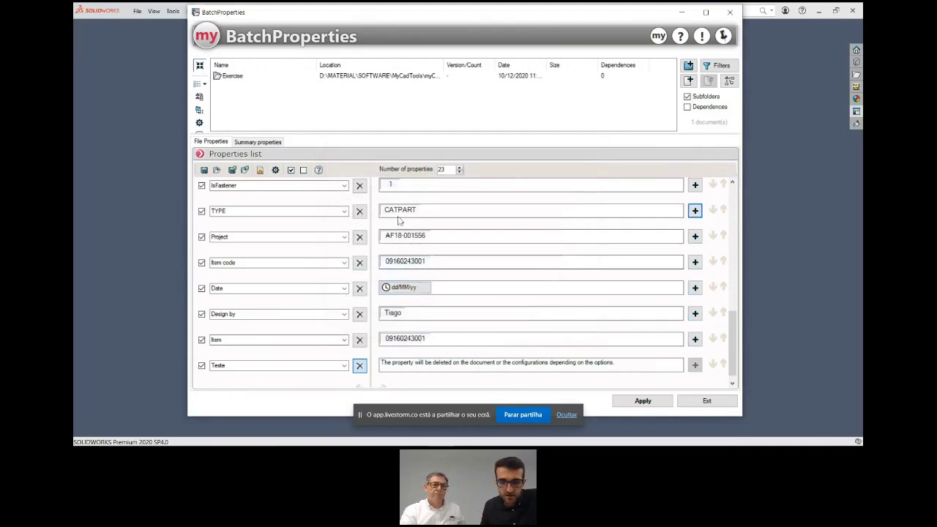
# Clear the Item value and set up a counter field for it
pyautogui.scroll(-1, 730, 322)
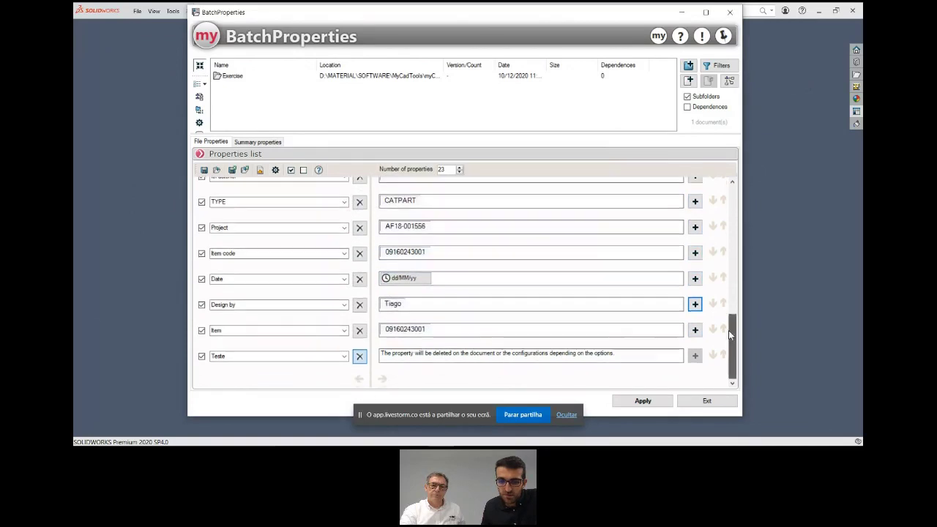
pyautogui.rightClick(421, 334)
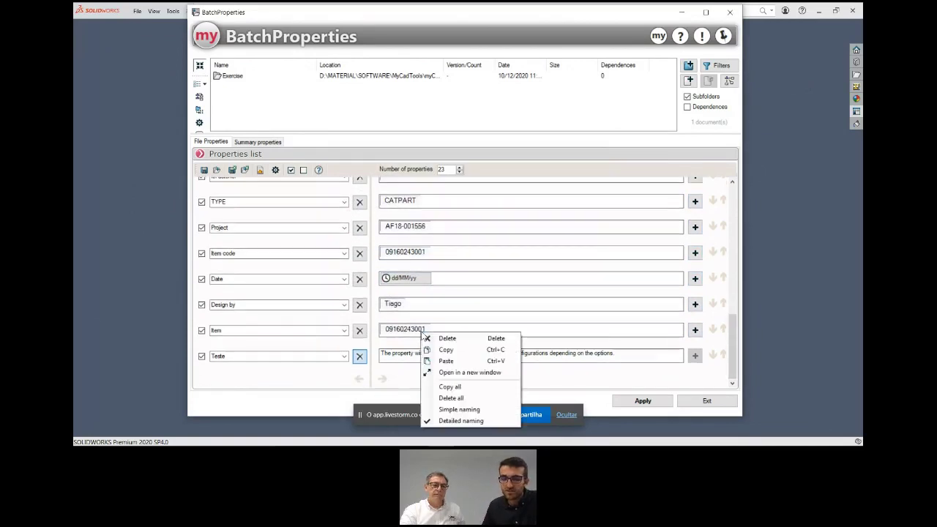
pyautogui.click(439, 337)
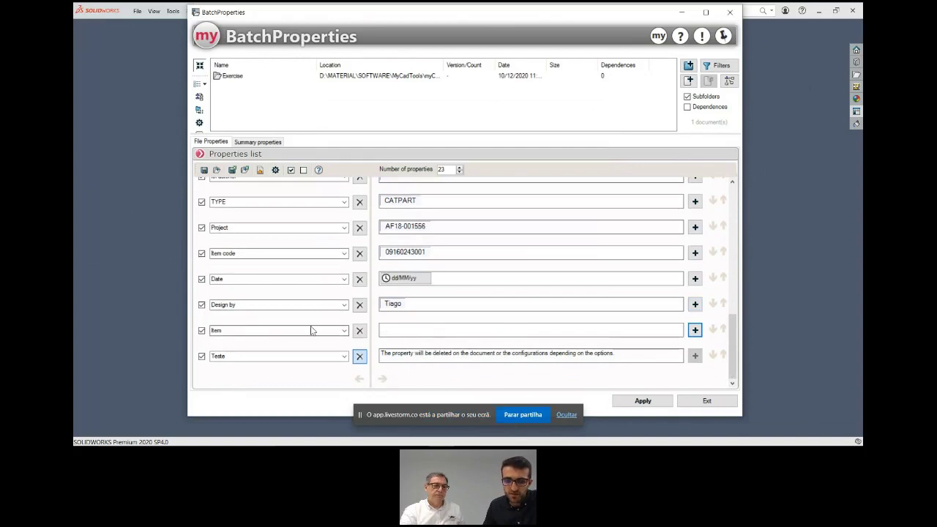
pyautogui.click(695, 330)
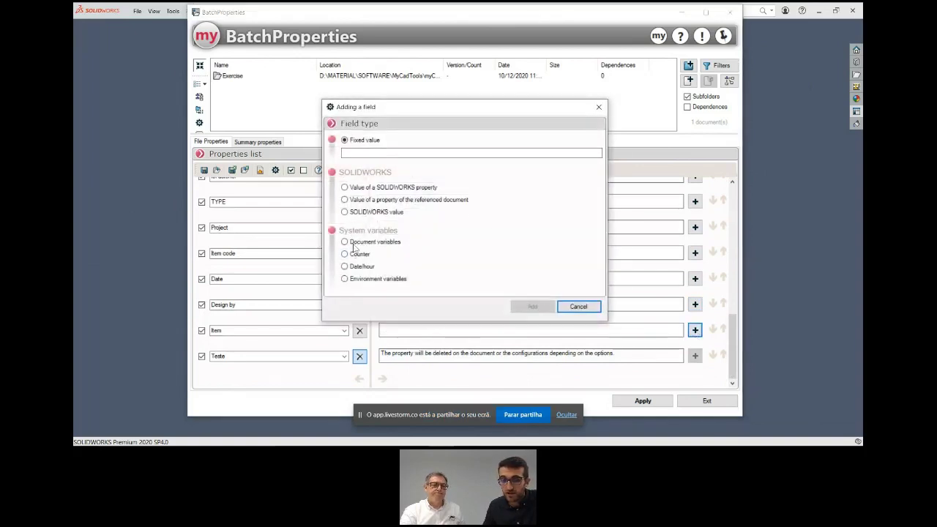
pyautogui.click(350, 255)
pyautogui.click(396, 254)
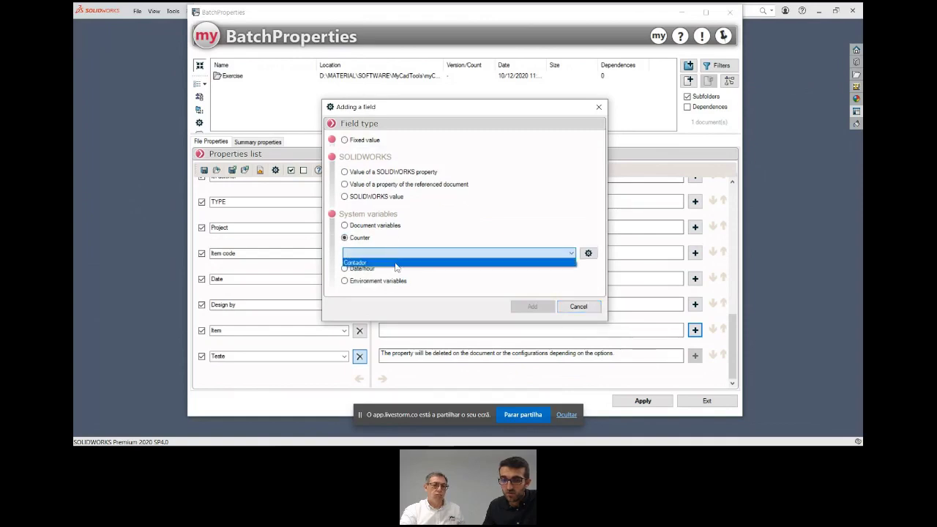
pyautogui.click(534, 228)
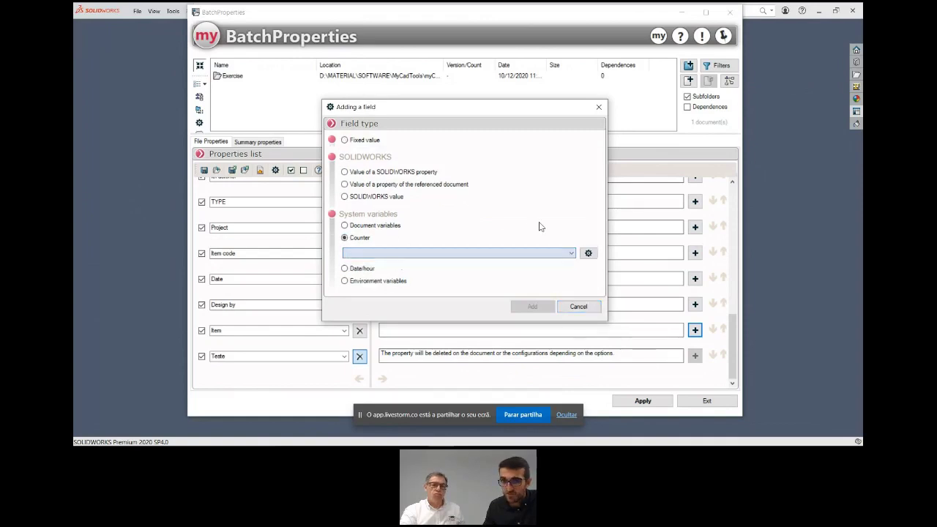
pyautogui.click(589, 254)
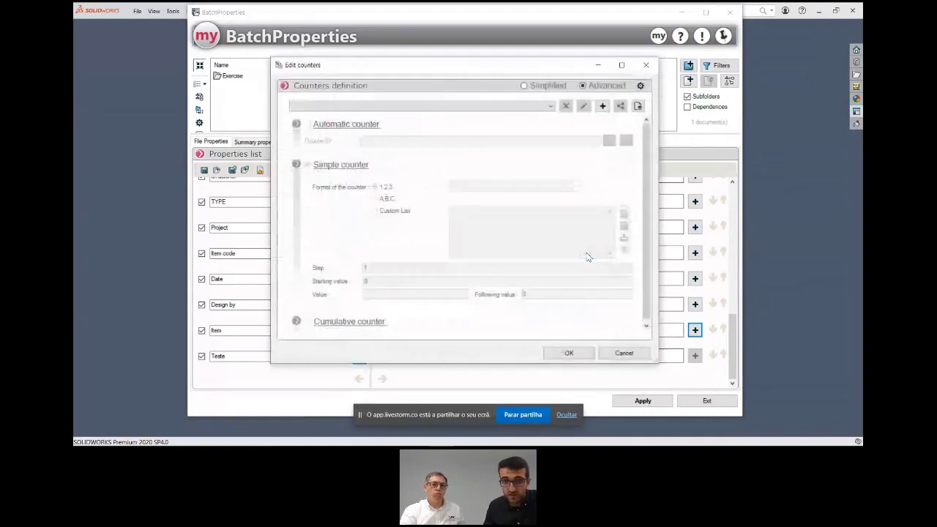
# Create the 'Webinar creatrix' counter with 0000# format and insert it into Item
pyautogui.click(524, 87)
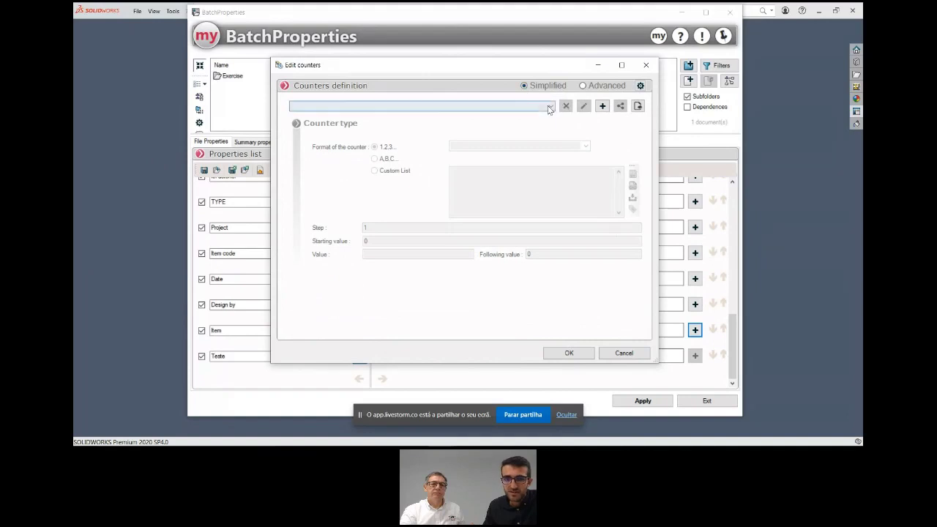
pyautogui.click(542, 109)
pyautogui.click(528, 108)
pyautogui.click(602, 105)
pyautogui.write('Webinar creatix')
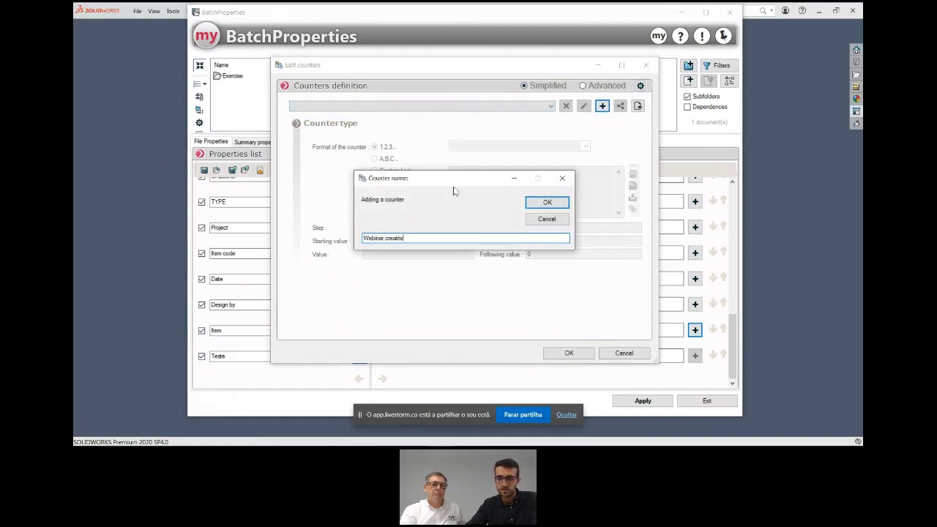
pyautogui.press('Return')
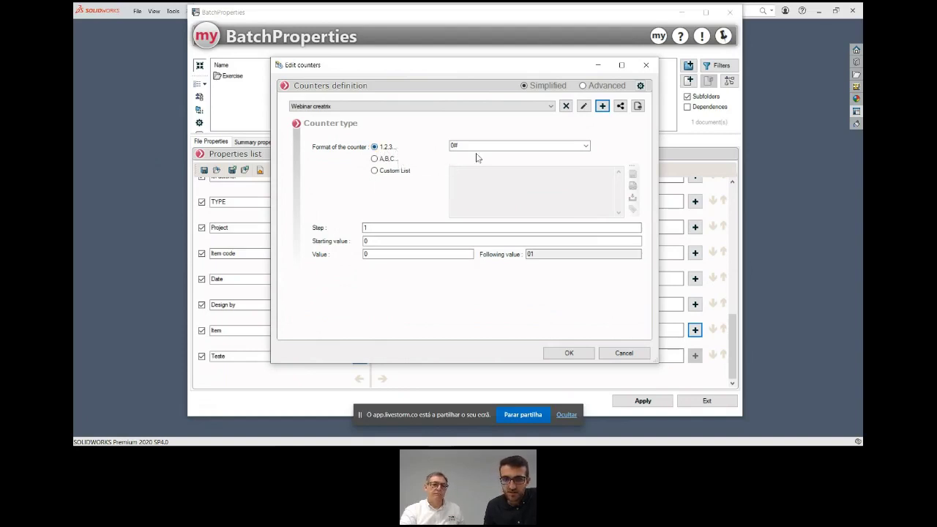
pyautogui.moveTo(369, 227); pyautogui.dragTo(338, 227)
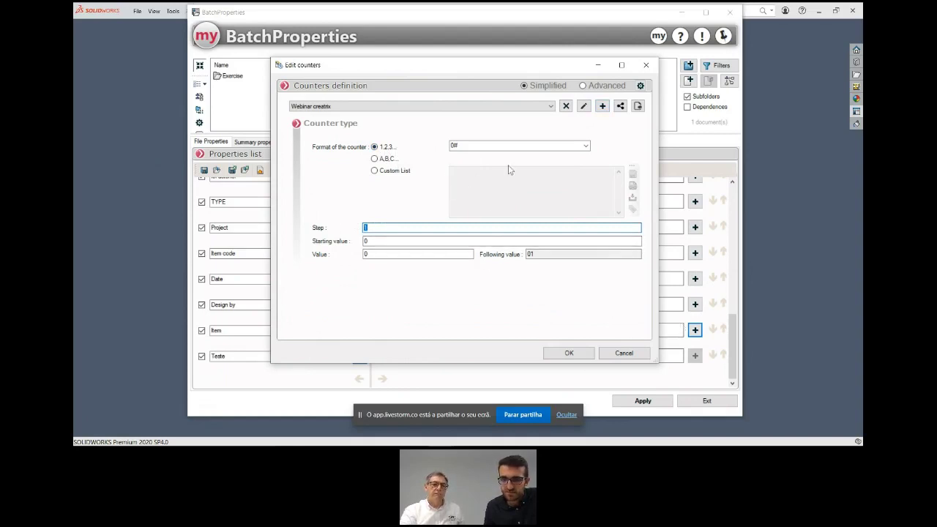
pyautogui.click(561, 146)
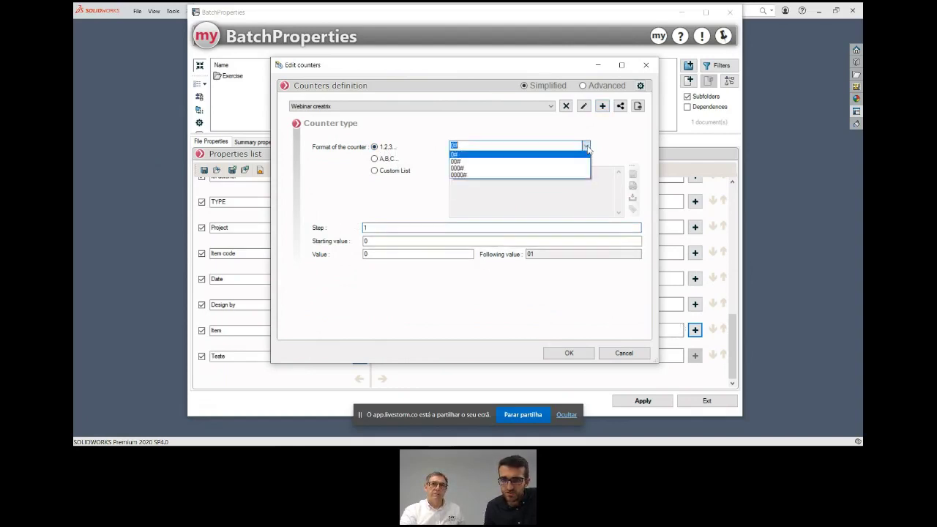
pyautogui.click(558, 175)
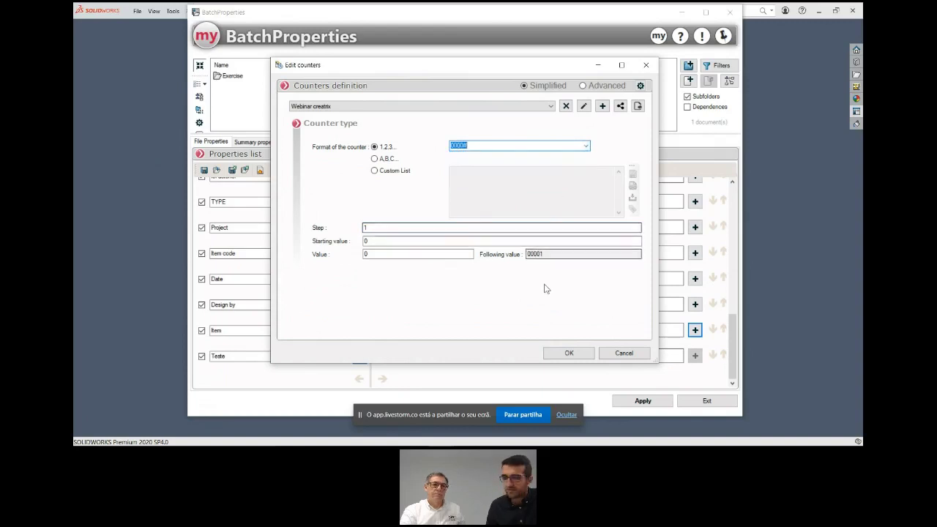
pyautogui.doubleClick(534, 256)
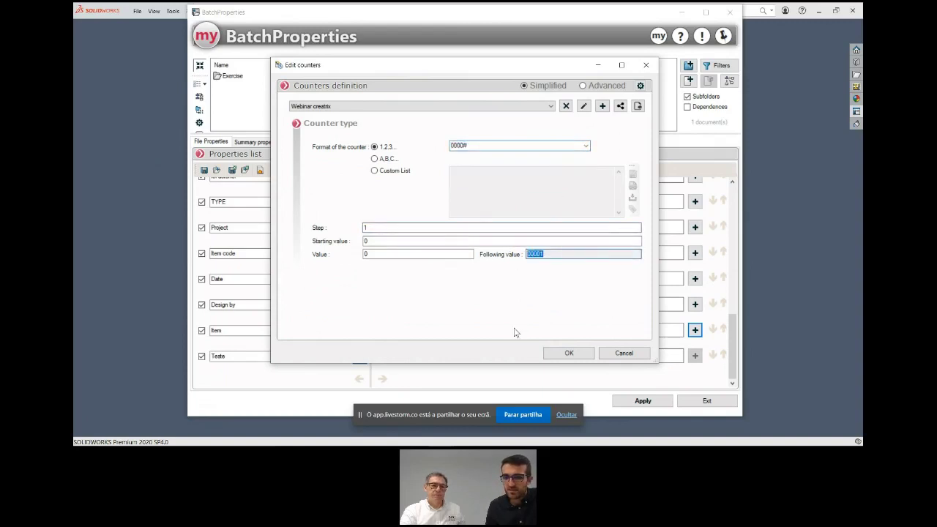
pyautogui.click(568, 353)
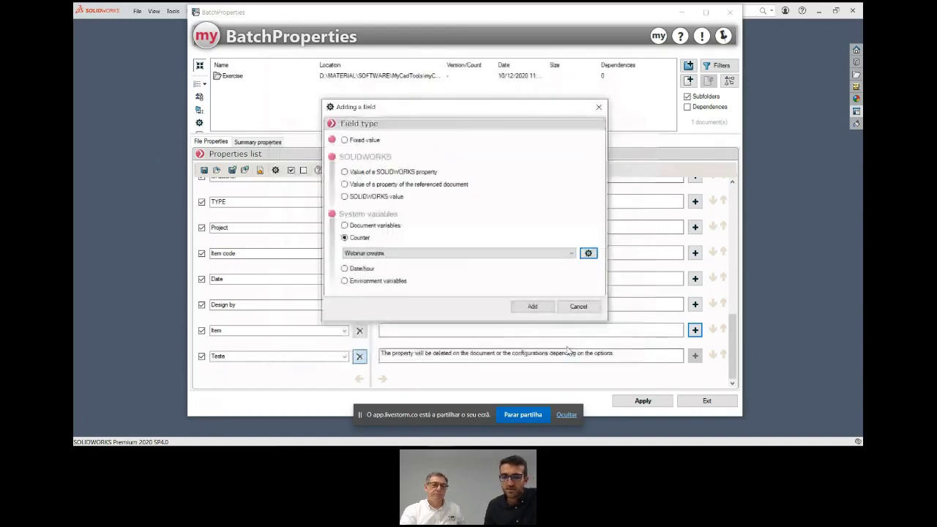
pyautogui.click(540, 309)
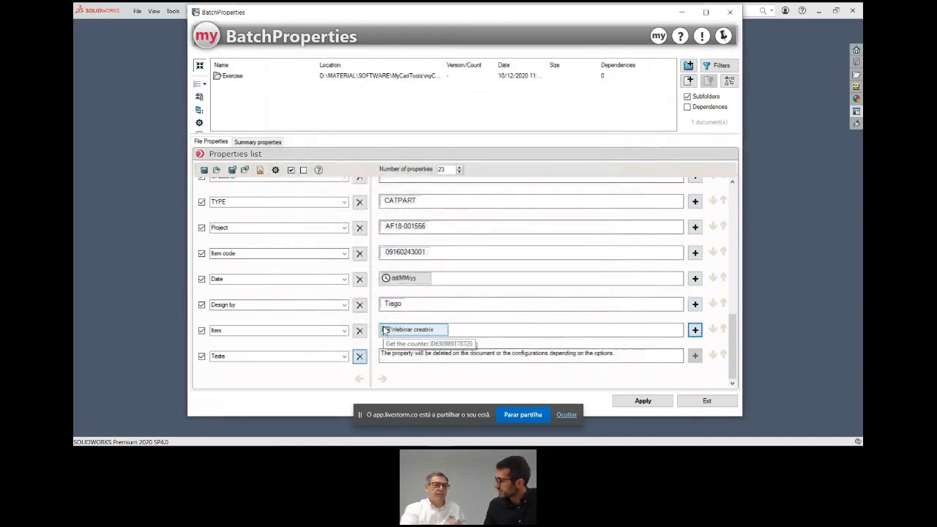
pyautogui.moveTo(410, 330)
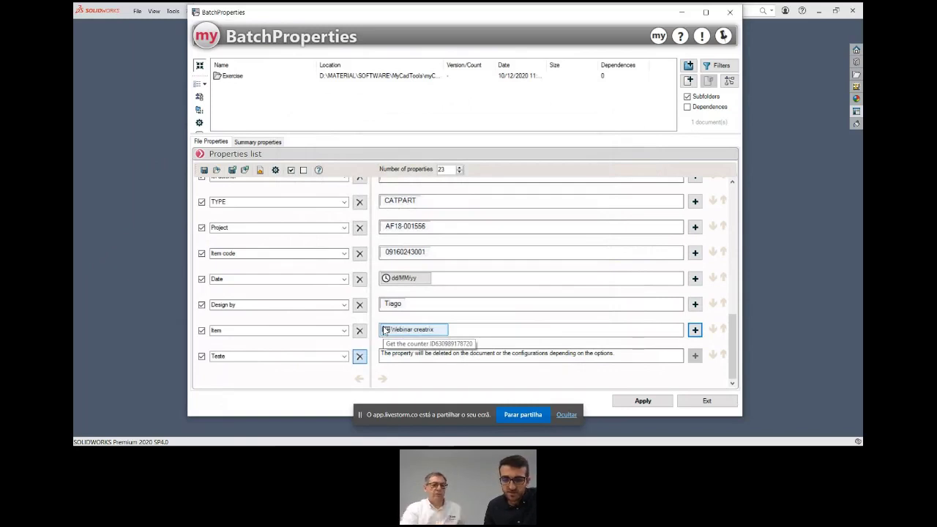
# Rename the Item property to Contador and apply all property changes to the files
pyautogui.click(232, 331)
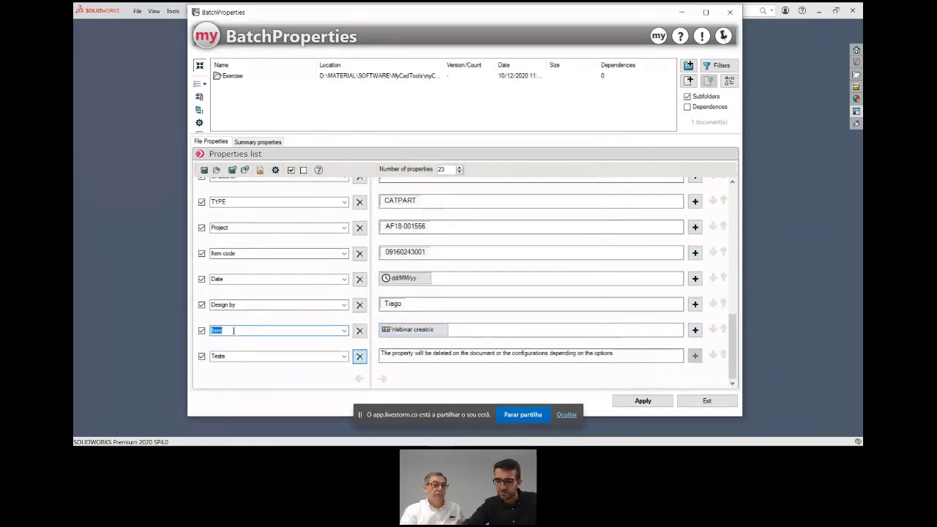
pyautogui.write('Contador')
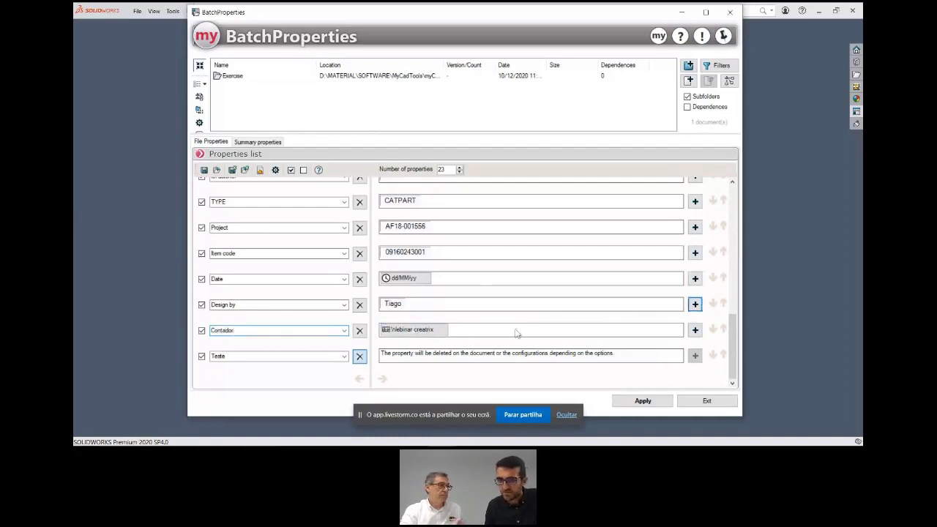
pyautogui.click(644, 401)
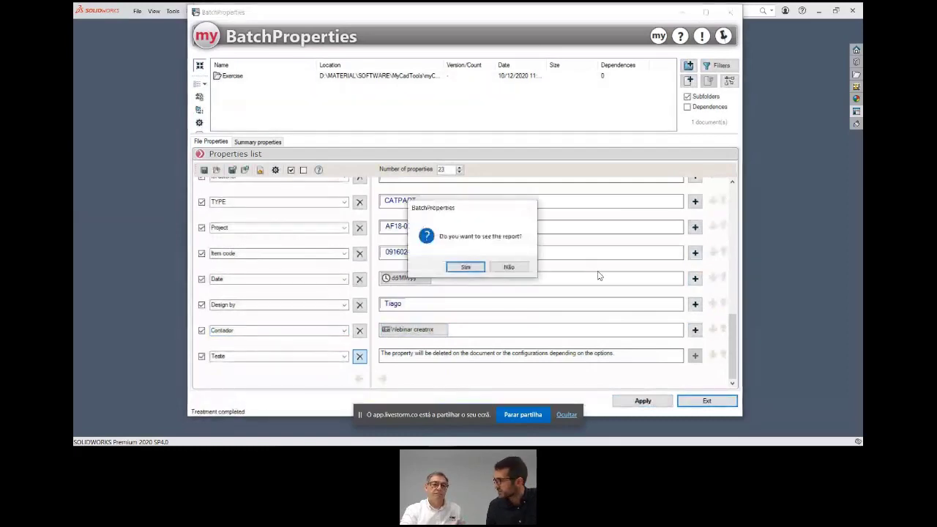
# Review the report of 10 files processed, 0 failures, then close it and return to BatchProperties
pyautogui.click(473, 270)
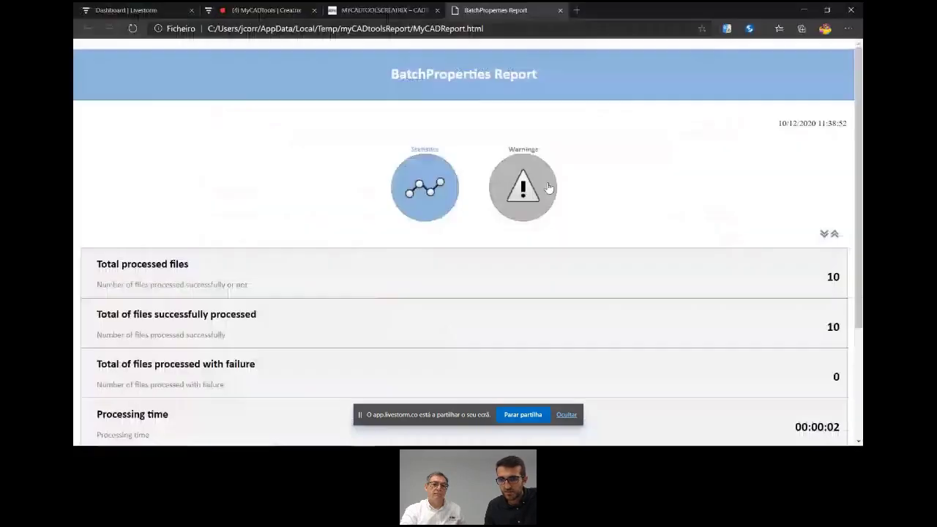
pyautogui.scroll(-2, 727, 221)
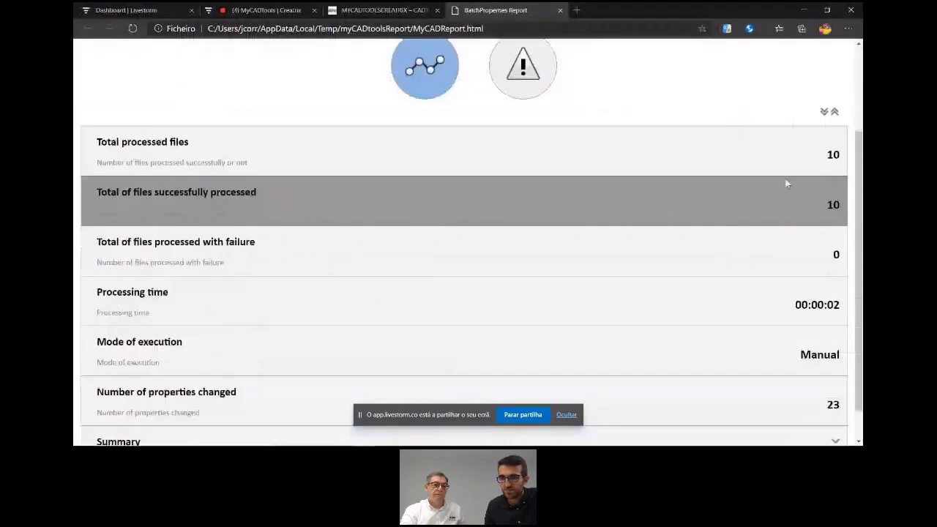
pyautogui.scroll(1, 786, 183)
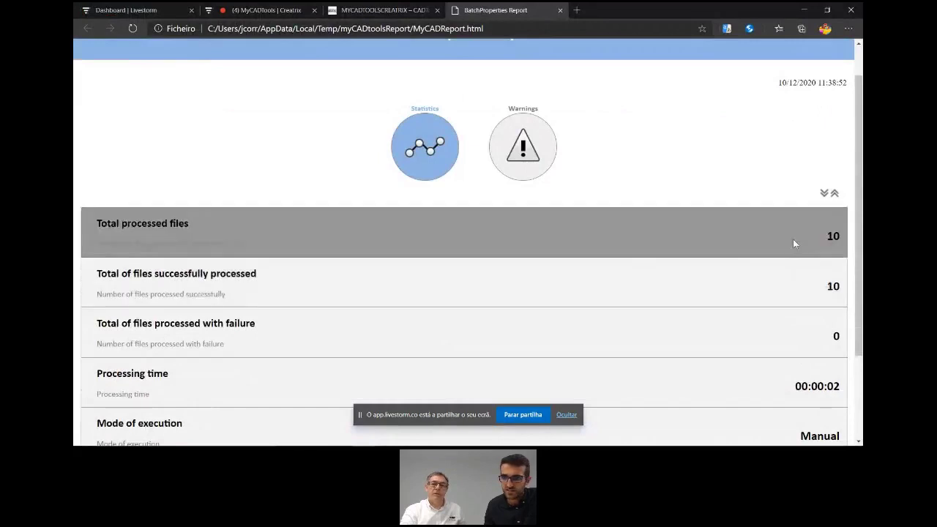
pyautogui.click(560, 10)
pyautogui.hotkey('alt', 'Tab')
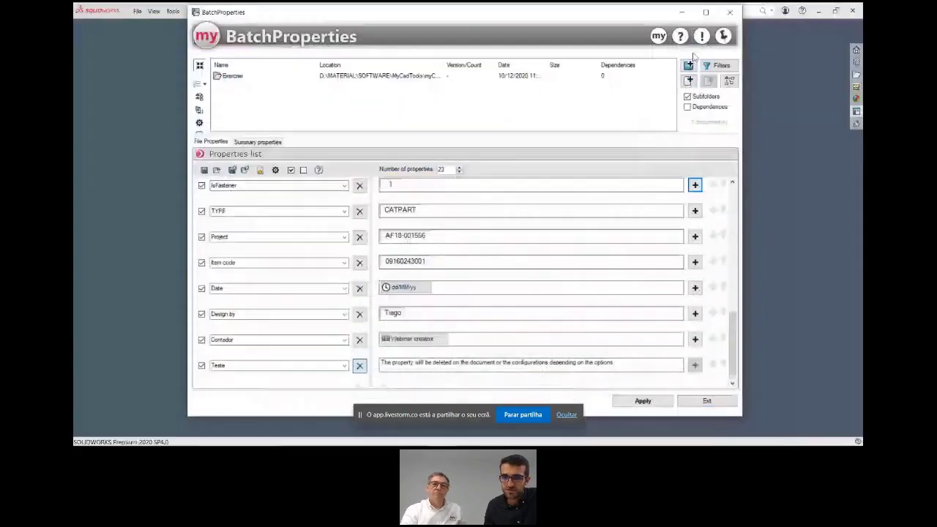
# Exit BatchProperties, open Cabinet Controller.SLDASM, orbit it to a frontal view, then close it
pyautogui.click(730, 12)
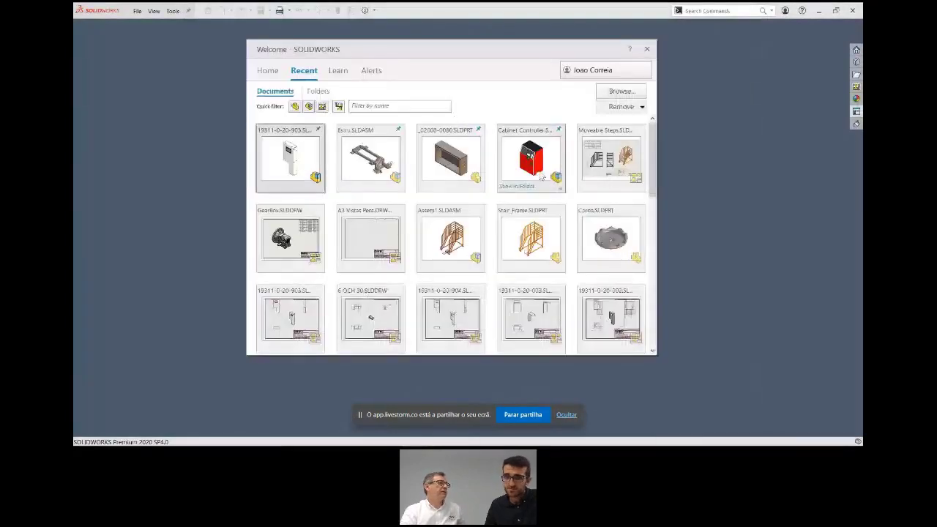
pyautogui.moveTo(530, 154)
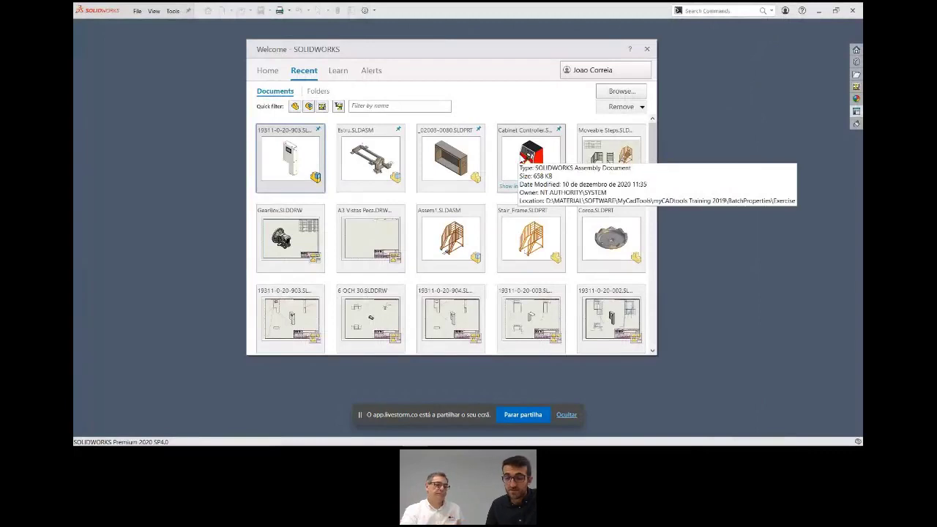
pyautogui.click(522, 157)
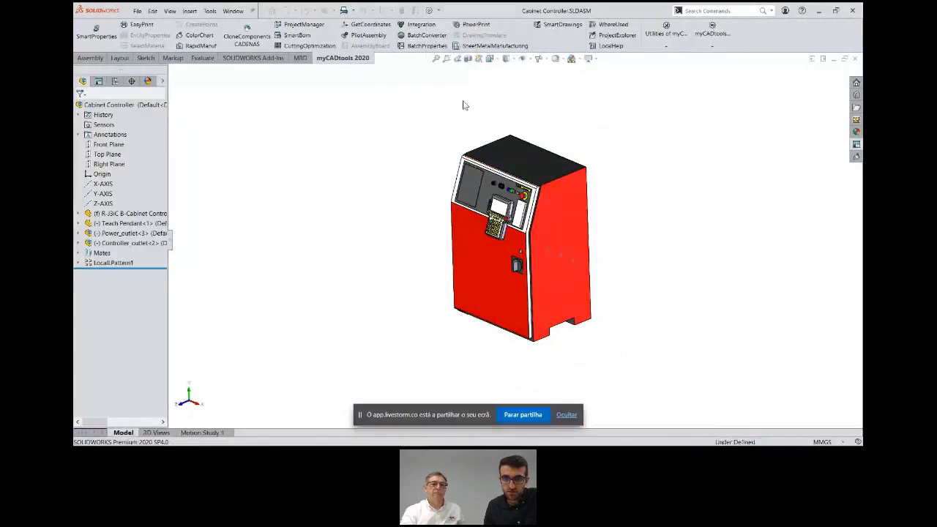
pyautogui.moveTo(431, 129)
pyautogui.mouseDown(button='middle')
pyautogui.moveTo(431, 110)
pyautogui.moveTo(627, 132)
pyautogui.mouseUp(button='middle')
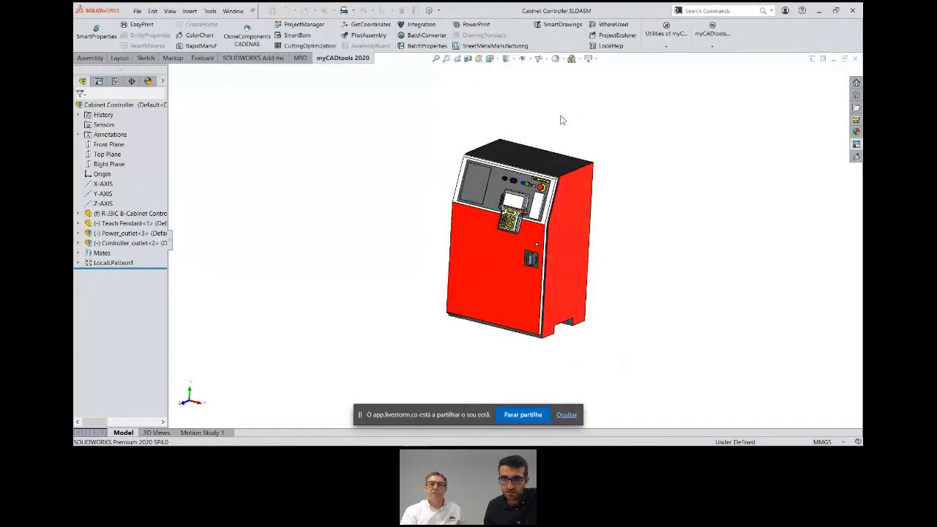
pyautogui.moveTo(561, 119); pyautogui.dragTo(557, 159, button='middle')
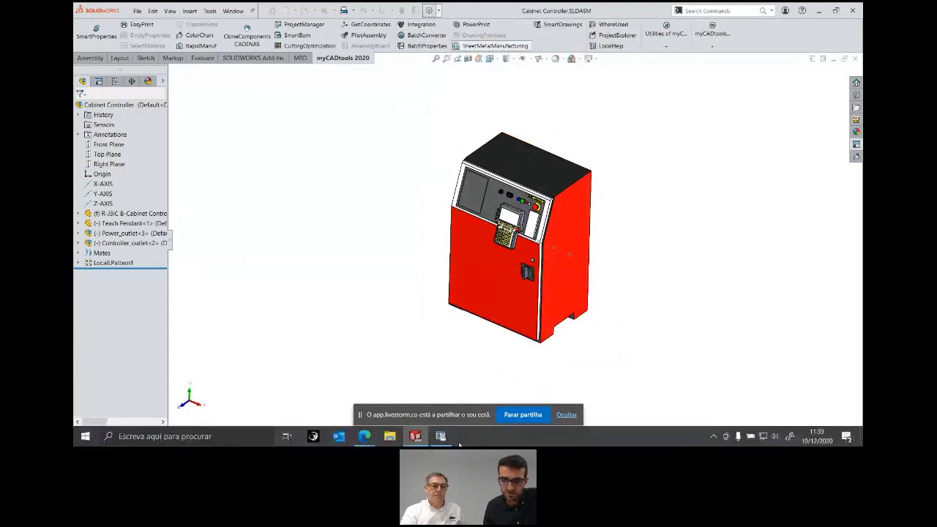
pyautogui.click(440, 436)
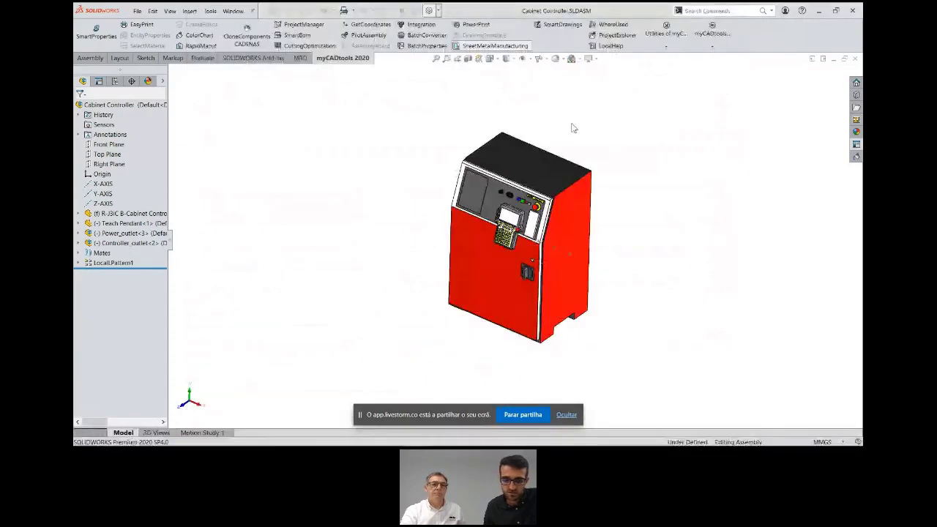
pyautogui.click(855, 60)
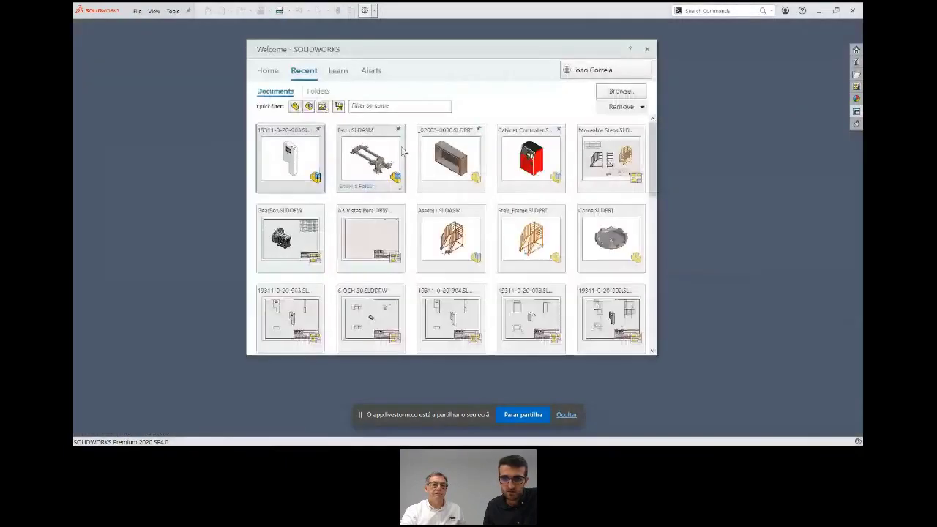
# Reopen Cabinet Controller.SLDASM and open its cabinet body part separately, orbiting it
pyautogui.click(502, 144)
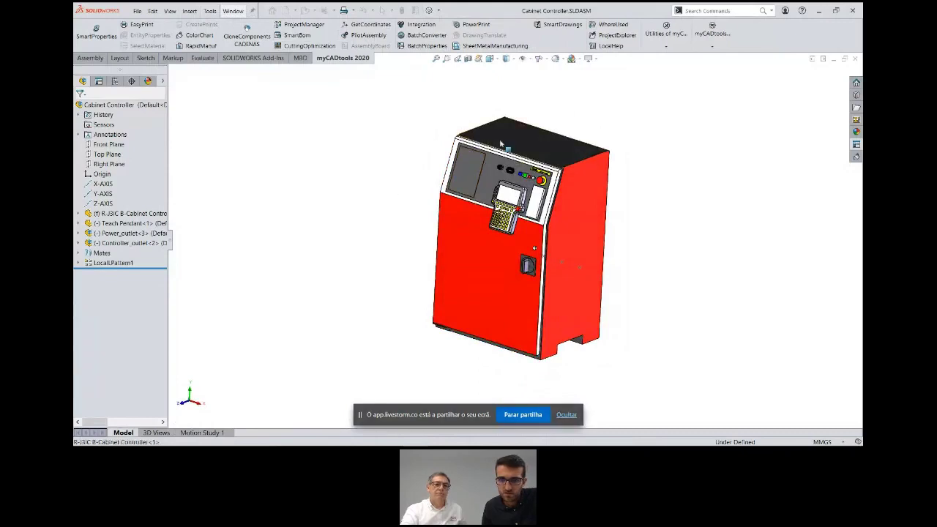
pyautogui.click(501, 144)
pyautogui.click(556, 254)
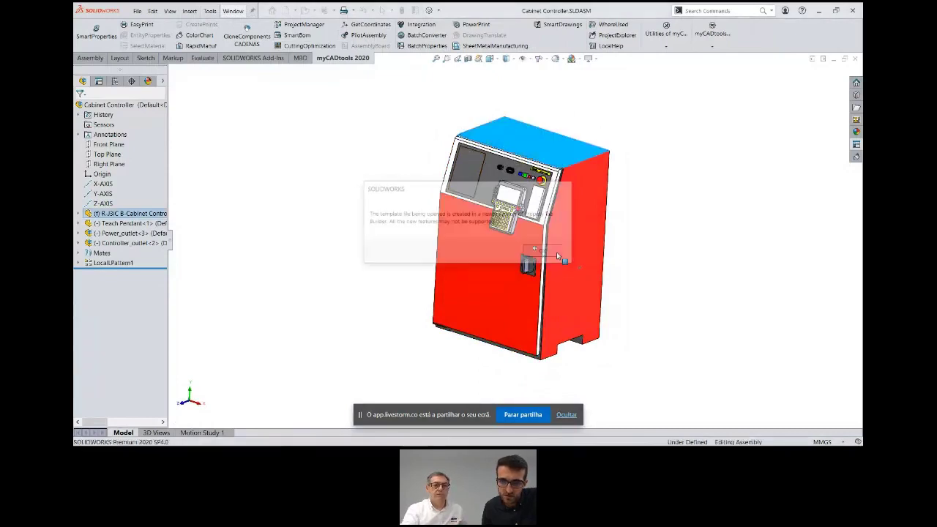
pyautogui.click(527, 241)
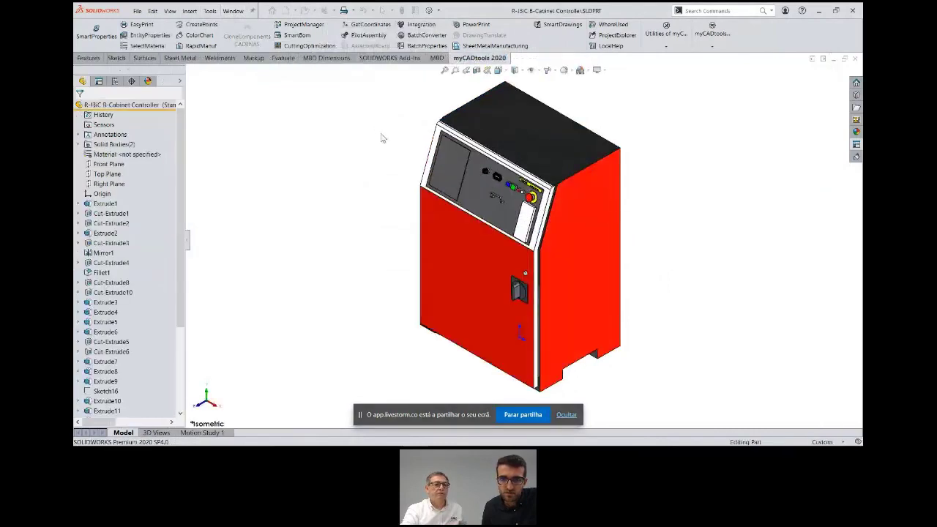
pyautogui.moveTo(381, 138)
pyautogui.mouseDown(button='middle')
pyautogui.moveTo(366, 109)
pyautogui.moveTo(398, 78)
pyautogui.mouseUp(button='middle')
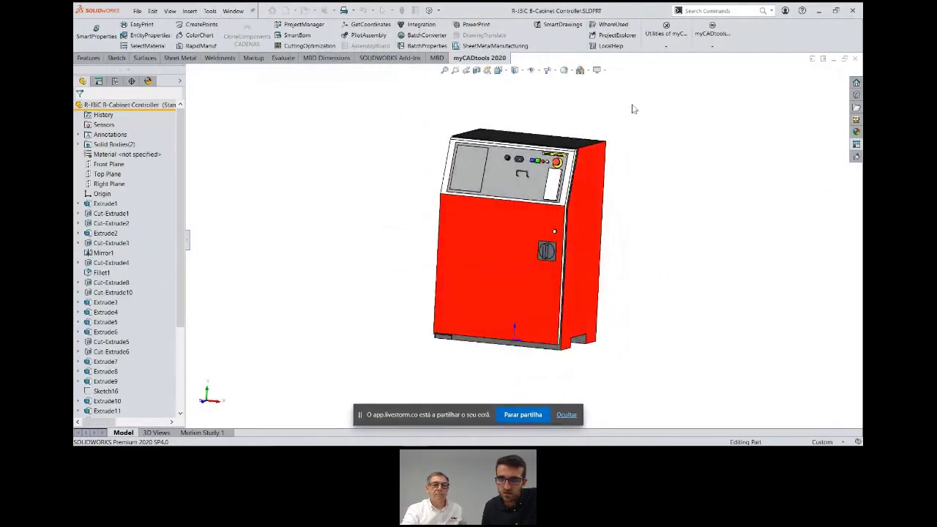
pyautogui.moveTo(634, 109); pyautogui.dragTo(645, 139, button='middle')
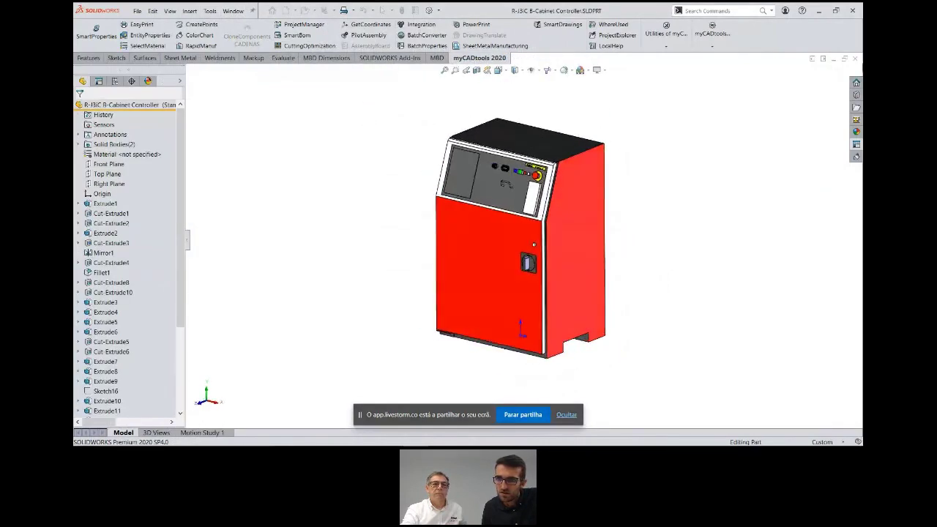
# Close the cabinet part, then the assembly, answering the save prompt
pyautogui.click(856, 62)
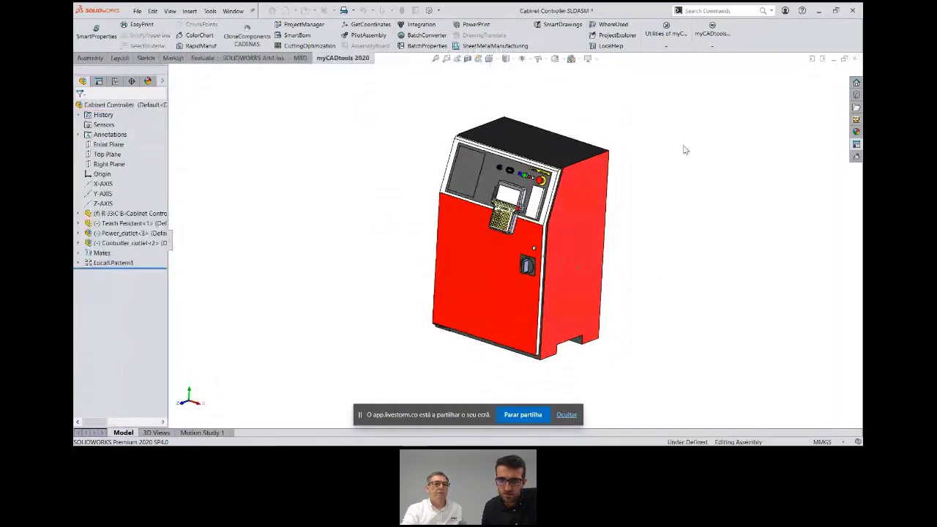
pyautogui.click(853, 58)
pyautogui.click(517, 298)
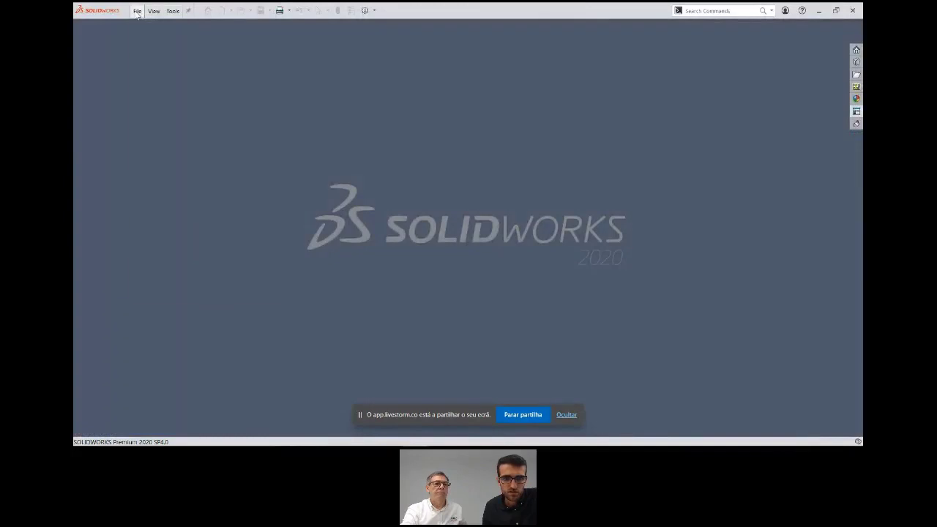
pyautogui.click(137, 11)
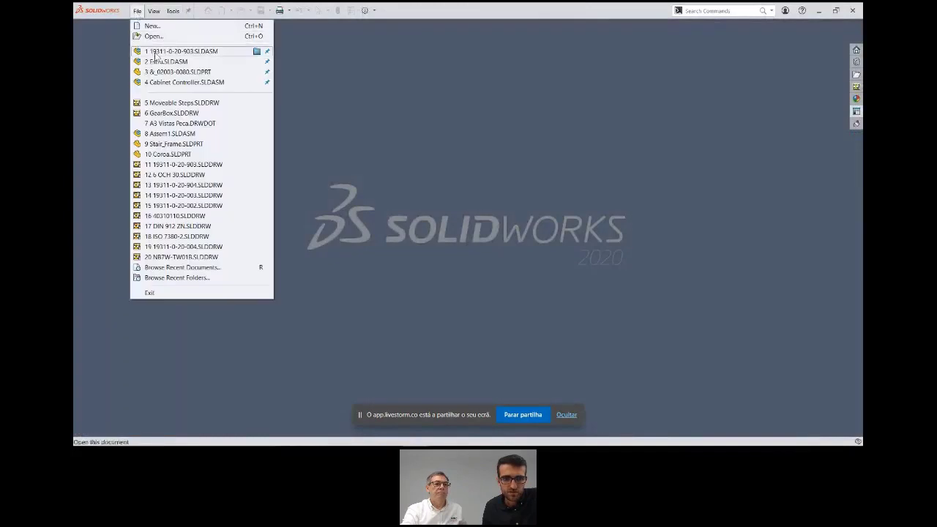
pyautogui.click(413, 196)
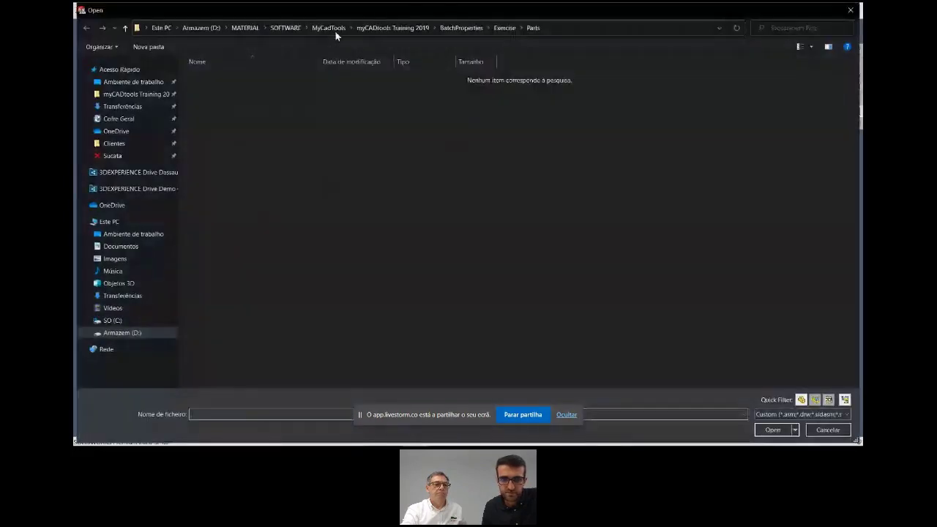
pyautogui.click(481, 31)
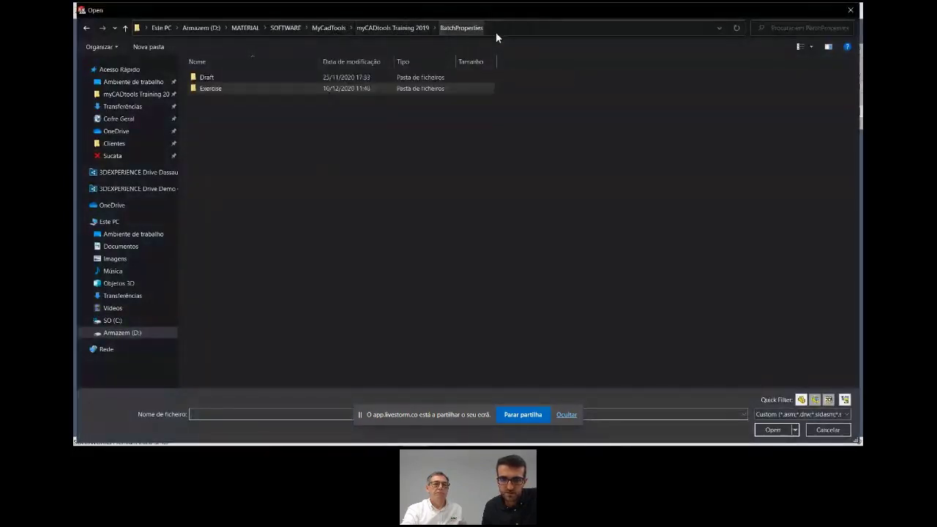
pyautogui.doubleClick(265, 87)
pyautogui.doubleClick(219, 101)
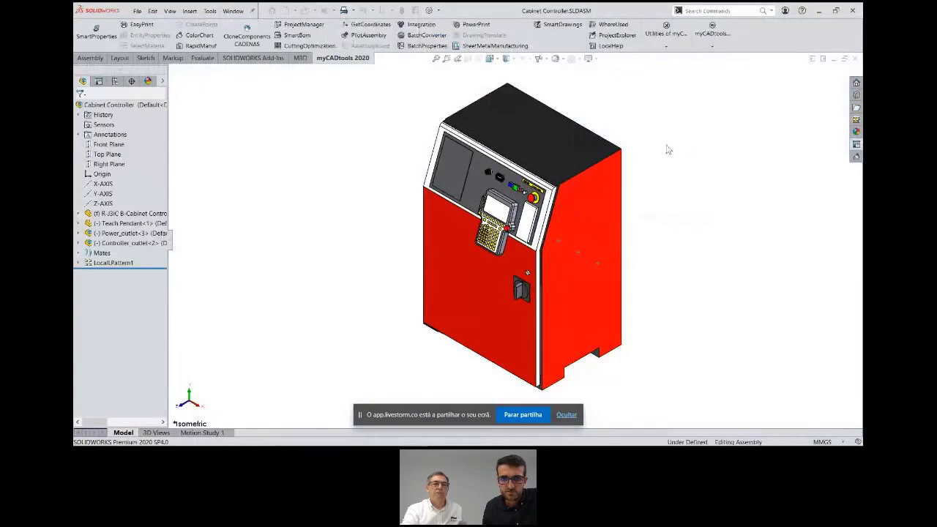
pyautogui.moveTo(676, 139)
pyautogui.mouseDown(button='middle')
pyautogui.moveTo(593, 169)
pyautogui.moveTo(615, 164)
pyautogui.mouseUp(button='middle')
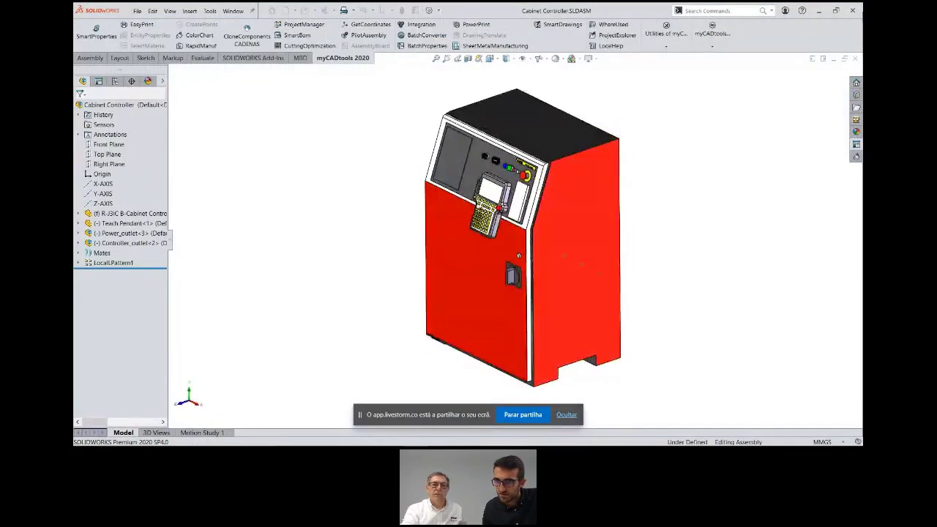
pyautogui.click(855, 58)
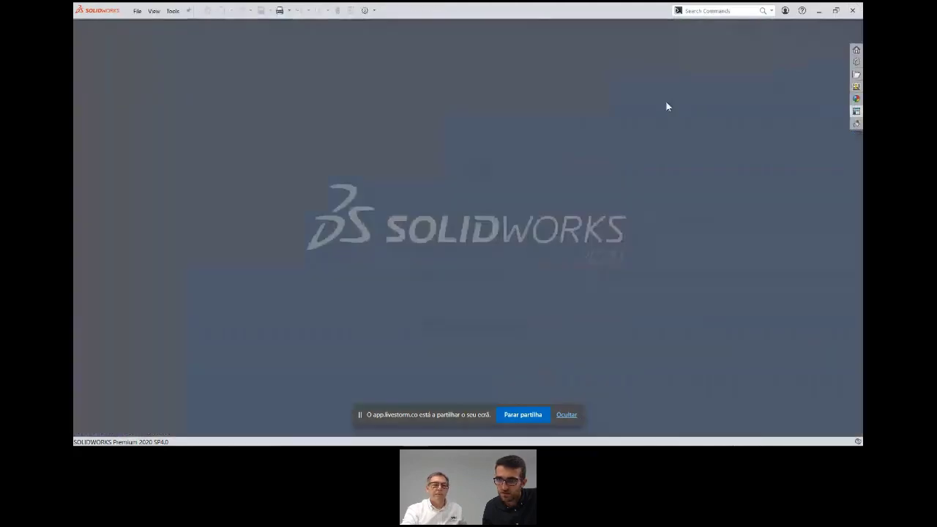
# Quit SOLIDWORKS with Don't Save, relaunch SOLIDWORKS 2020 via the 'soli' search, and choose Open
pyautogui.click(852, 10)
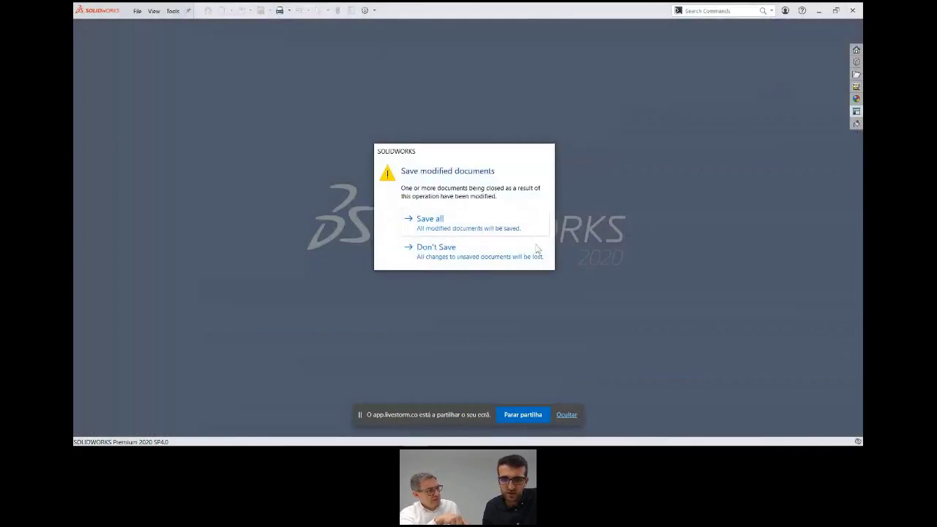
pyautogui.click(503, 255)
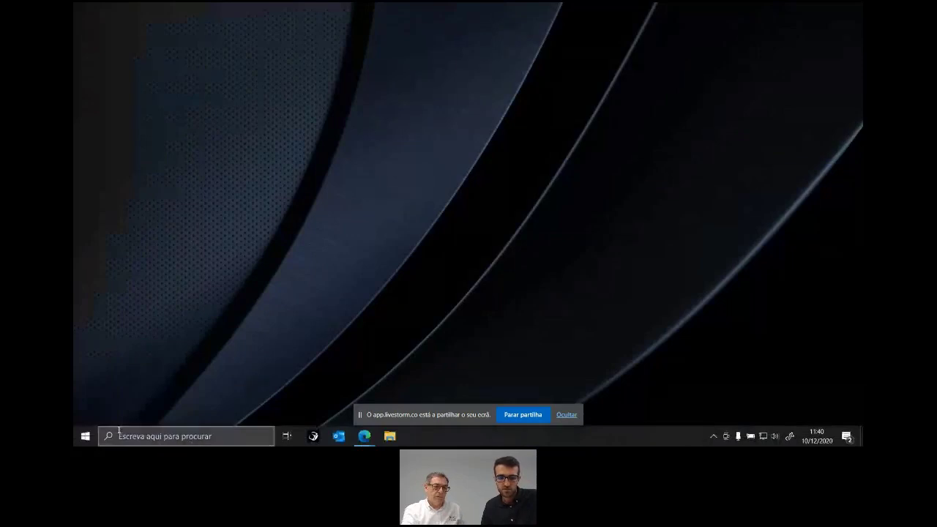
pyautogui.click(135, 437)
pyautogui.write('soli')
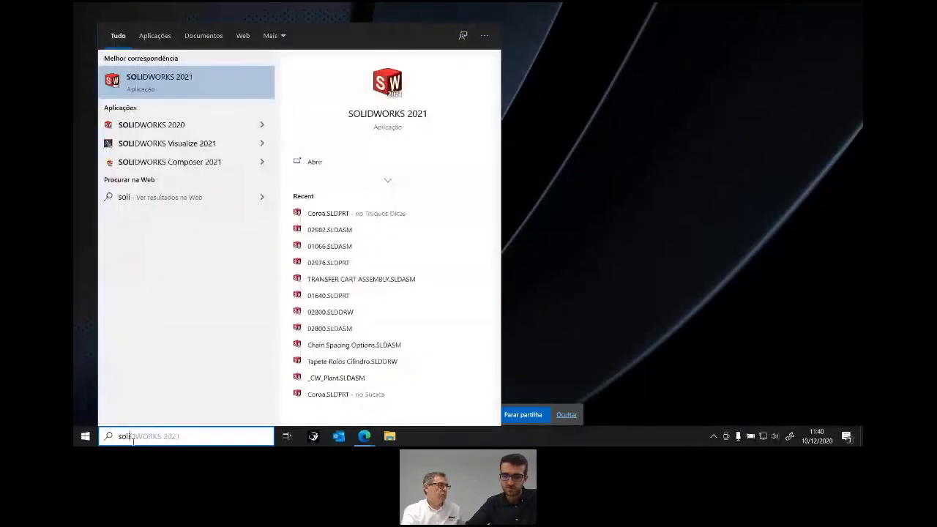
pyautogui.press('Down')
pyautogui.press('Return')
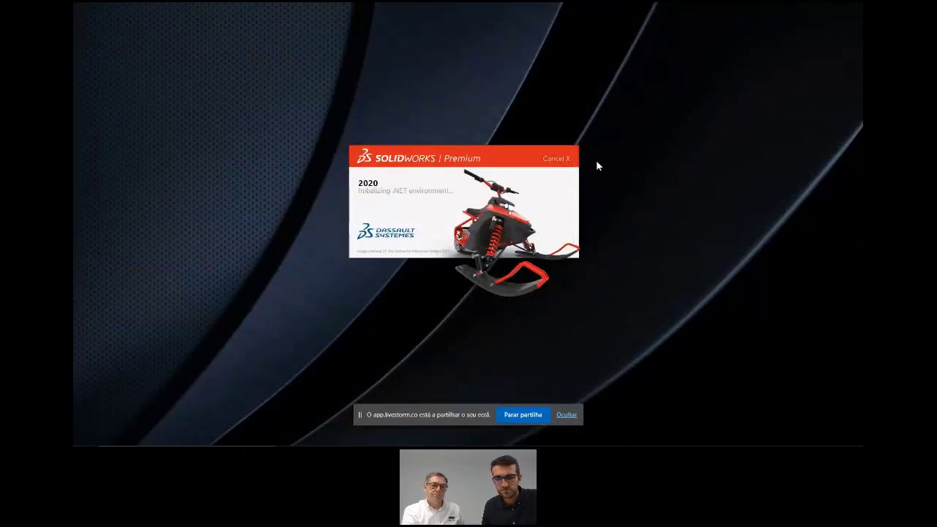
pyautogui.click(840, 346)
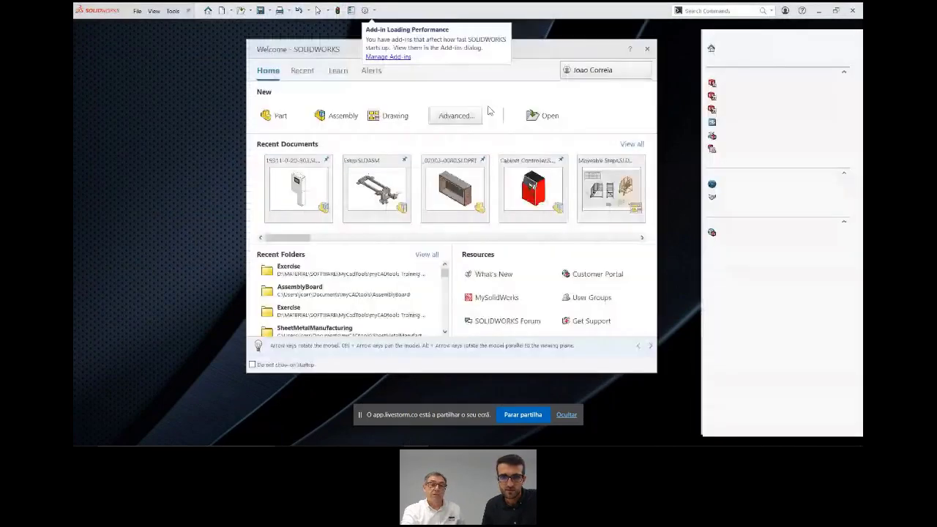
pyautogui.click(241, 11)
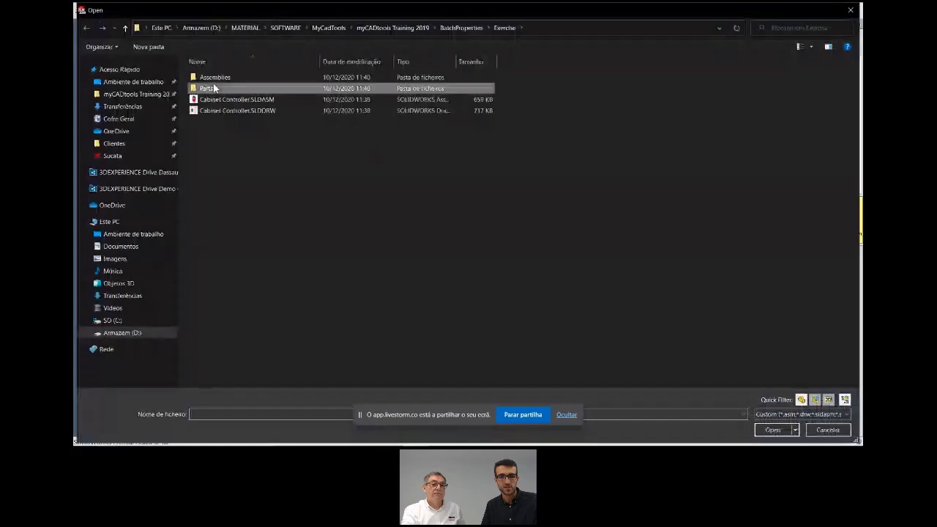
# Open part 09330242772.SLDPRT from the Exercise Parts folder
pyautogui.doubleClick(208, 88)
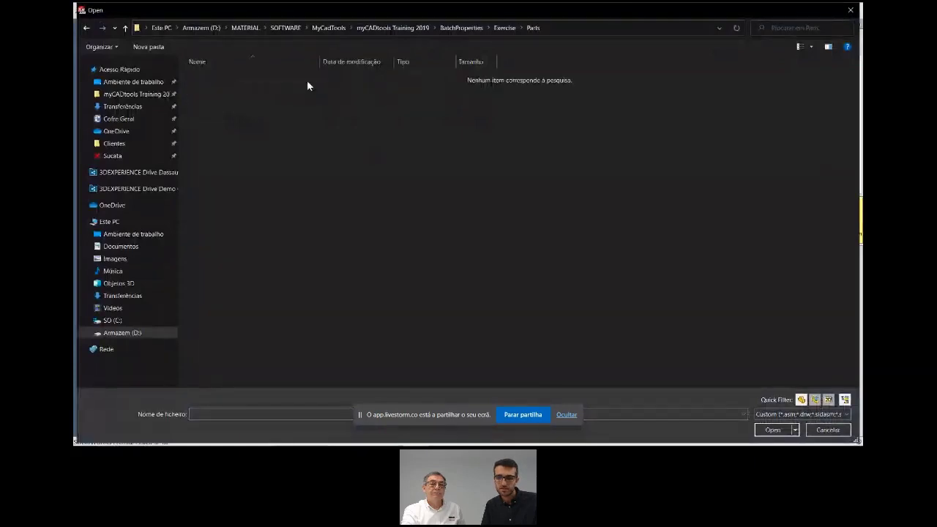
pyautogui.click(802, 403)
pyautogui.doubleClick(250, 111)
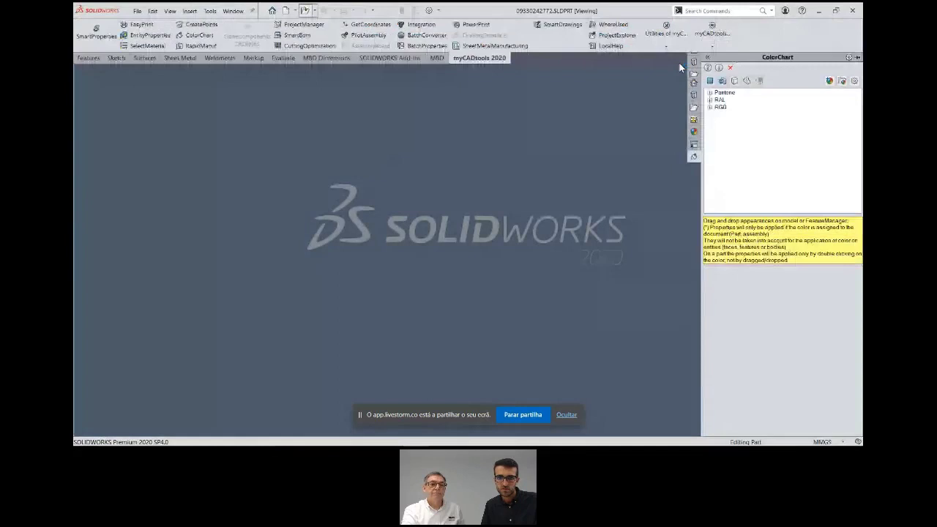
pyautogui.press('Escape')
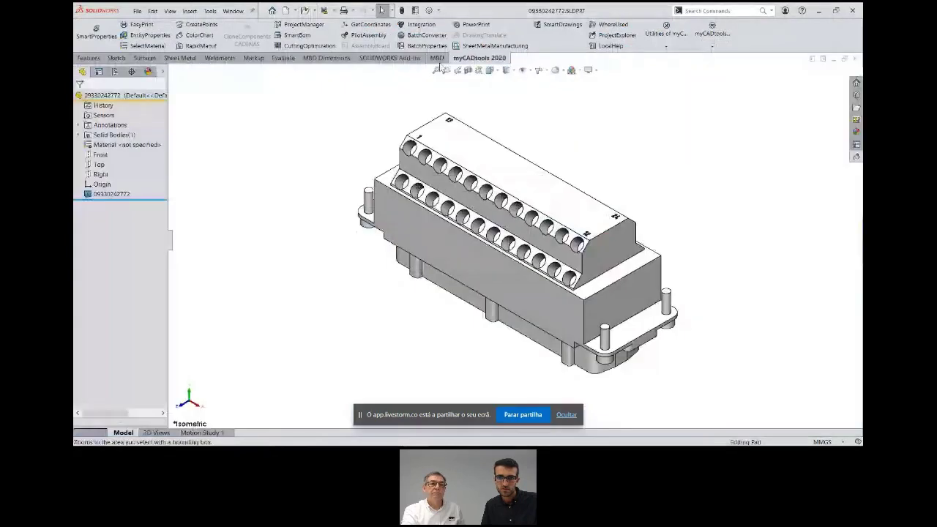
# Review the Design by and Date custom properties, cancel, and close the part
pyautogui.click(415, 10)
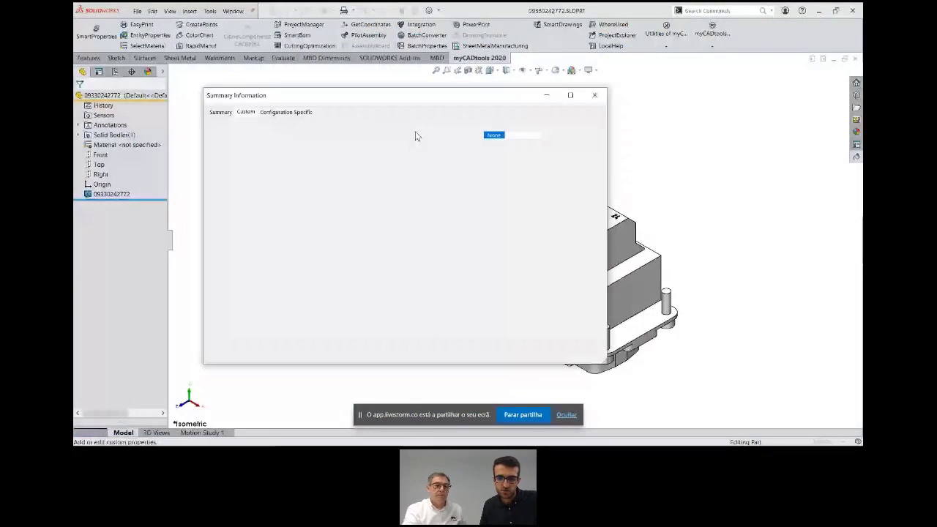
pyautogui.click(375, 309)
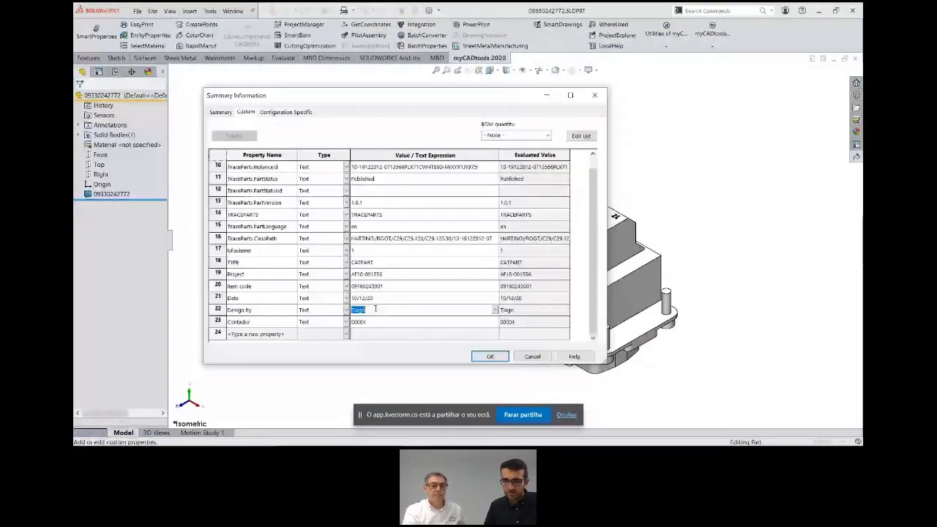
pyautogui.click(360, 298)
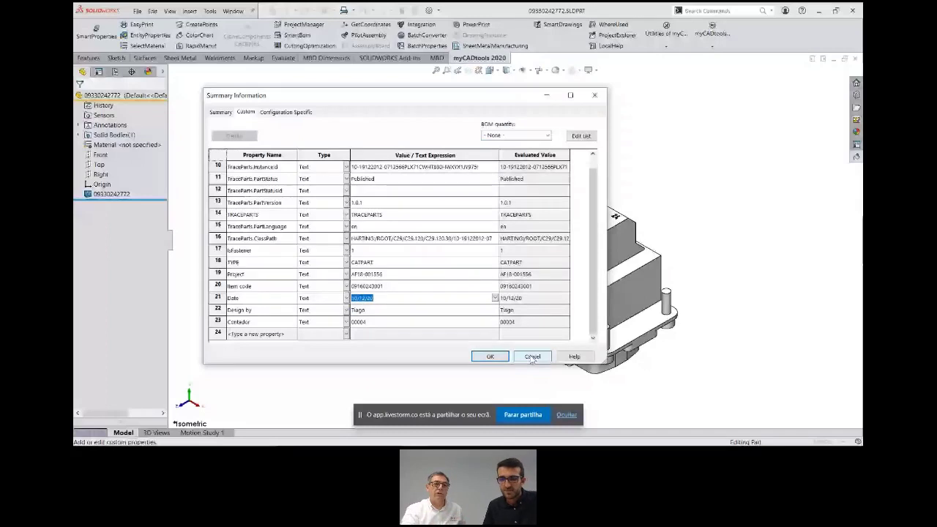
pyautogui.click(532, 356)
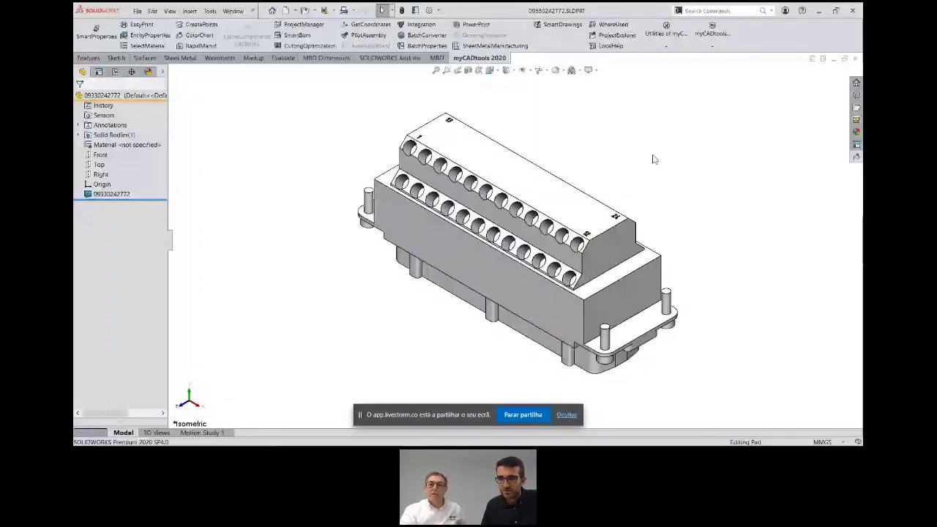
pyautogui.click(856, 58)
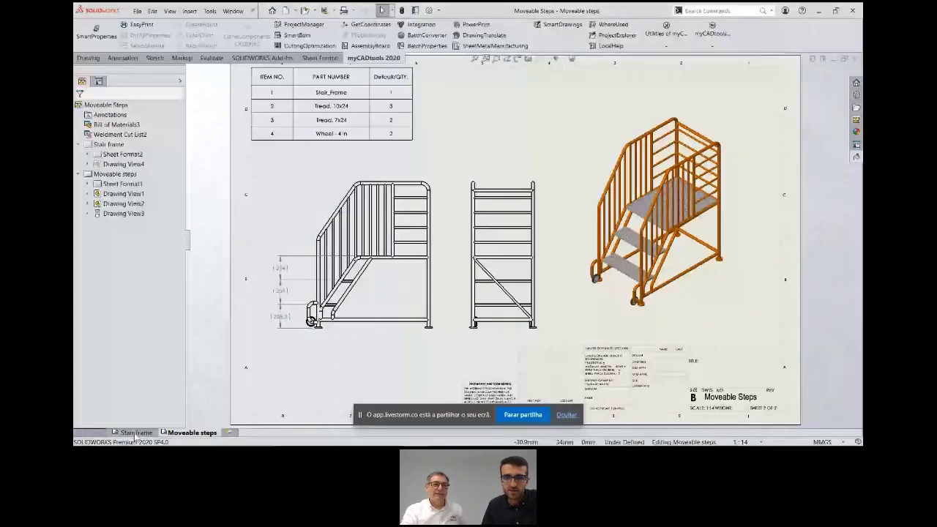
# Switch to the Stair frame sheet showing the round tube cut list
pyautogui.click(135, 433)
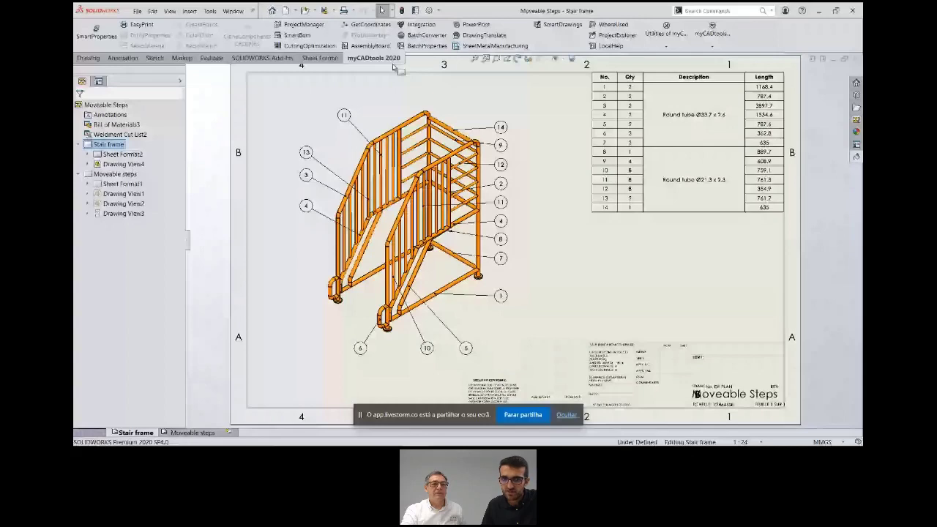
# Launch CuttingOptimization and enter project 'webinar creatrix' with project number 0001
pyautogui.click(328, 48)
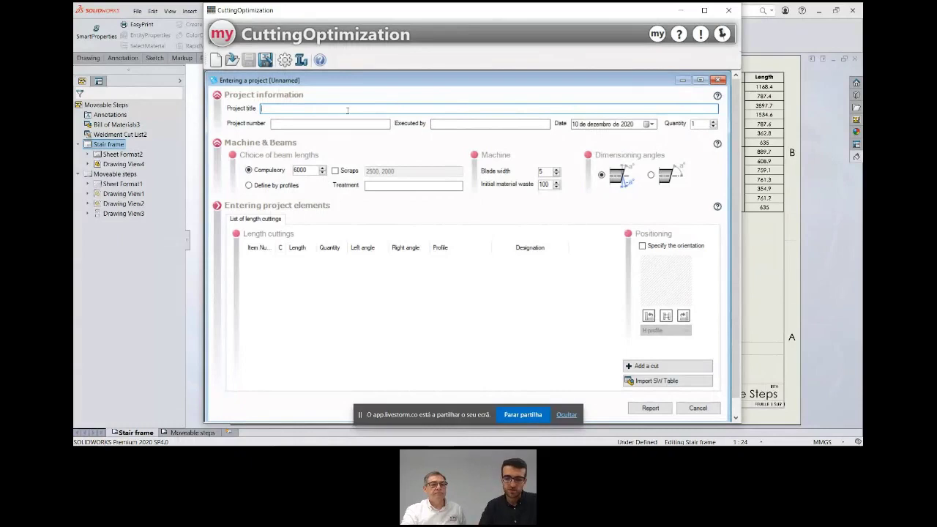
pyautogui.write('webinar creatrix')
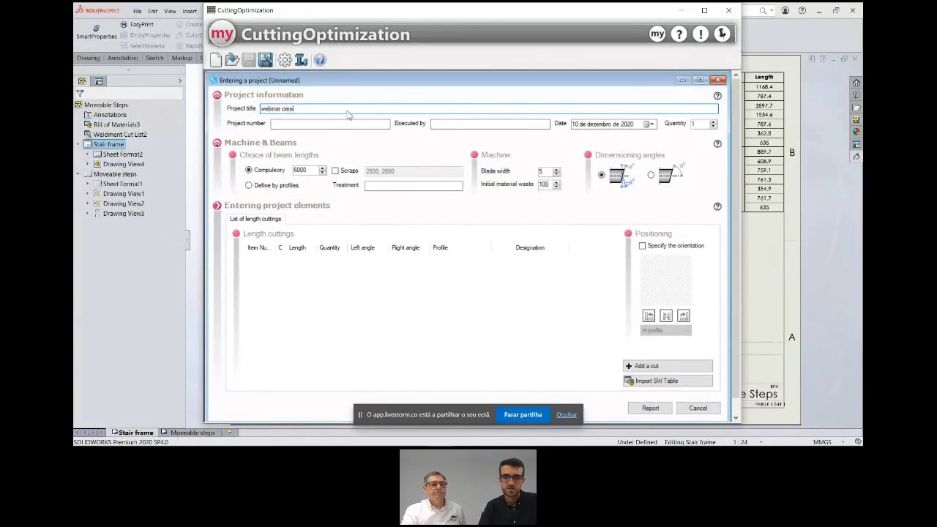
pyautogui.click(296, 124)
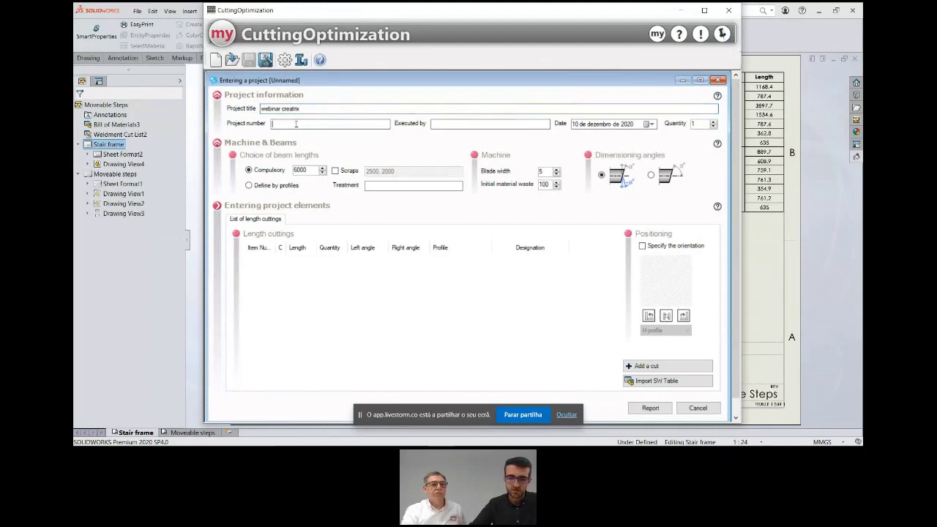
pyautogui.write('0001')
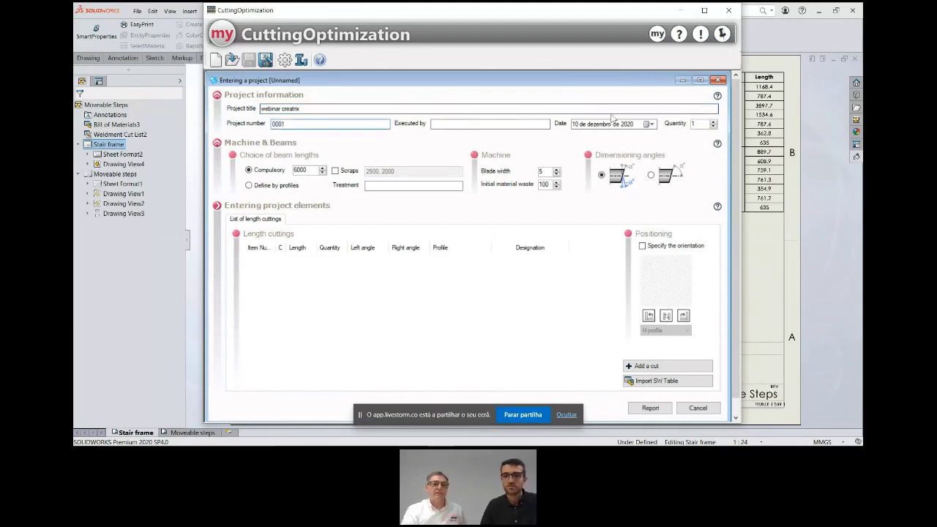
# Fill in the executor's name, raise the quantity to 10, and select the 6000 bar length
pyautogui.click(506, 124)
pyautogui.write('Tiago')
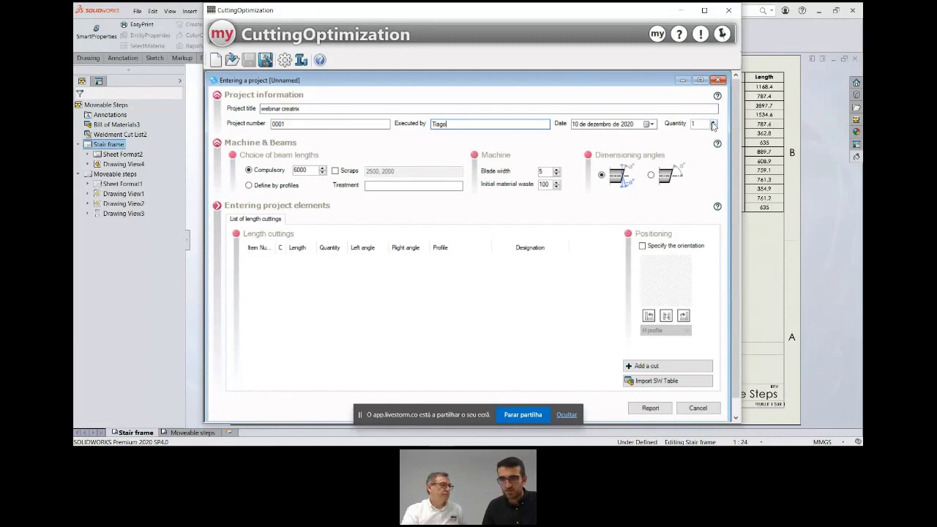
pyautogui.click(713, 122)
pyautogui.click(713, 122)
pyautogui.click(713, 122)
pyautogui.click(713, 123)
pyautogui.click(713, 122)
pyautogui.click(714, 122)
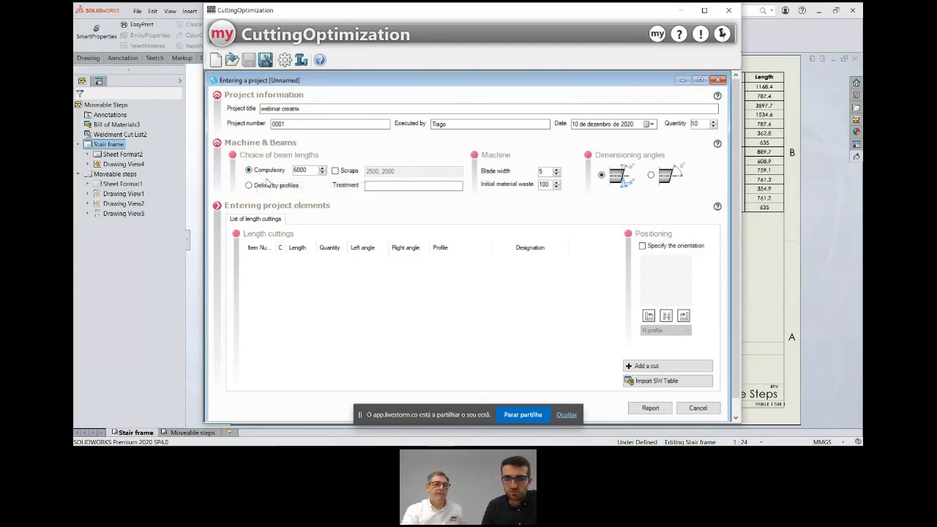
pyautogui.moveTo(308, 171); pyautogui.dragTo(291, 169)
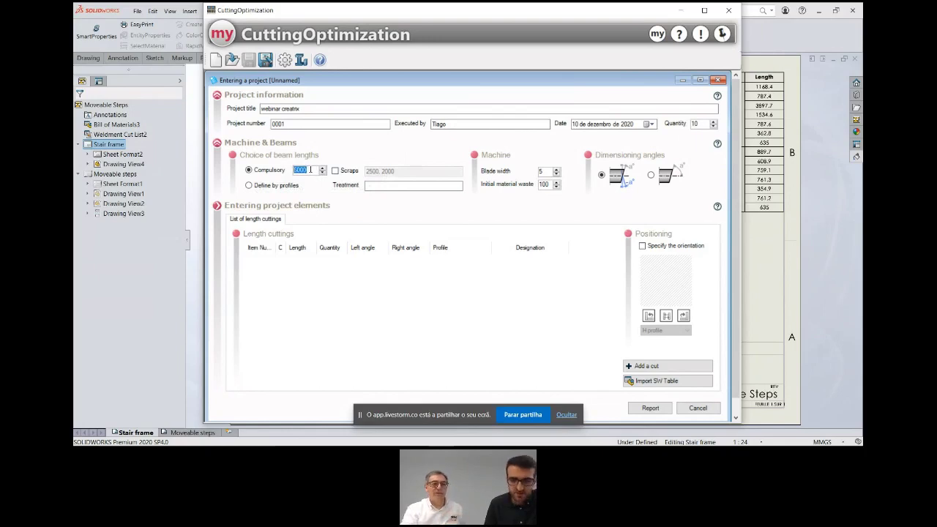
pyautogui.write('6')
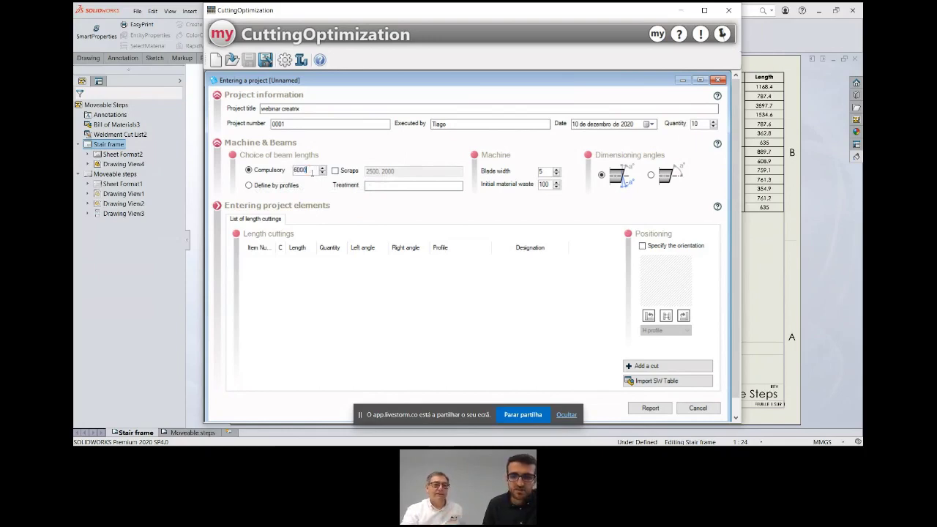
pyautogui.write('000')
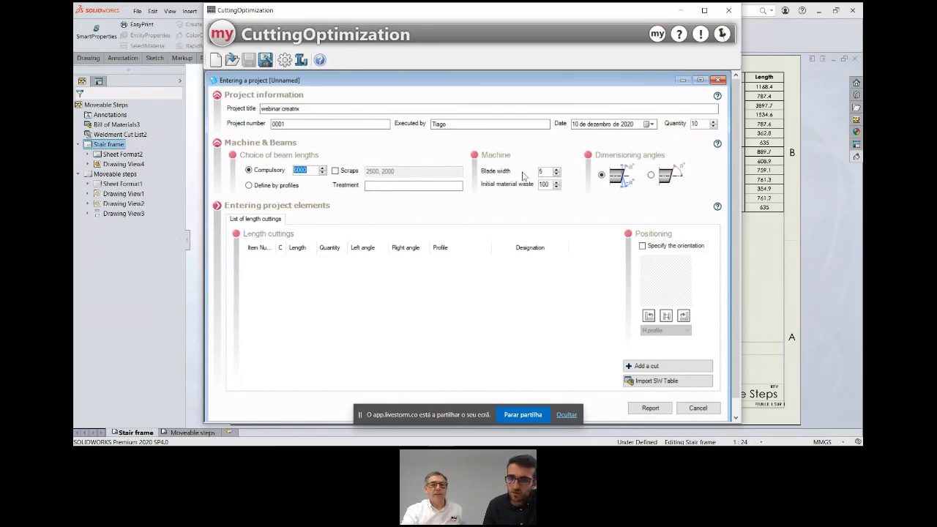
pyautogui.click(547, 171)
pyautogui.press('Down')
pyautogui.press('Down')
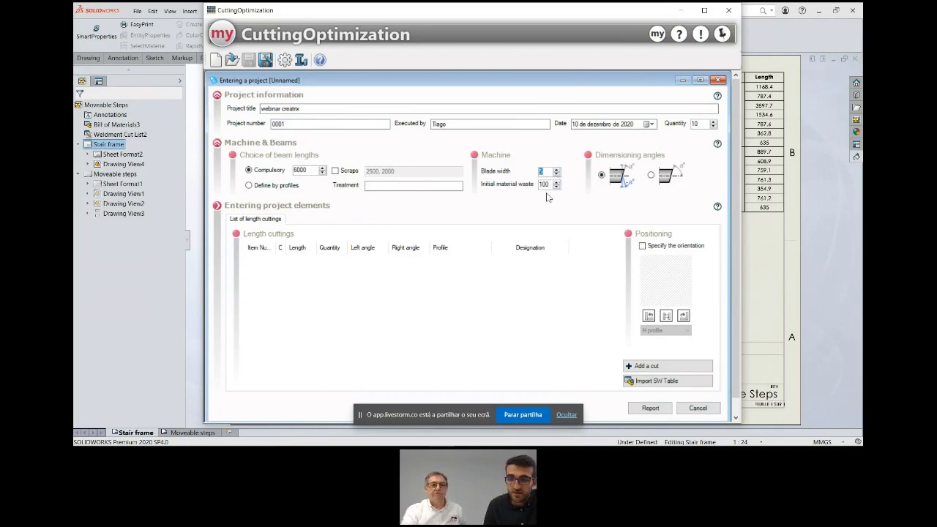
pyautogui.write('5')
pyautogui.press('Tab')
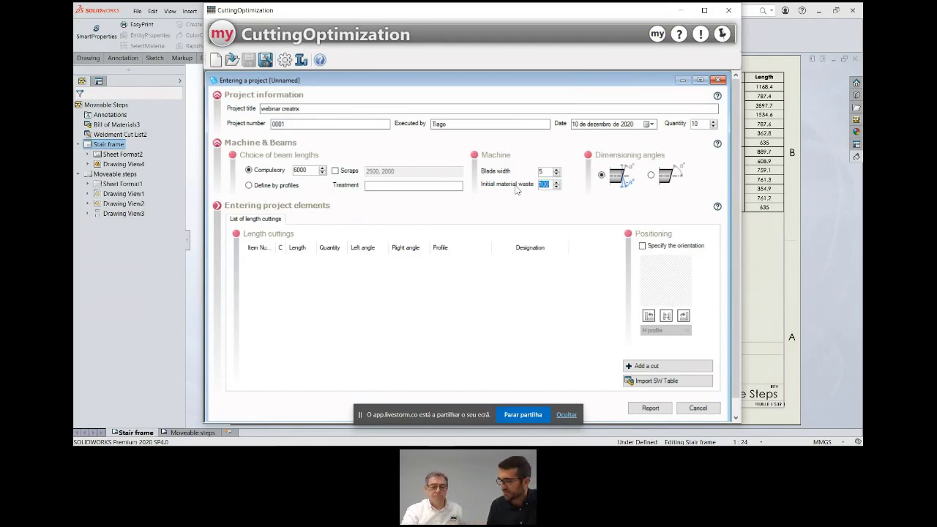
pyautogui.click(627, 176)
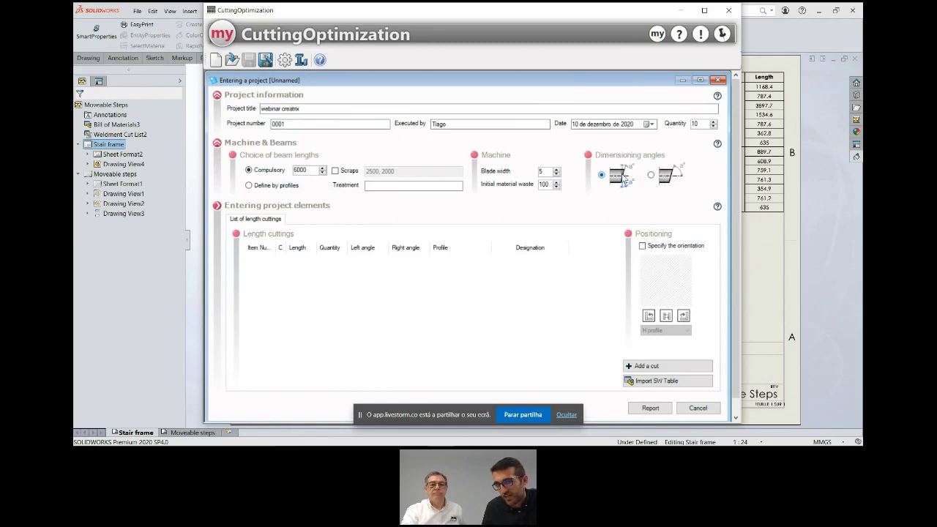
pyautogui.click(667, 180)
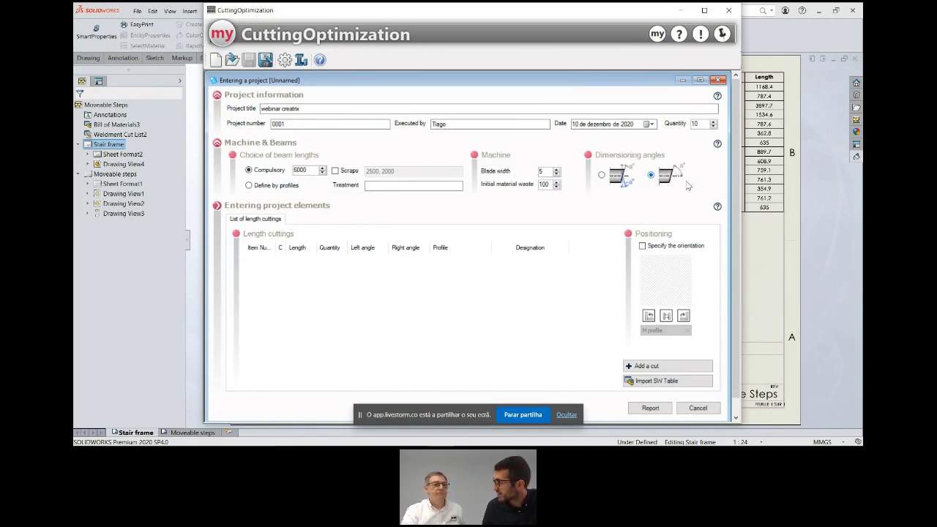
pyautogui.click(611, 180)
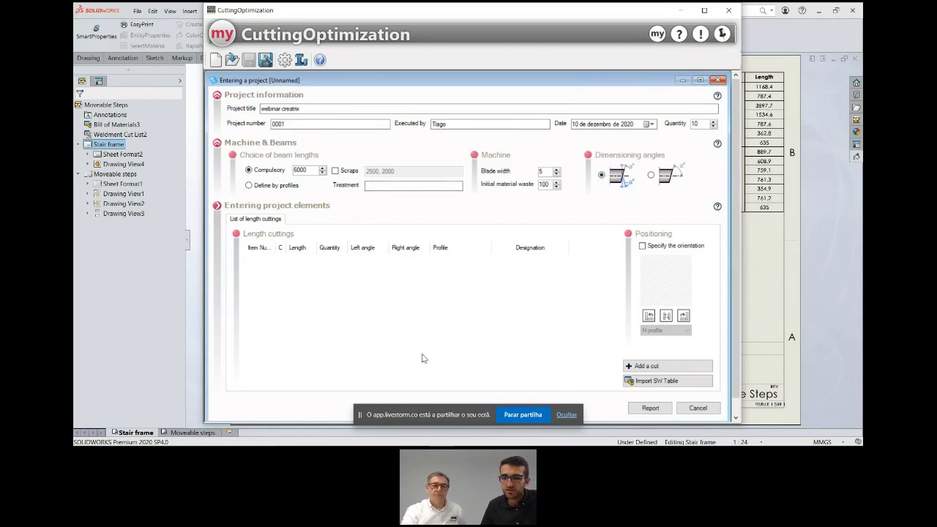
# Import the SOLIDWORKS cut list table, keeping Round tube Ø33.7 x 2.6 as the profile match
pyautogui.click(642, 381)
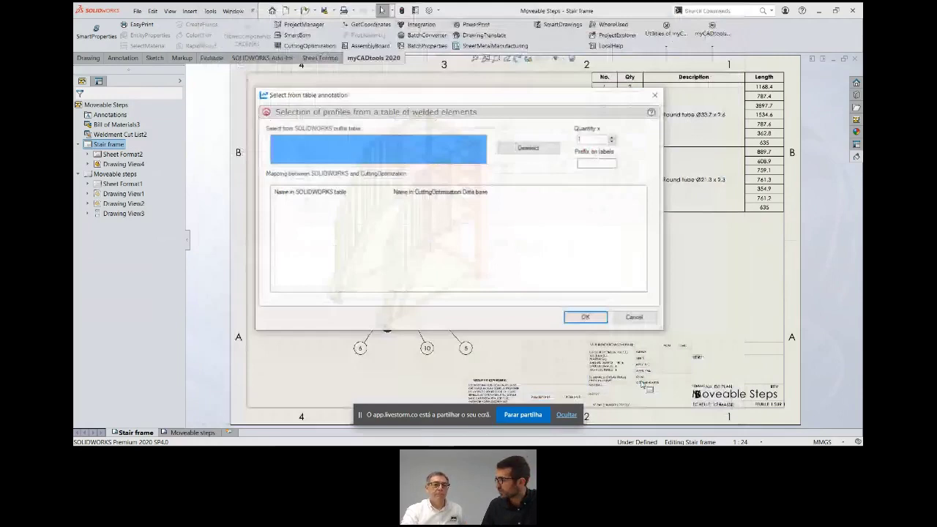
pyautogui.moveTo(507, 100); pyautogui.dragTo(468, 182)
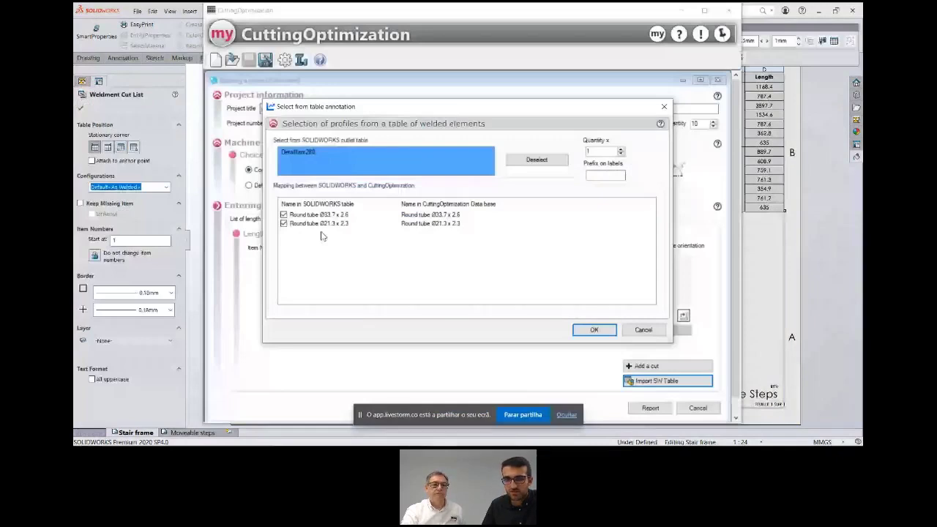
pyautogui.click(439, 214)
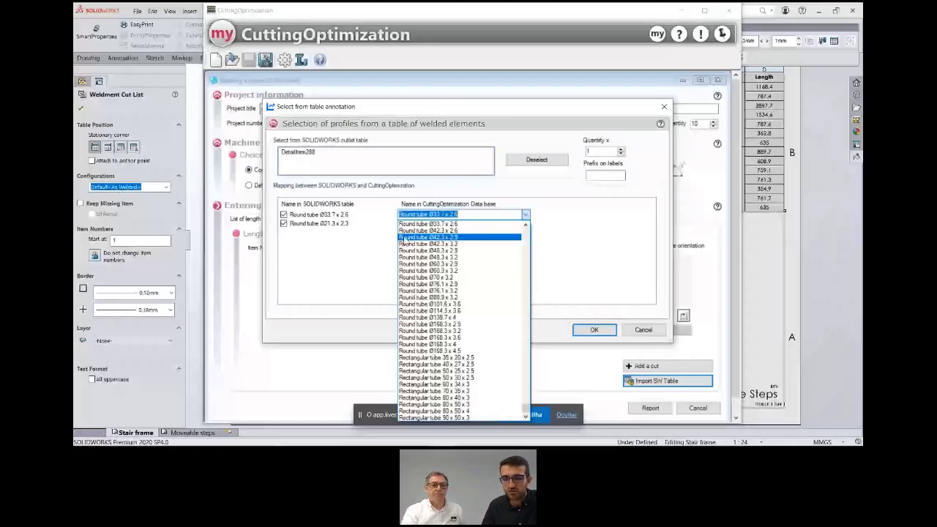
pyautogui.click(594, 331)
pyautogui.click(593, 330)
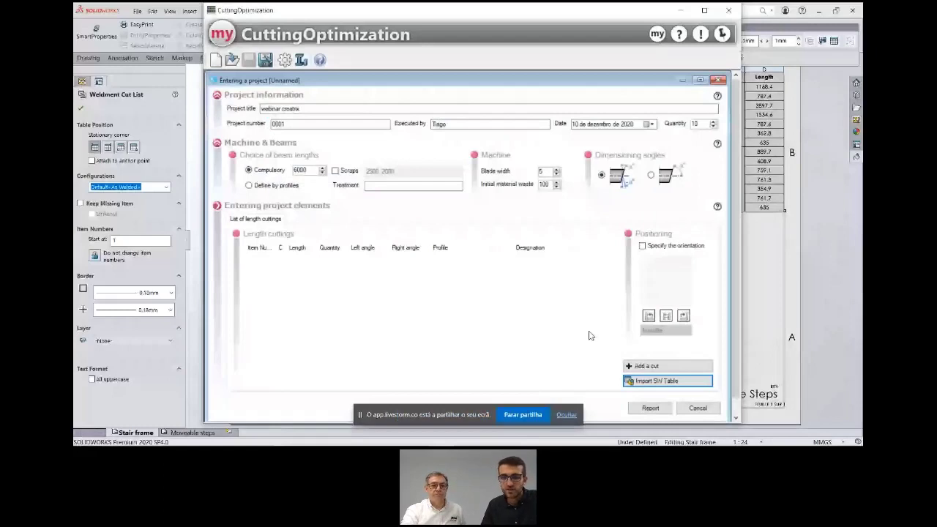
# Widen the Color column and give cutting 1 an orange colour
pyautogui.scroll(-1, 617, 271)
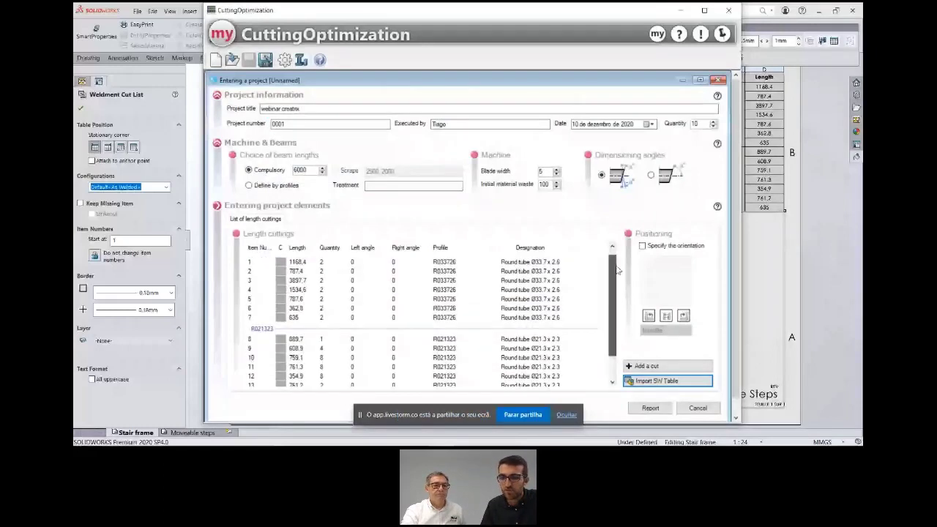
pyautogui.scroll(-1, 617, 270)
pyautogui.scroll(-1, 615, 293)
pyautogui.scroll(-1, 613, 315)
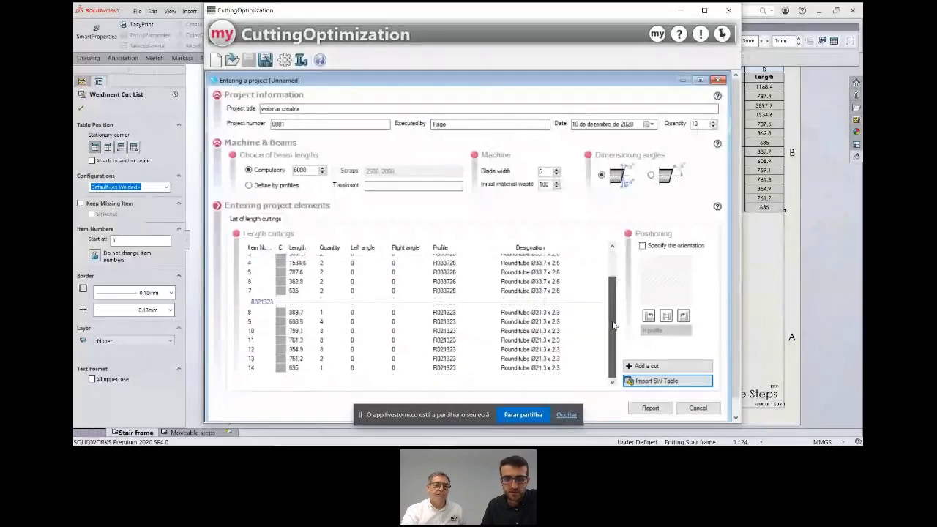
pyautogui.scroll(3, 614, 325)
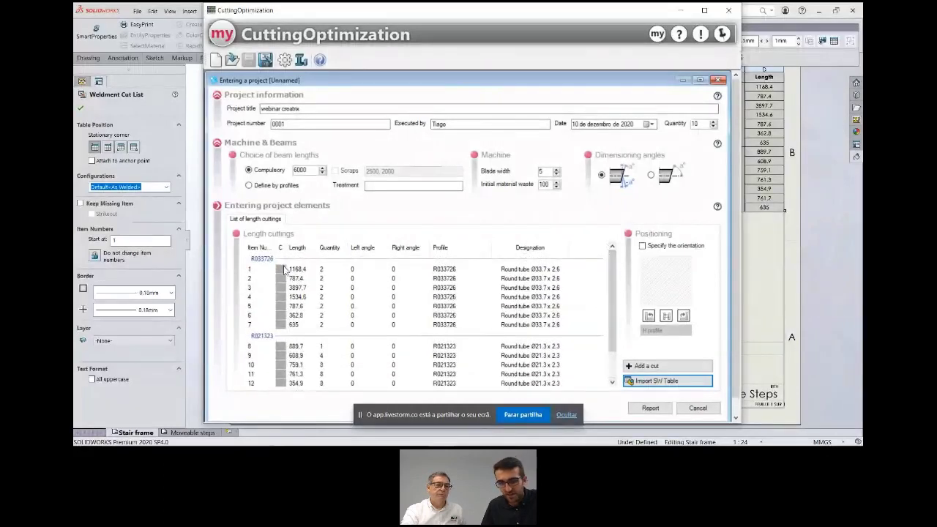
pyautogui.moveTo(287, 246); pyautogui.dragTo(300, 244)
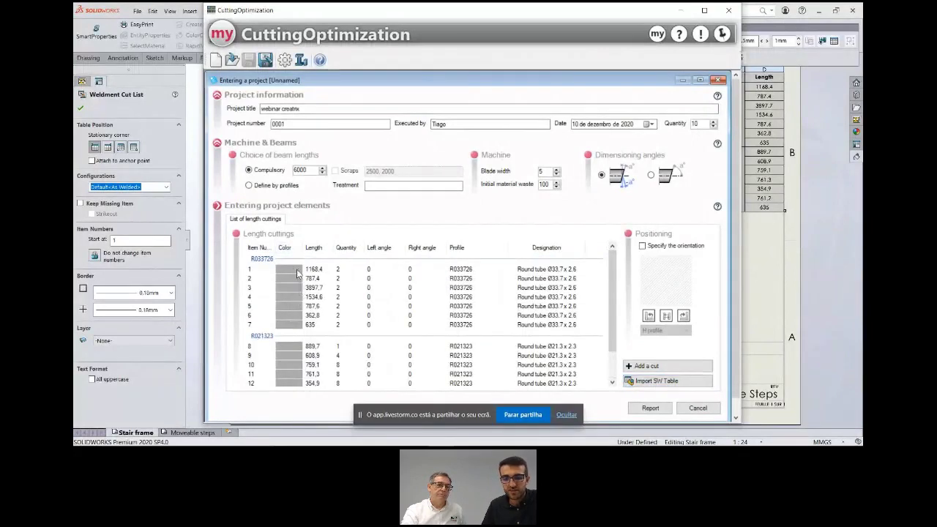
pyautogui.click(296, 269)
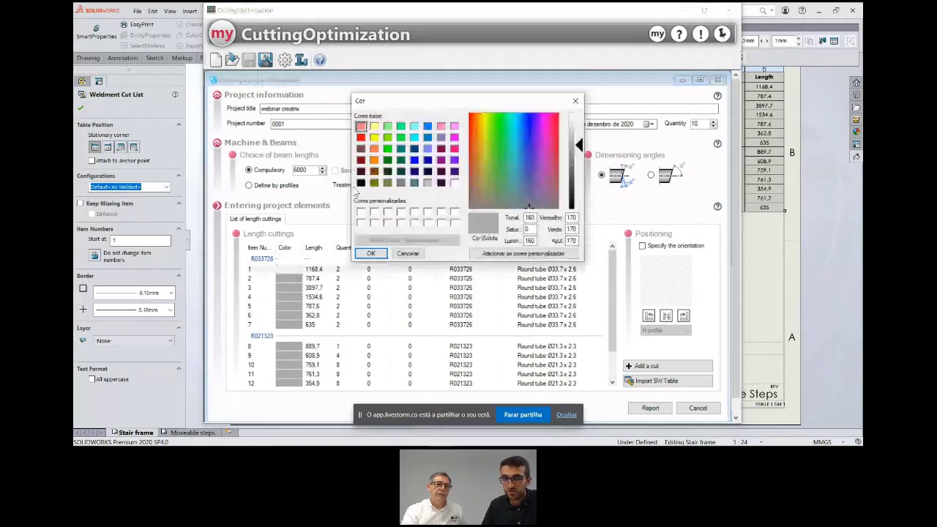
pyautogui.click(374, 149)
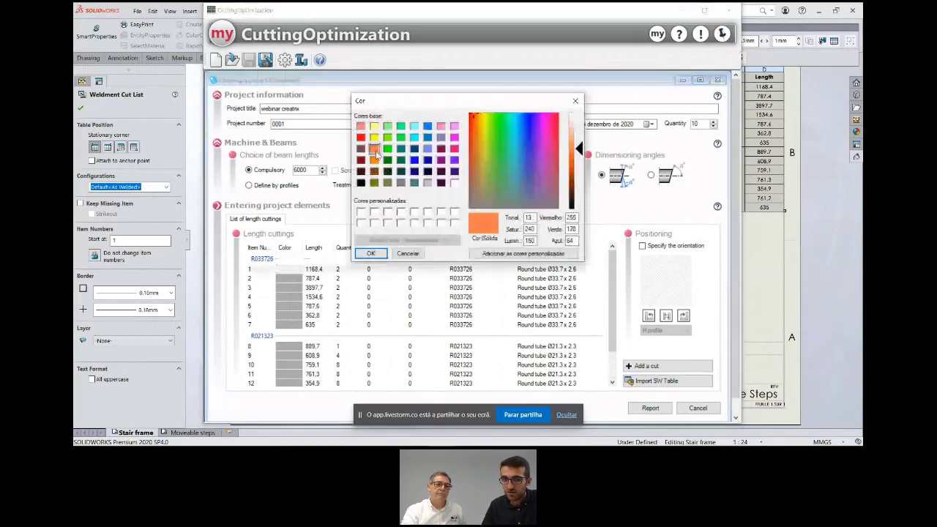
pyautogui.click(371, 252)
# Assign random colours to all cuttings, replacing existing ones, and select the R033726 group
pyautogui.click(325, 288)
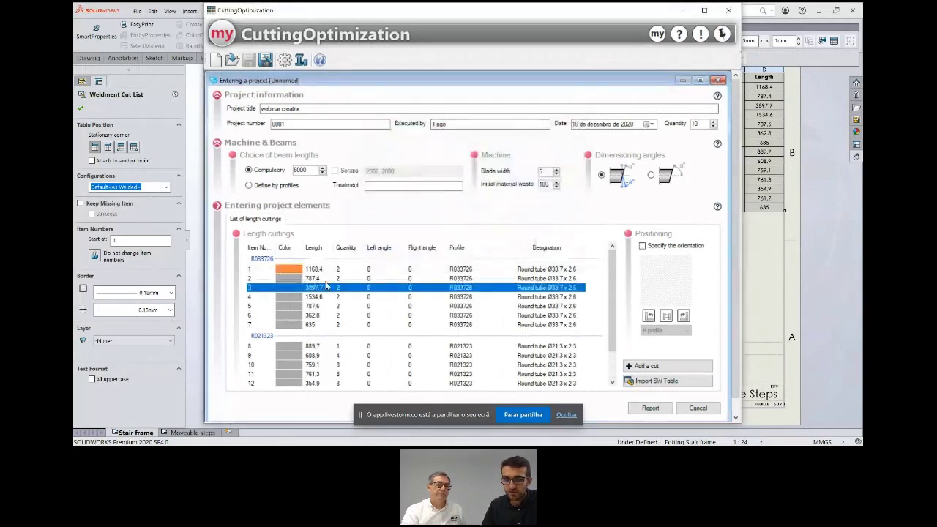
pyautogui.rightClick(285, 269)
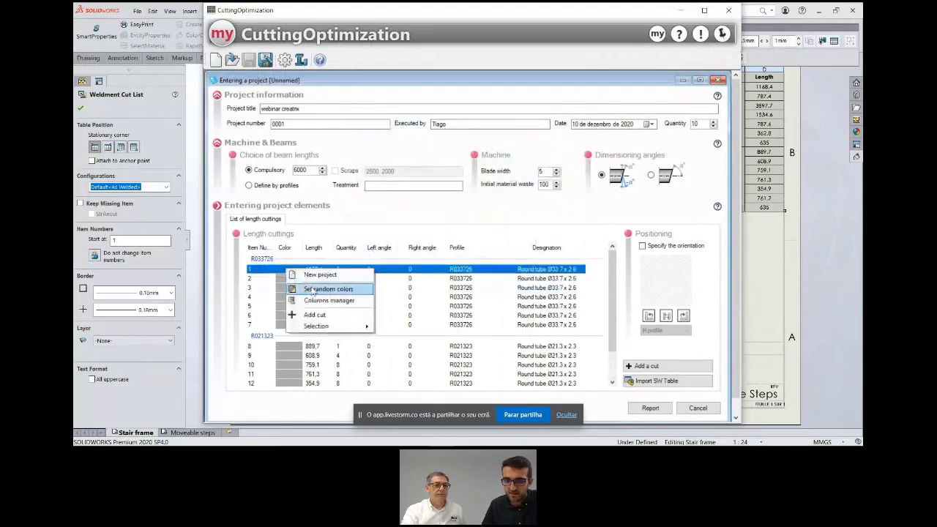
pyautogui.click(325, 289)
pyautogui.click(496, 269)
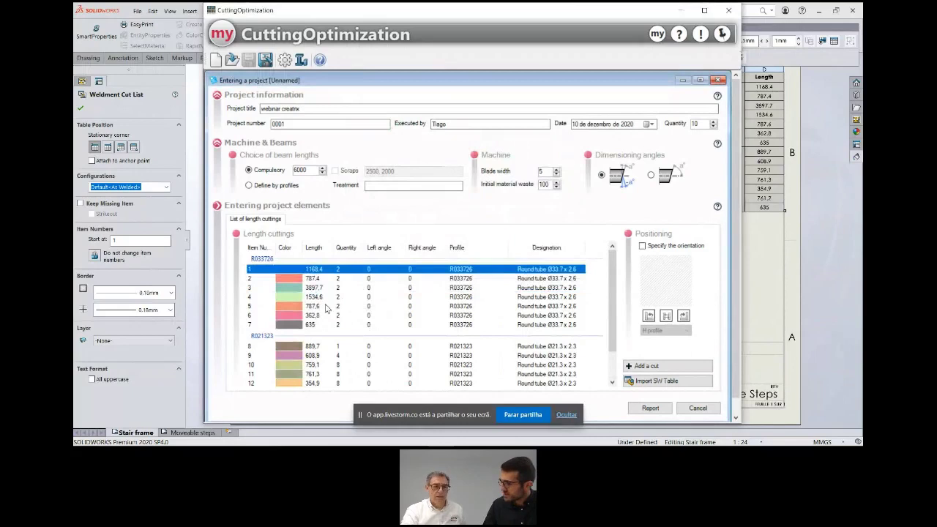
pyautogui.click(287, 297)
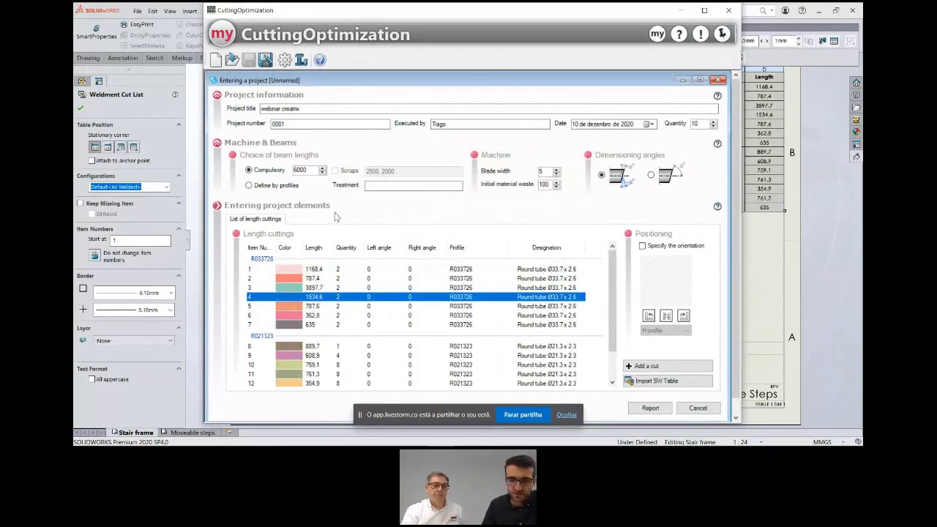
pyautogui.click(279, 262)
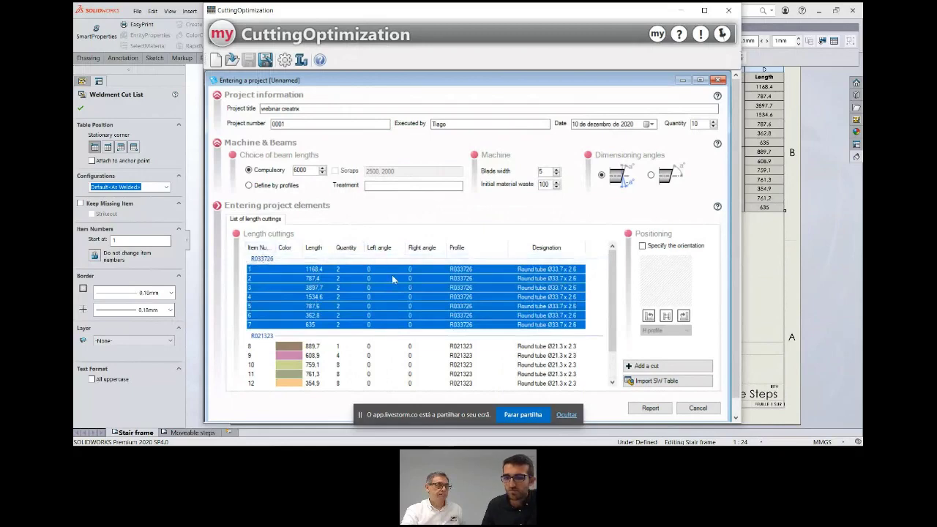
# Specify the orientation, trying a round then a rotated, flipped rectangular section
pyautogui.click(661, 247)
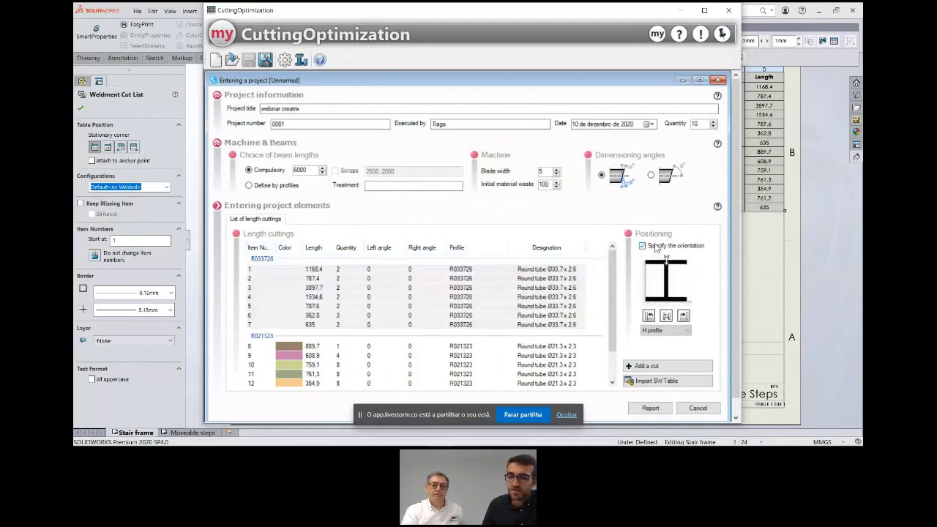
pyautogui.click(657, 331)
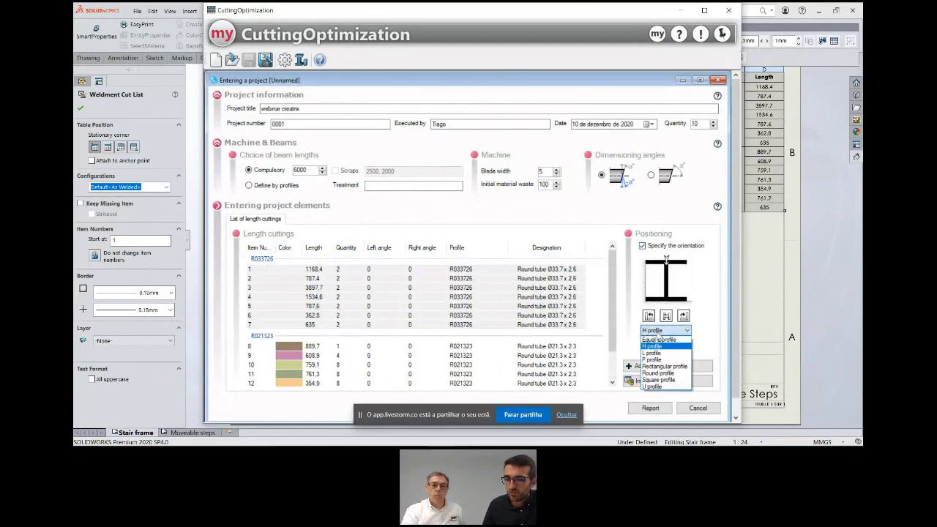
pyautogui.click(665, 377)
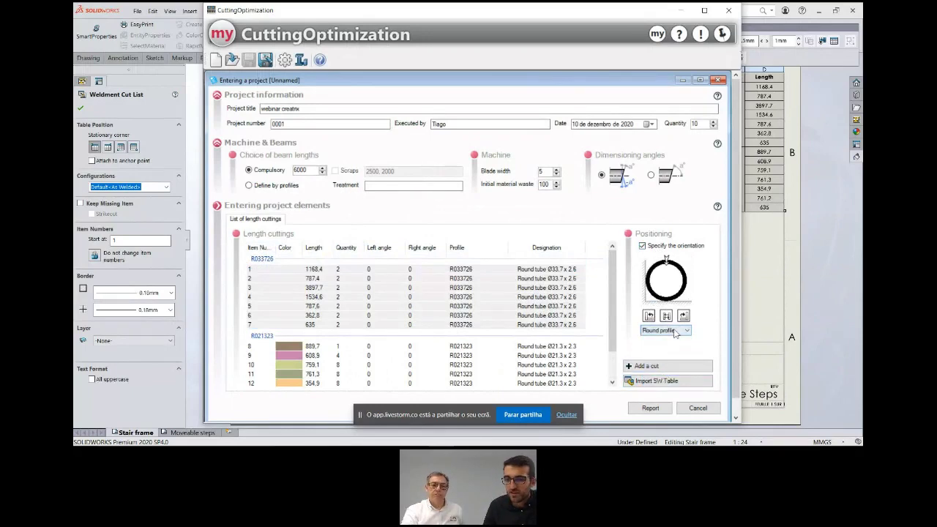
pyautogui.click(670, 331)
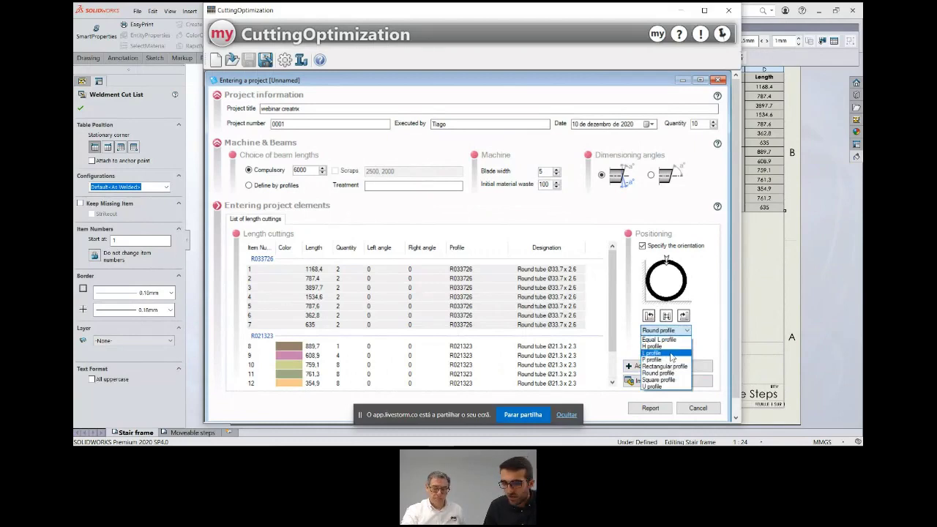
pyautogui.click(664, 366)
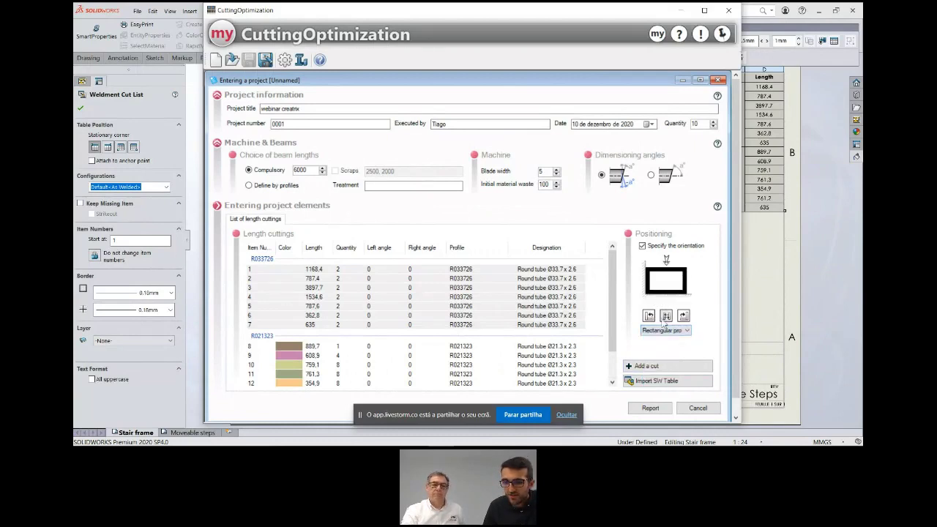
pyautogui.click(648, 315)
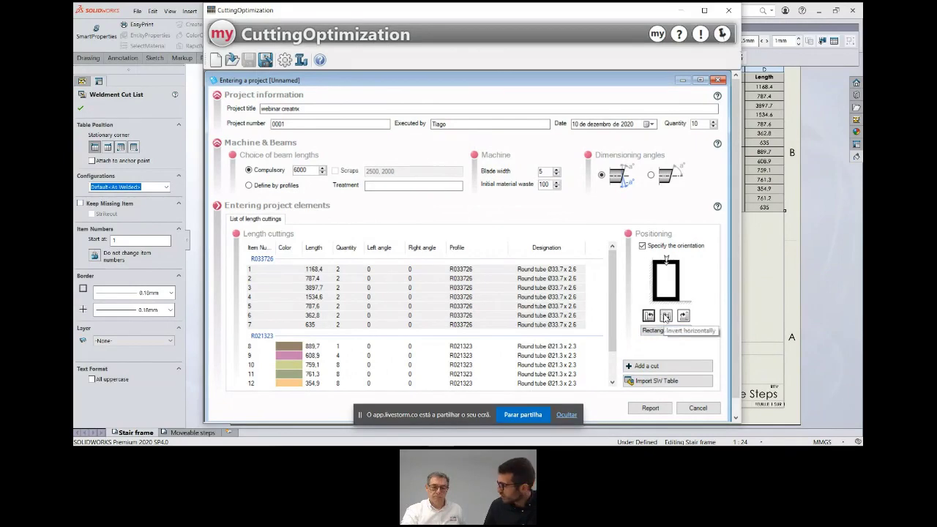
pyautogui.click(666, 315)
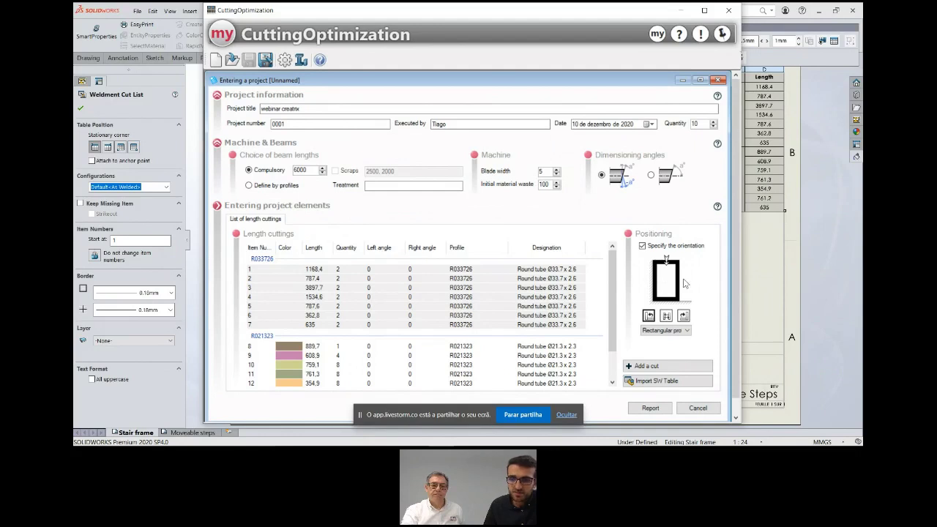
# Select individual R033726 cuts and give the 1534.6 mm row 4 cut an H profile
pyautogui.click(267, 261)
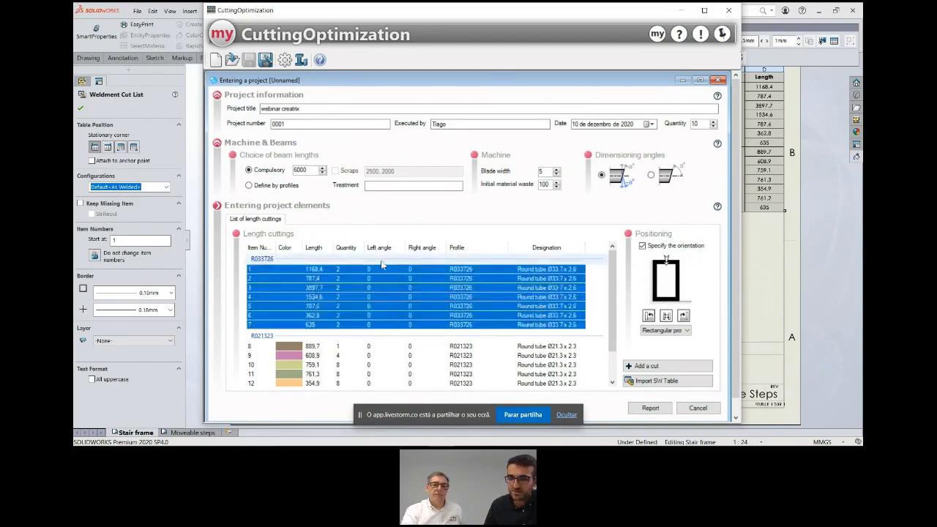
pyautogui.click(303, 306)
pyautogui.click(304, 296)
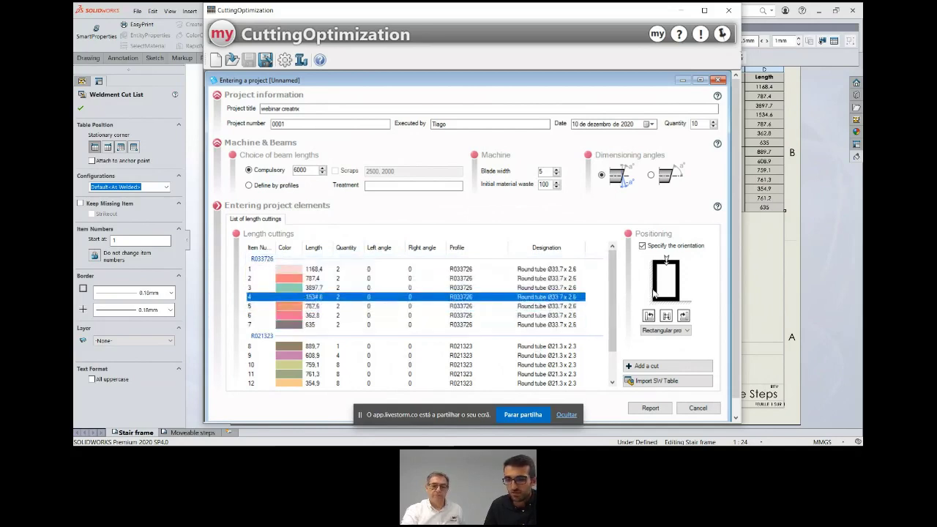
pyautogui.click(663, 327)
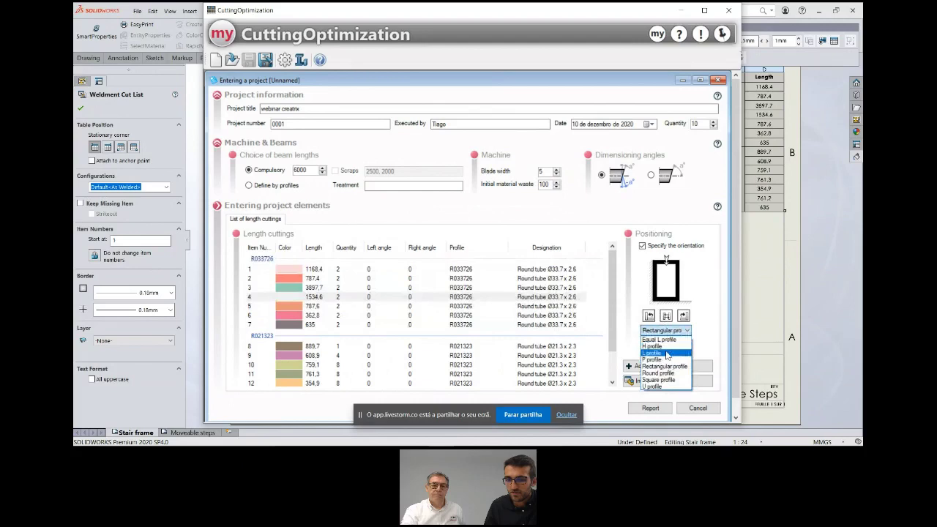
pyautogui.click(666, 350)
pyautogui.click(301, 289)
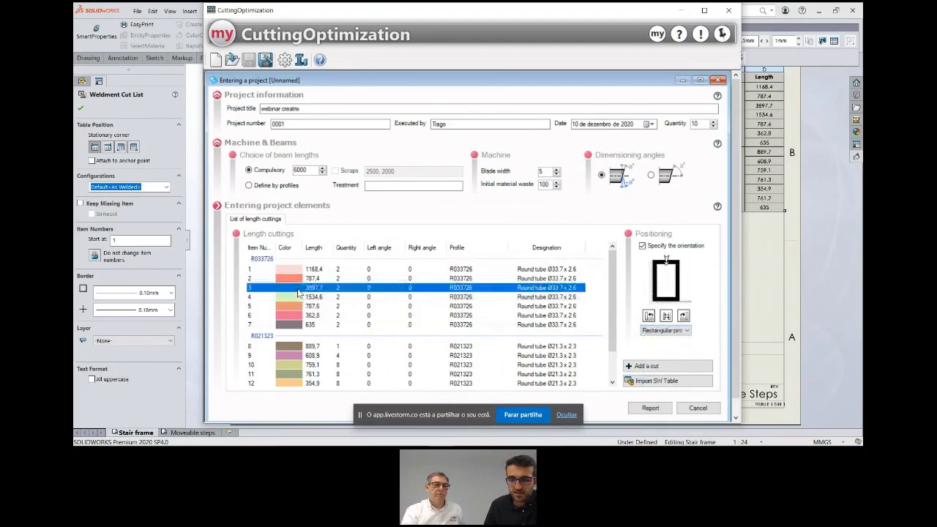
pyautogui.click(298, 300)
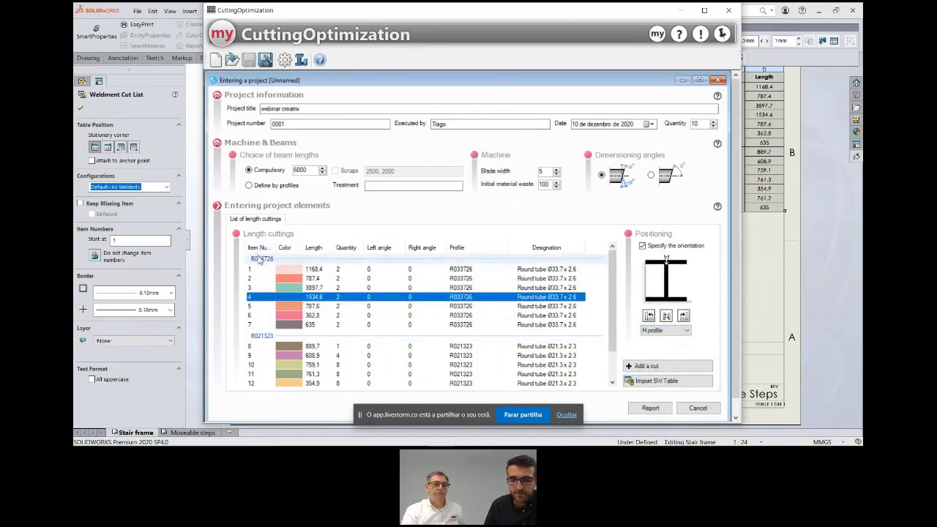
# Set the whole R033726 group to a square, then back to a round profile
pyautogui.click(261, 258)
pyautogui.click(687, 330)
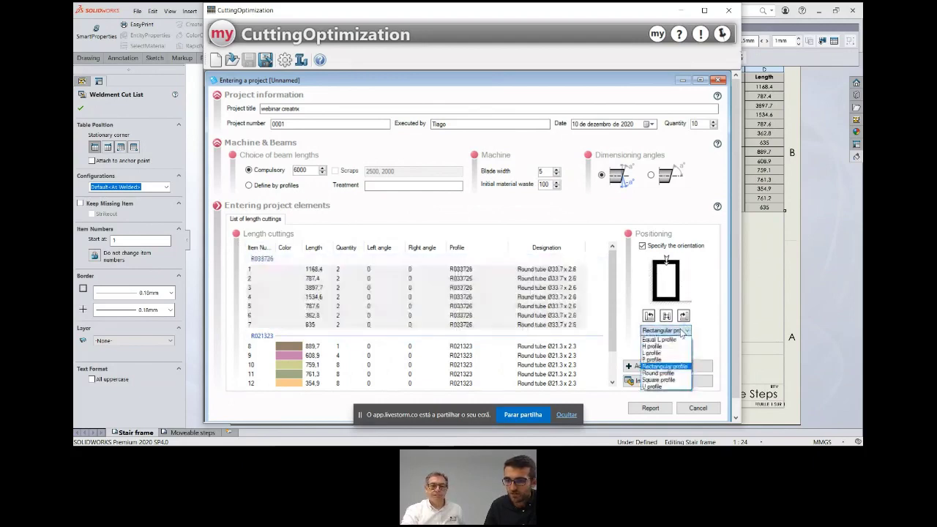
pyautogui.click(663, 380)
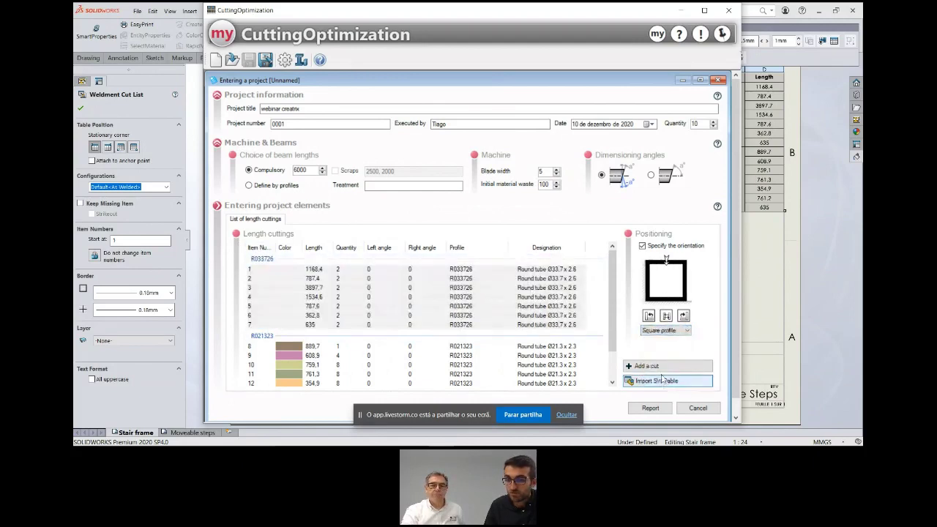
pyautogui.click(666, 330)
pyautogui.click(669, 373)
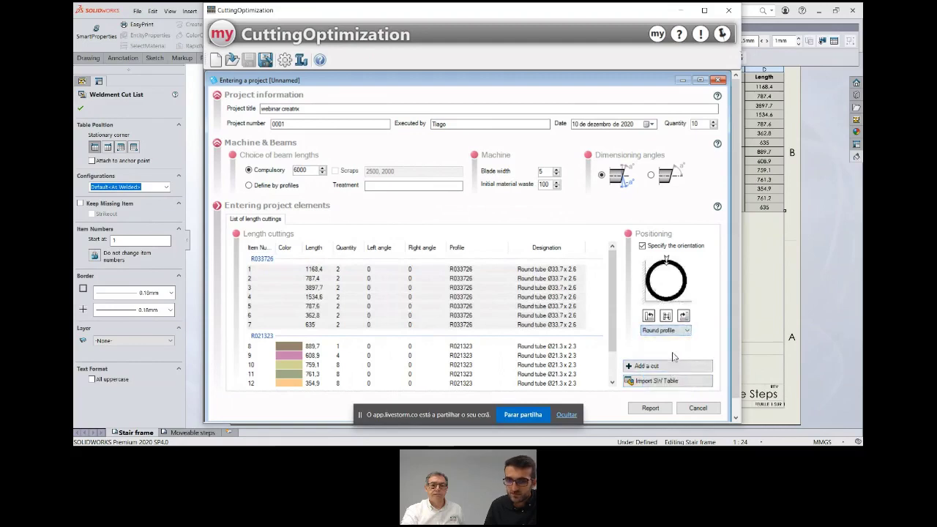
pyautogui.scroll(-1, 611, 300)
pyautogui.moveTo(612, 304); pyautogui.dragTo(612, 343)
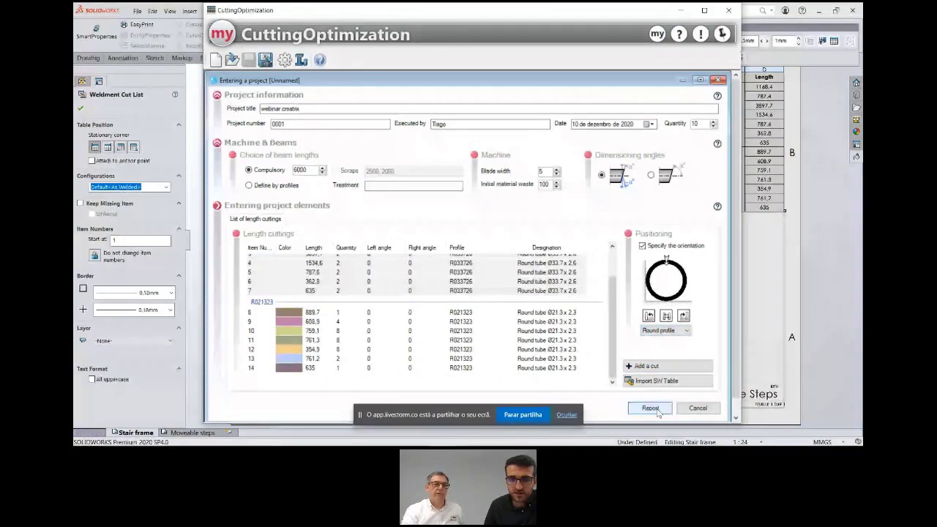
# Generate the cutting report and scroll through it to the page 4 Supply Sheet
pyautogui.click(651, 408)
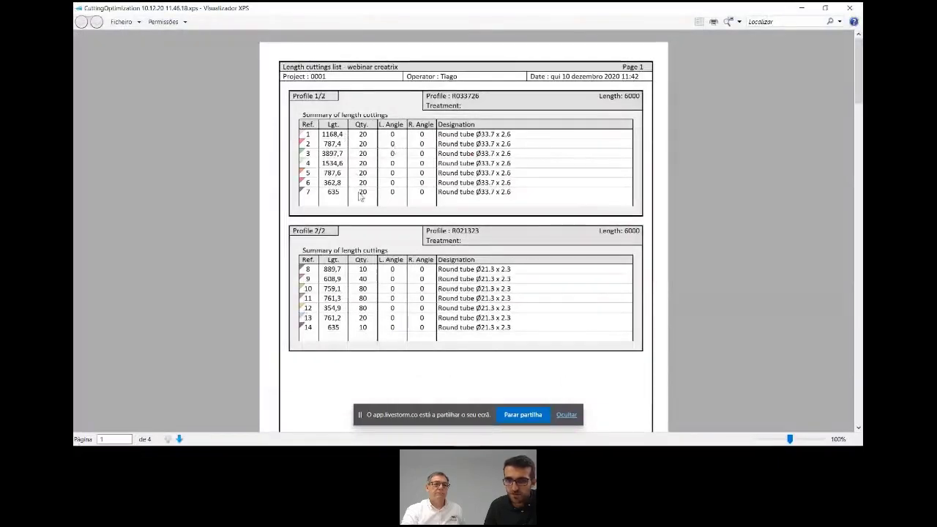
pyautogui.scroll(-3, 459, 190)
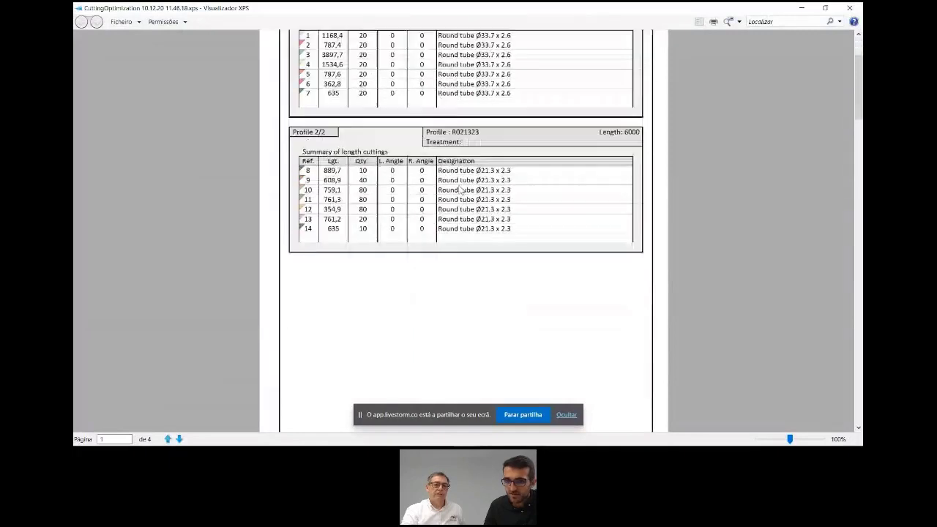
pyautogui.scroll(-5, 457, 183)
pyautogui.scroll(-5, 454, 178)
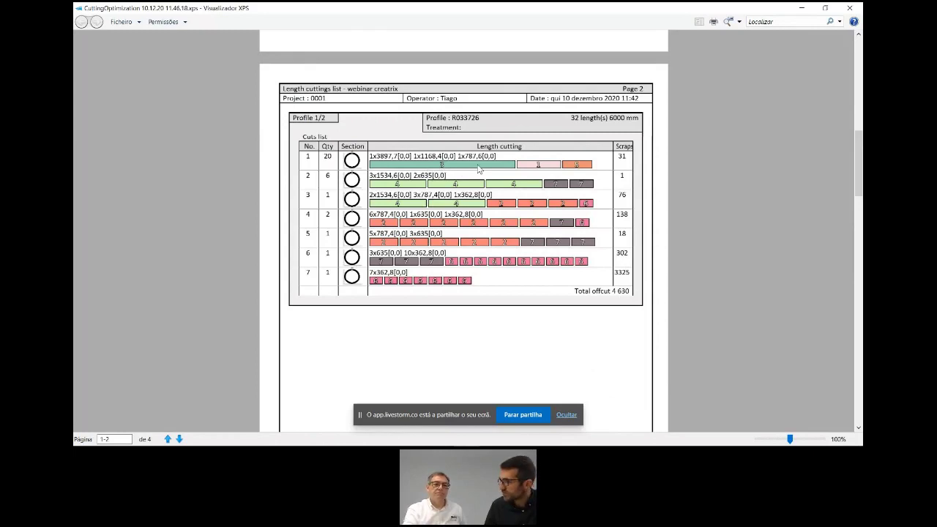
pyautogui.scroll(-3, 472, 181)
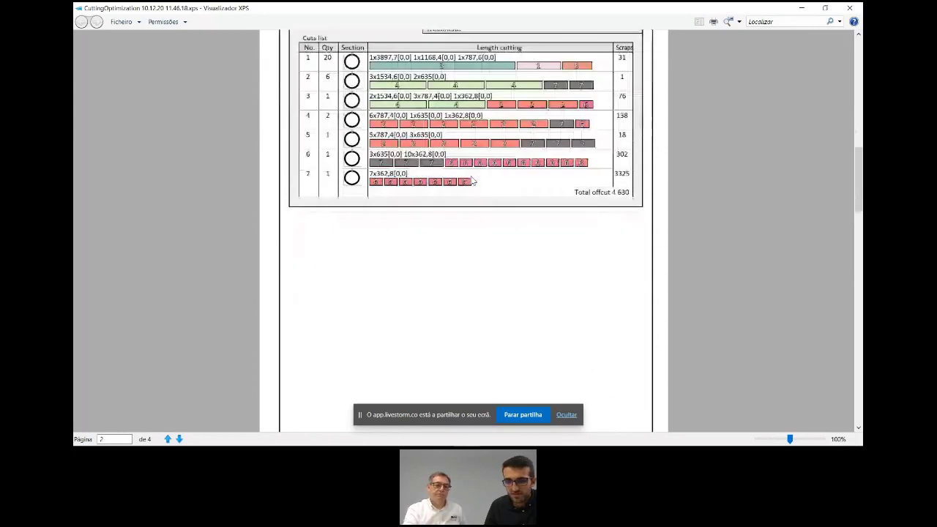
pyautogui.scroll(-10, 472, 180)
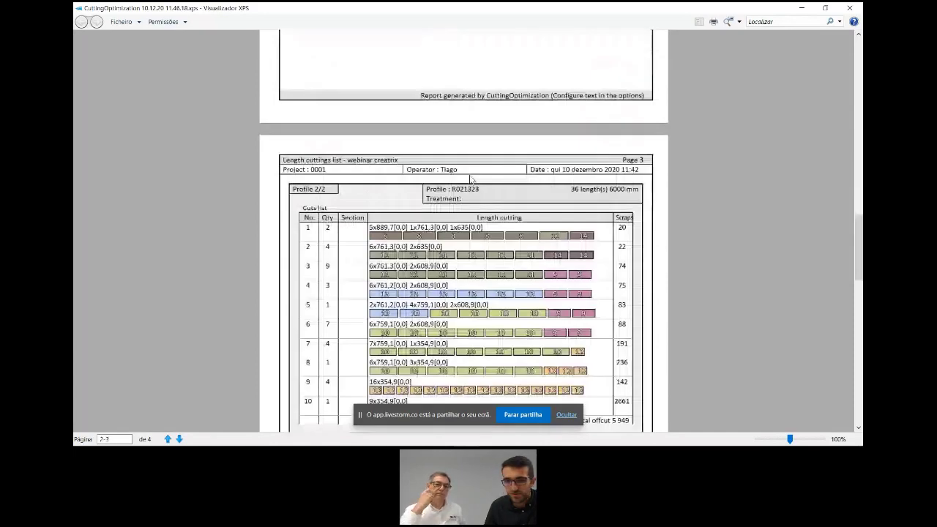
pyautogui.scroll(7, 427, 139)
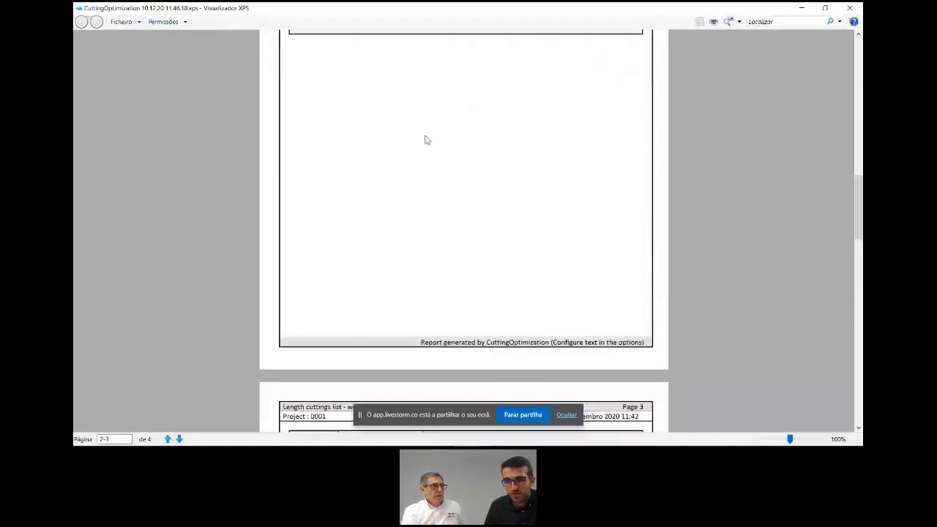
pyautogui.scroll(5, 427, 140)
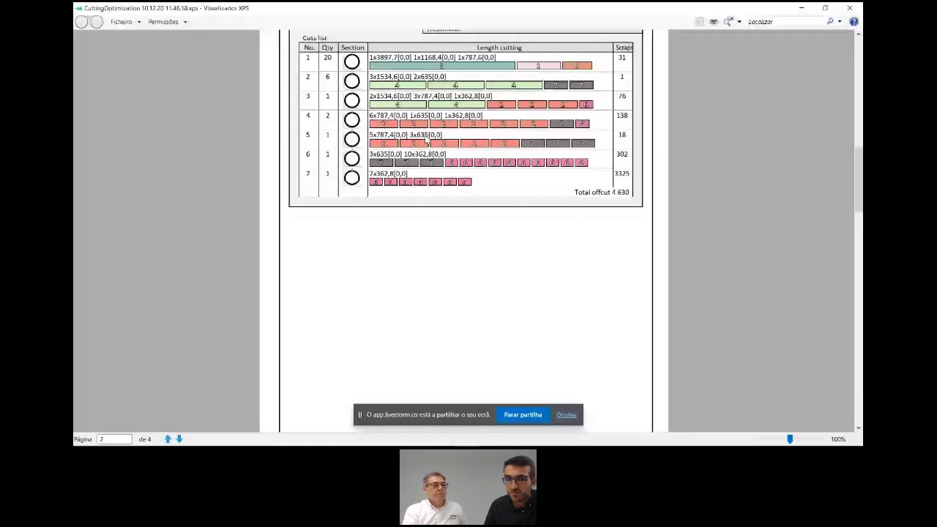
pyautogui.scroll(1, 426, 139)
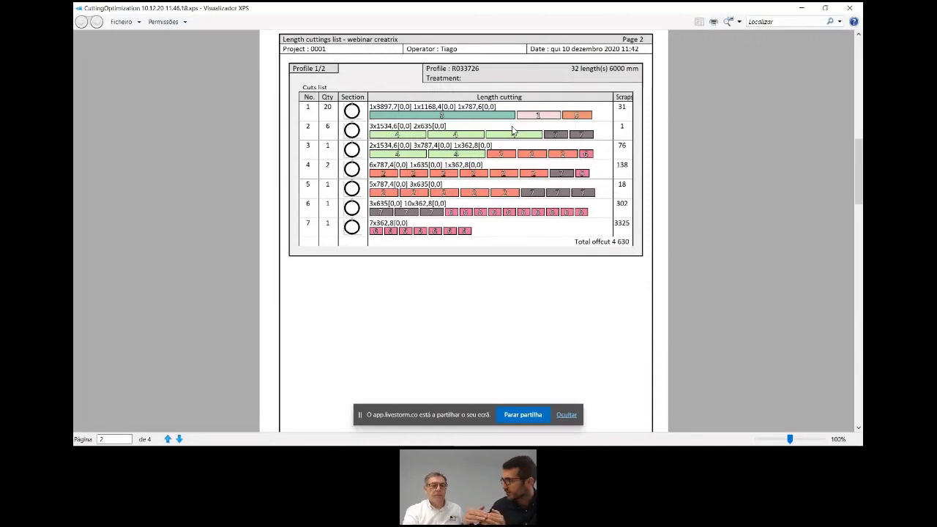
pyautogui.scroll(-1, 518, 180)
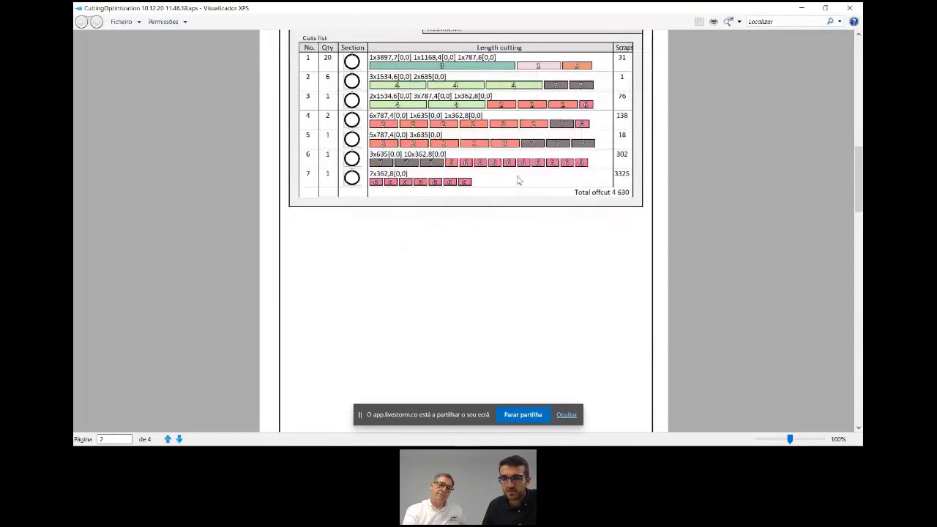
pyautogui.scroll(-10, 518, 180)
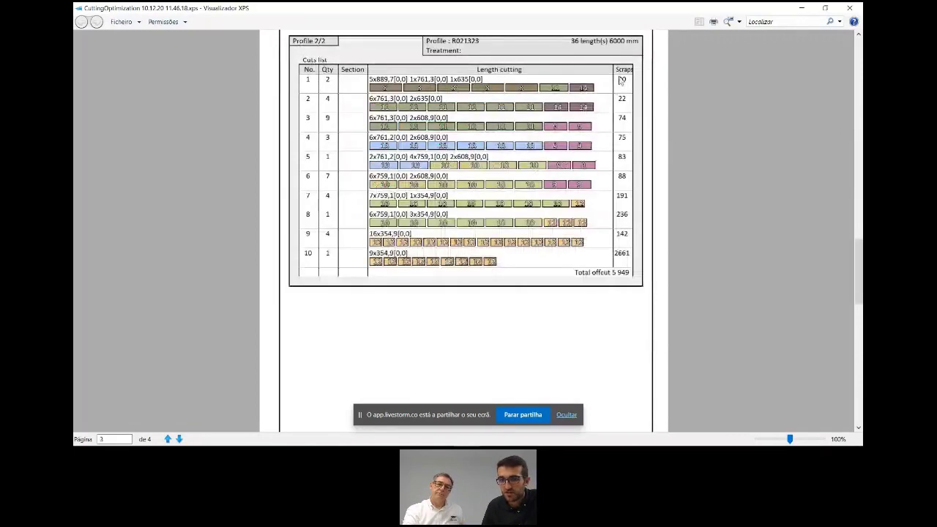
pyautogui.scroll(-3, 620, 80)
pyautogui.scroll(-4, 627, 239)
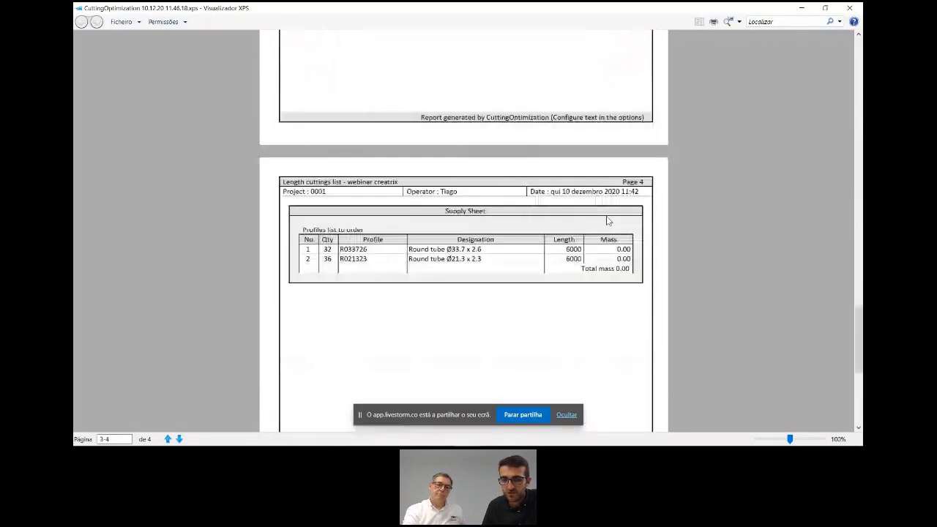
pyautogui.scroll(-1, 607, 221)
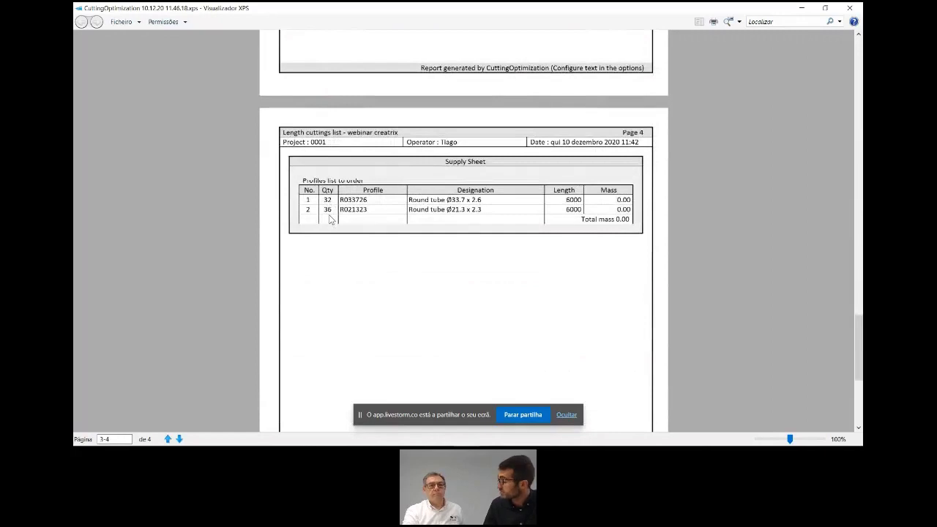
# Scroll through the page 2 length cuttings list, then close the XPS cutting report
pyautogui.click(858, 8)
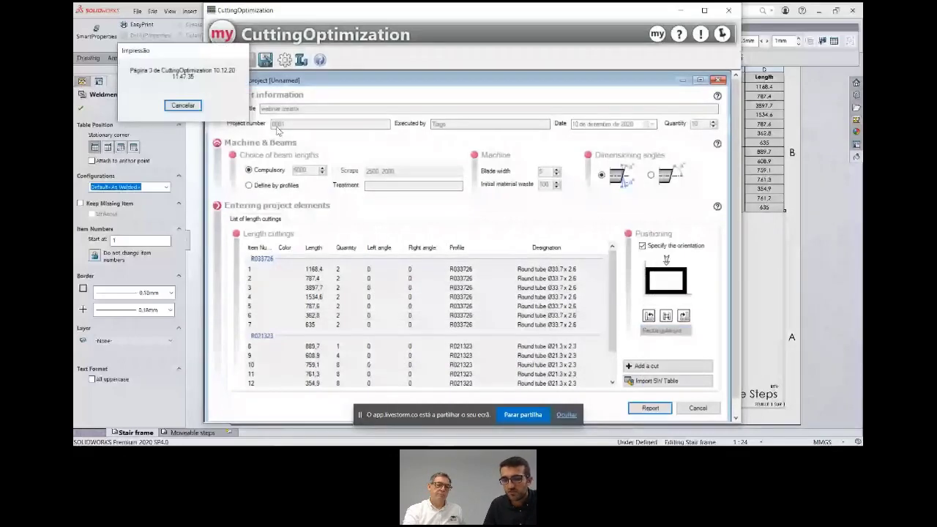
pyautogui.scroll(-1, 351, 203)
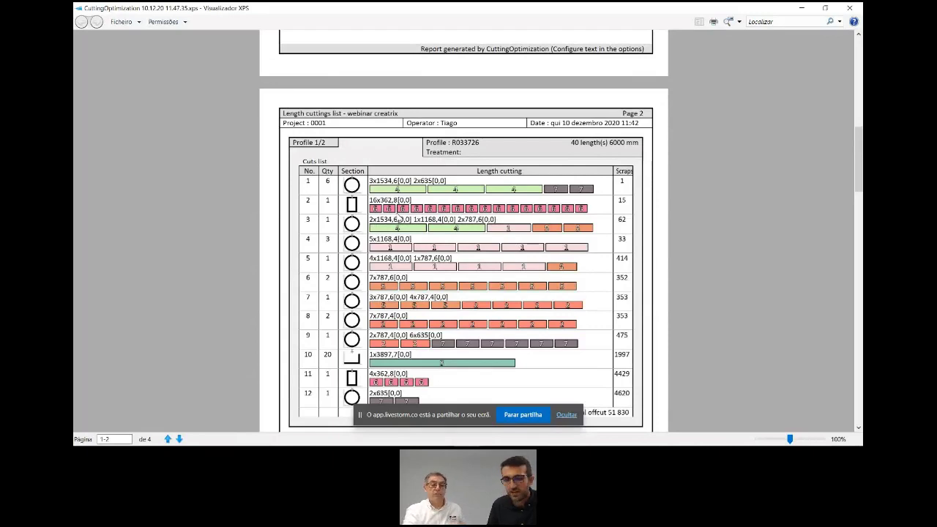
pyautogui.scroll(-1, 458, 126)
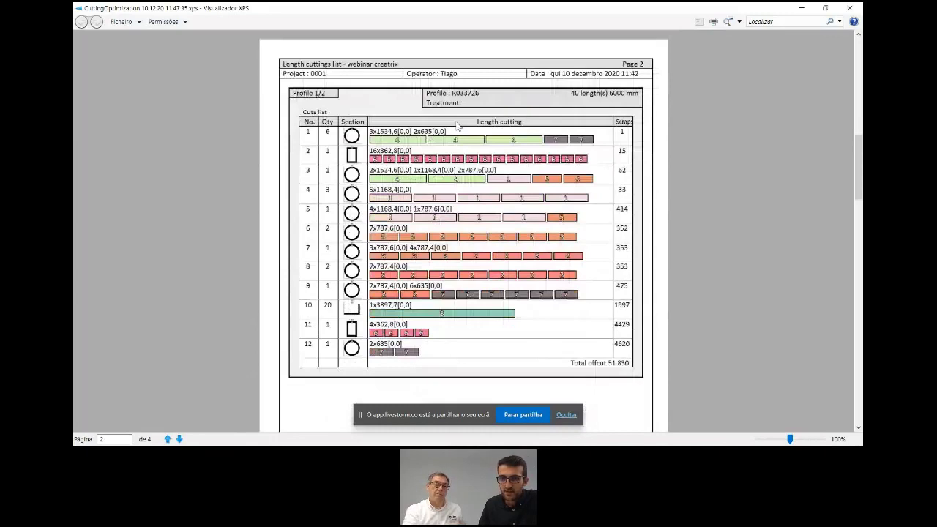
pyautogui.scroll(-2, 458, 126)
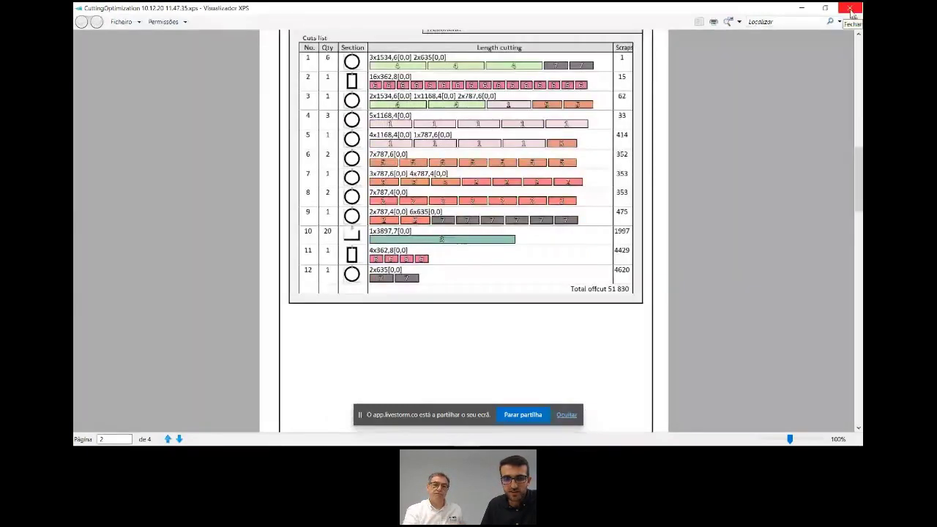
pyautogui.click(852, 13)
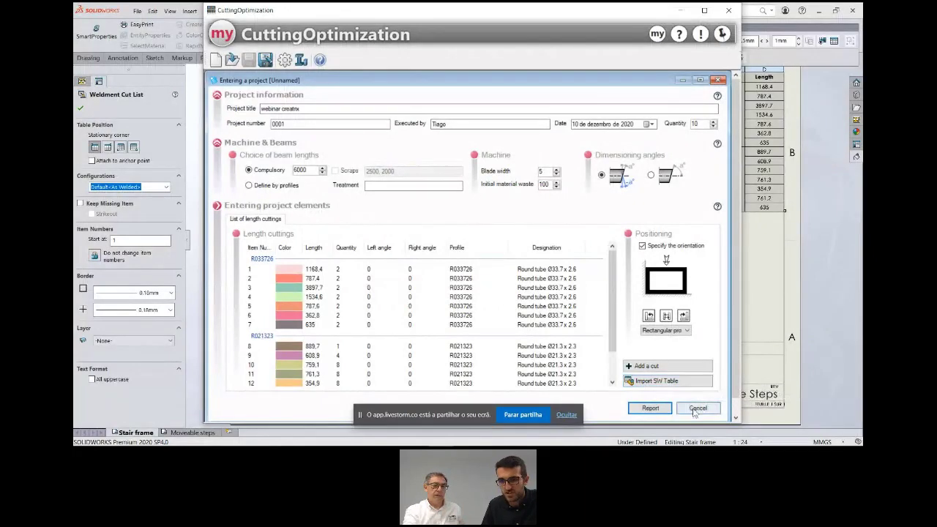
# Close CuttingOptimization, answering Não to discard the unsaved cutting project
pyautogui.click(732, 12)
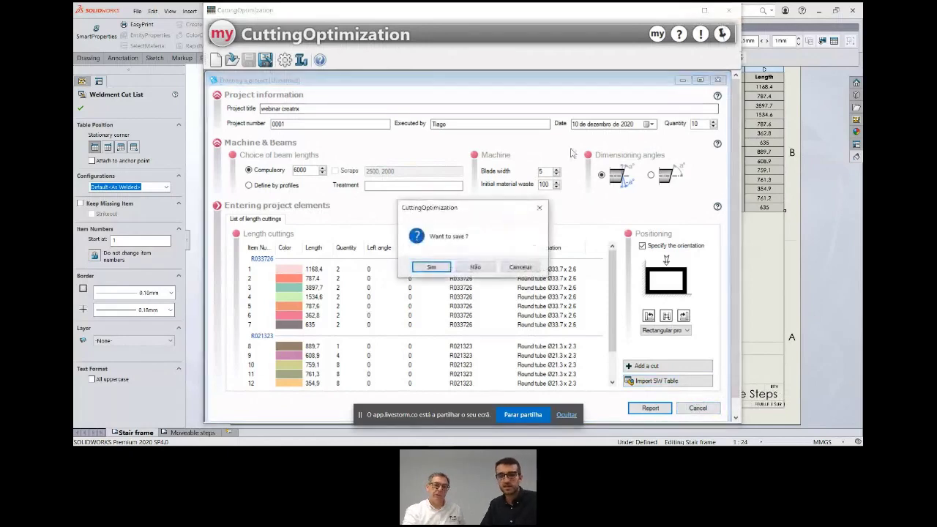
pyautogui.click(484, 266)
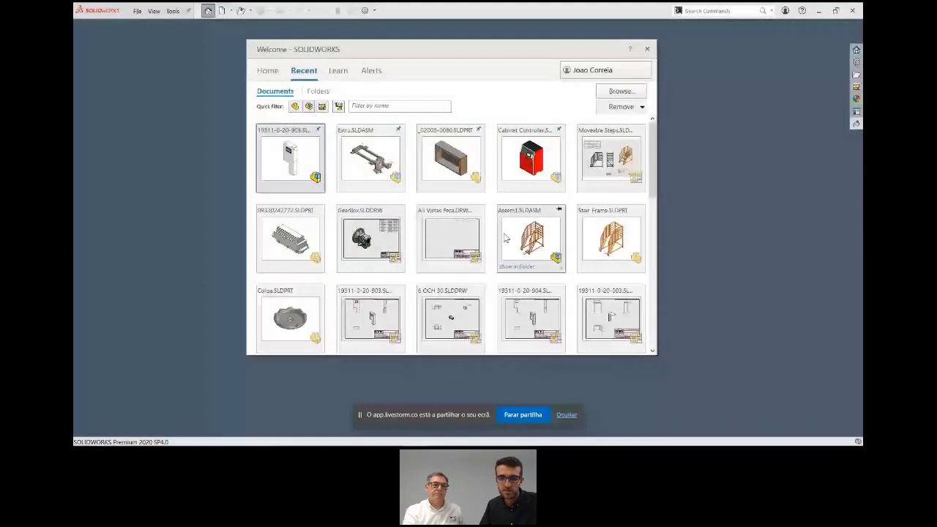
pyautogui.moveTo(532, 236)
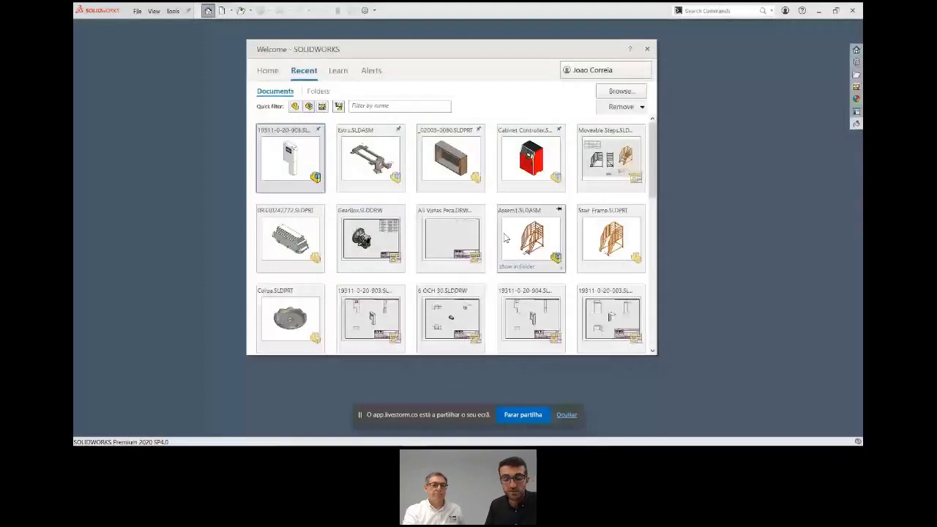
# Open GearBox.SLDDRW from the Welcome dialog's recent documents
pyautogui.doubleClick(370, 236)
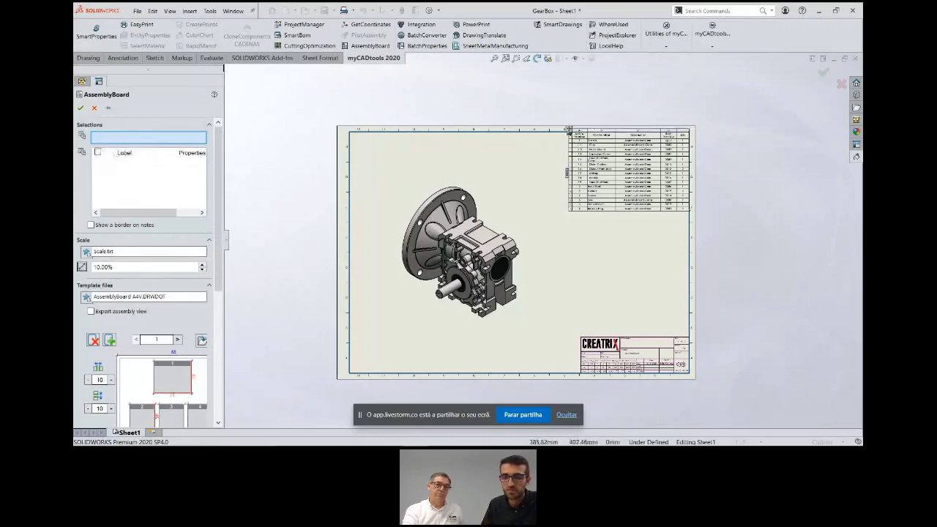
# Use BOM Table<1> for labels, renamed Part, Desc and Qtd, excluding Item Number
pyautogui.click(568, 129)
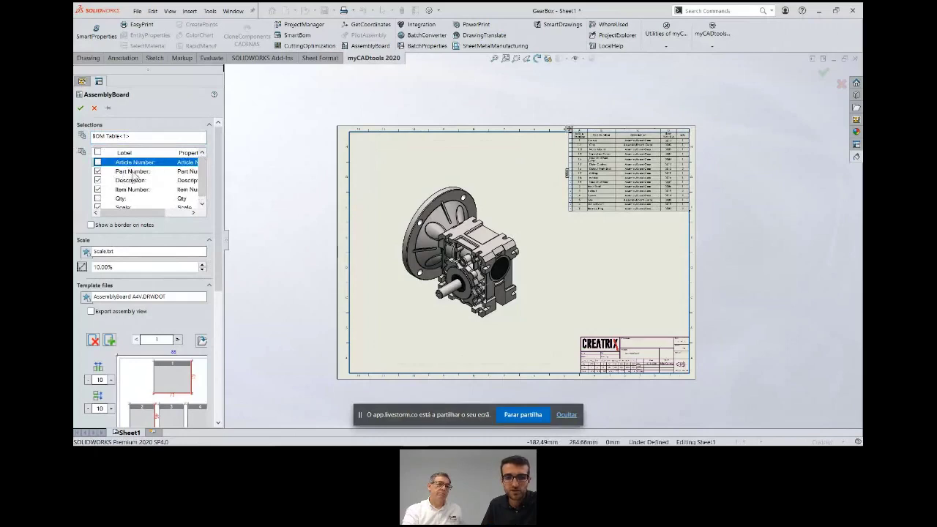
pyautogui.doubleClick(131, 172)
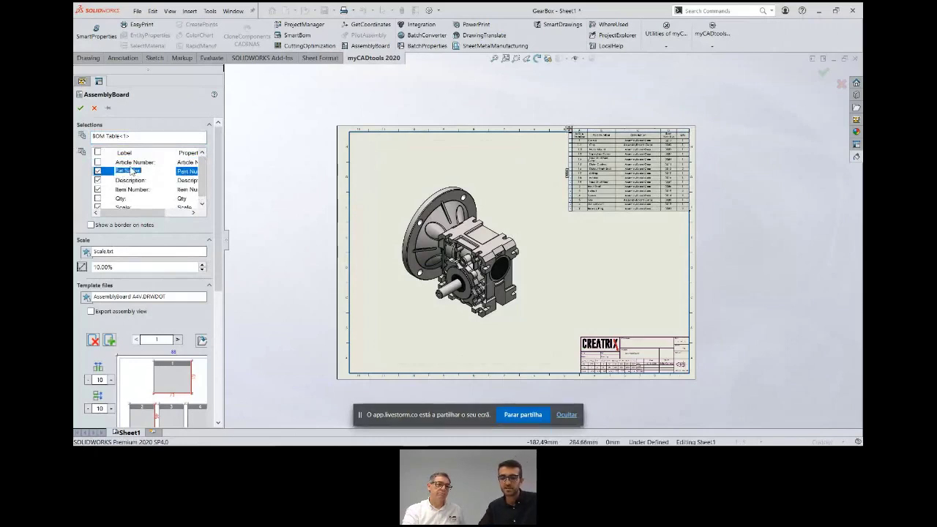
pyautogui.write('Fil')
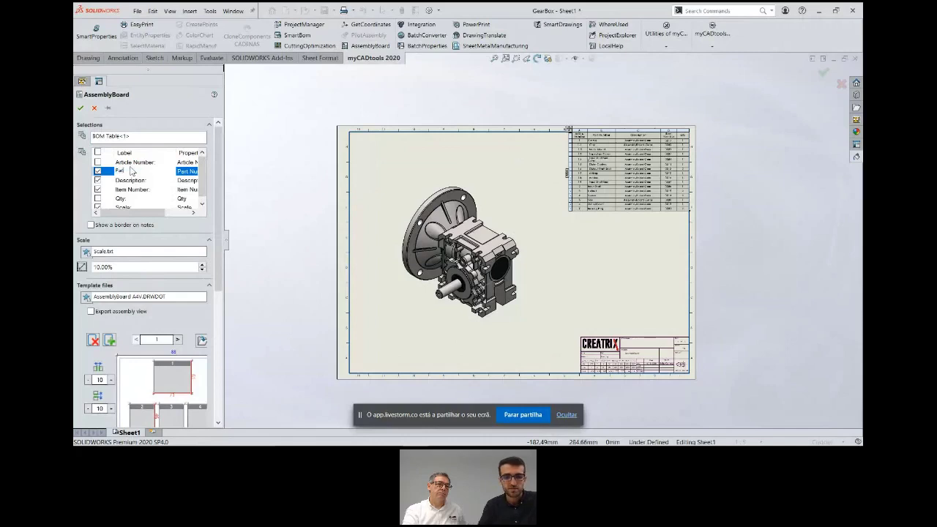
pyautogui.write('t')
pyautogui.doubleClick(139, 180)
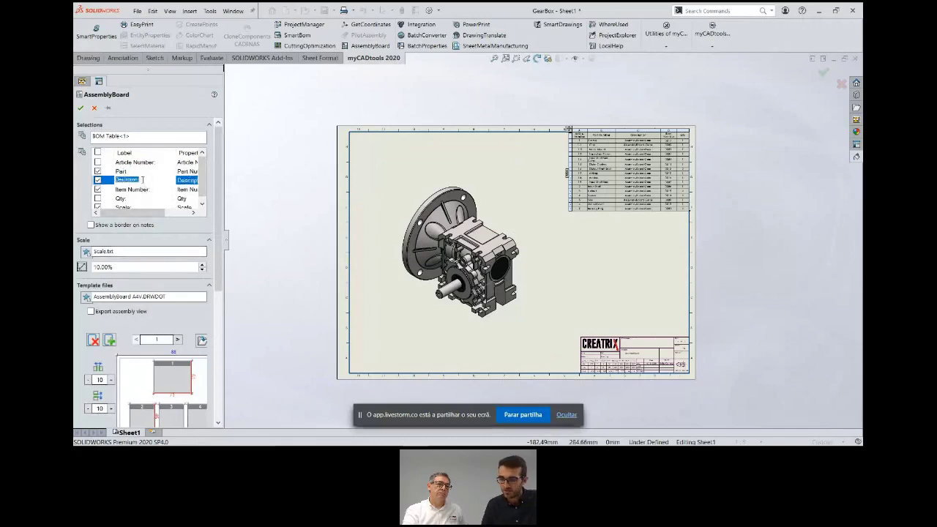
pyautogui.write('de')
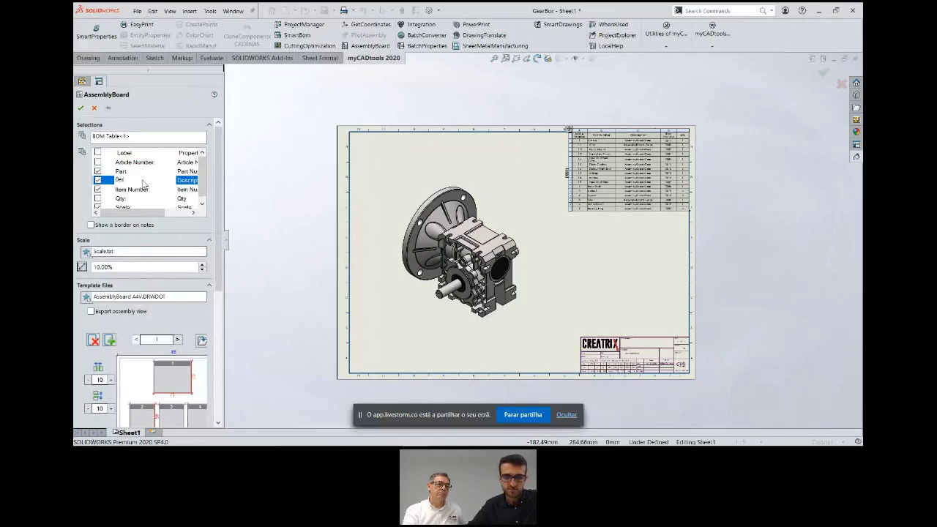
pyautogui.write('c')
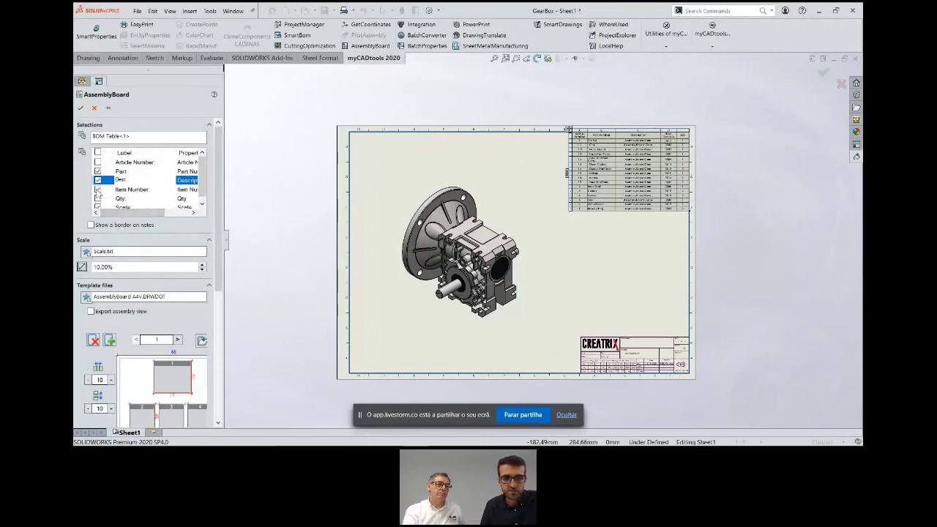
pyautogui.click(98, 189)
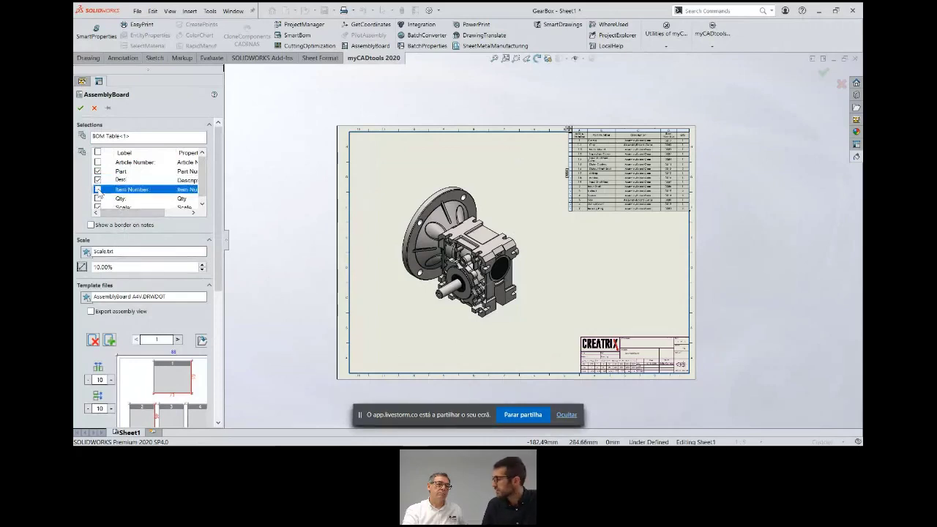
pyautogui.scroll(-1, 142, 200)
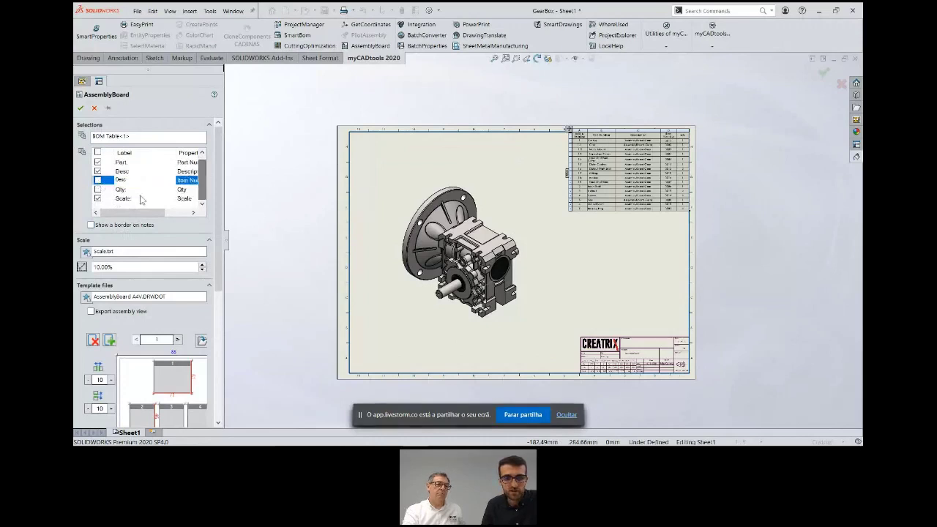
pyautogui.click(121, 189)
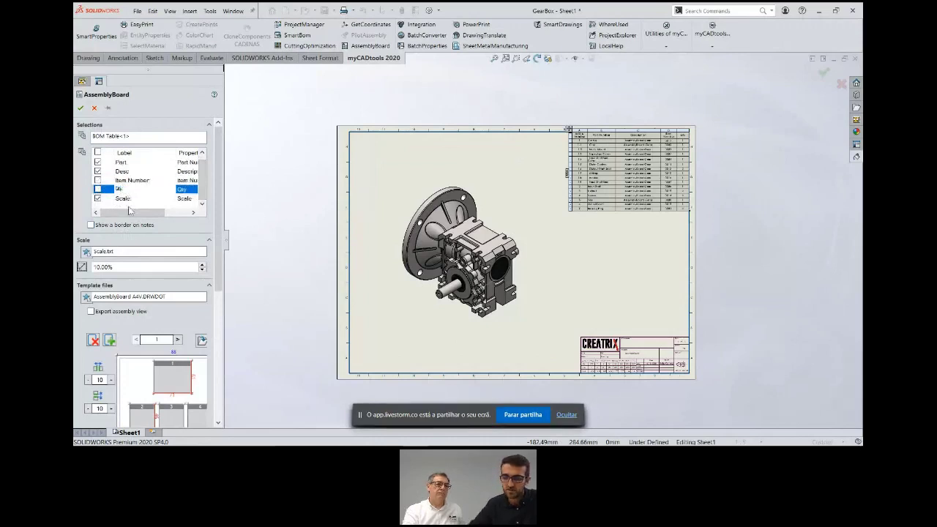
pyautogui.write('d')
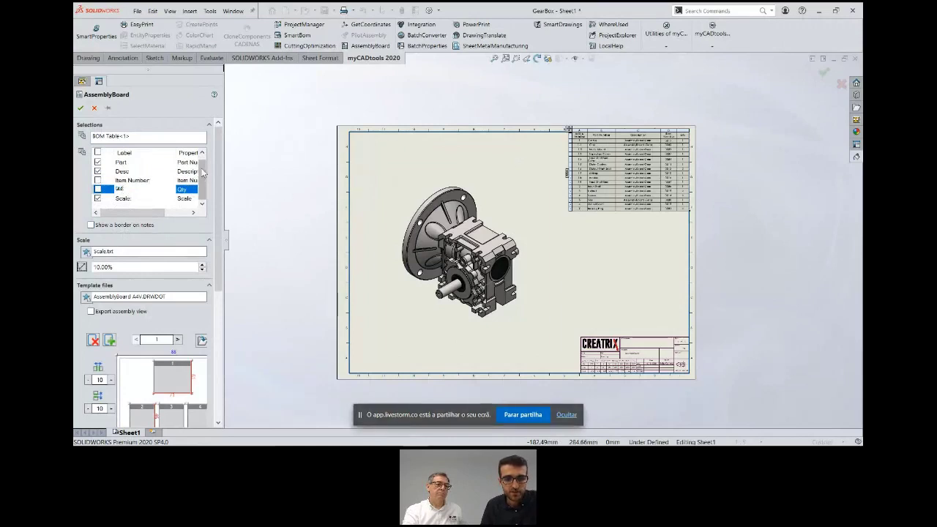
# Select the 10.00% scale value and widen the AssemblyBoard PropertyManager
pyautogui.scroll(-2, 221, 260)
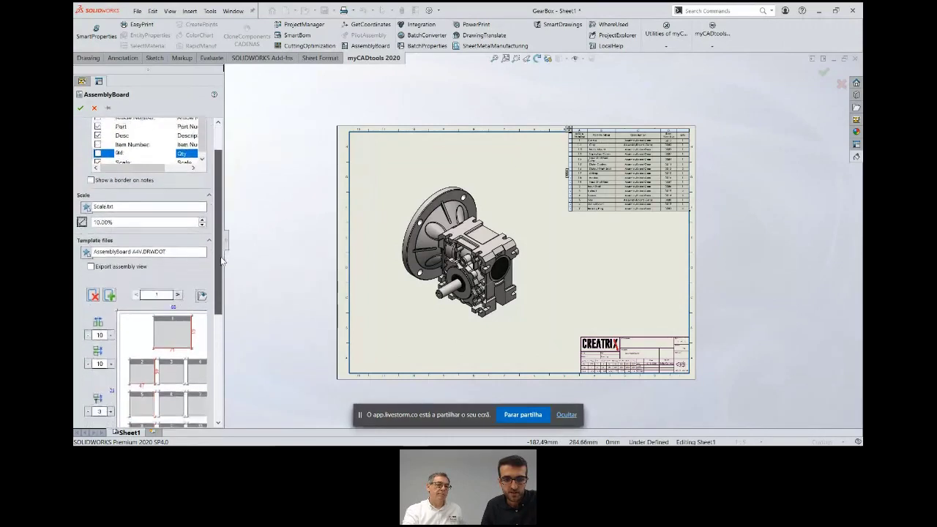
pyautogui.scroll(-1, 222, 260)
pyautogui.doubleClick(101, 211)
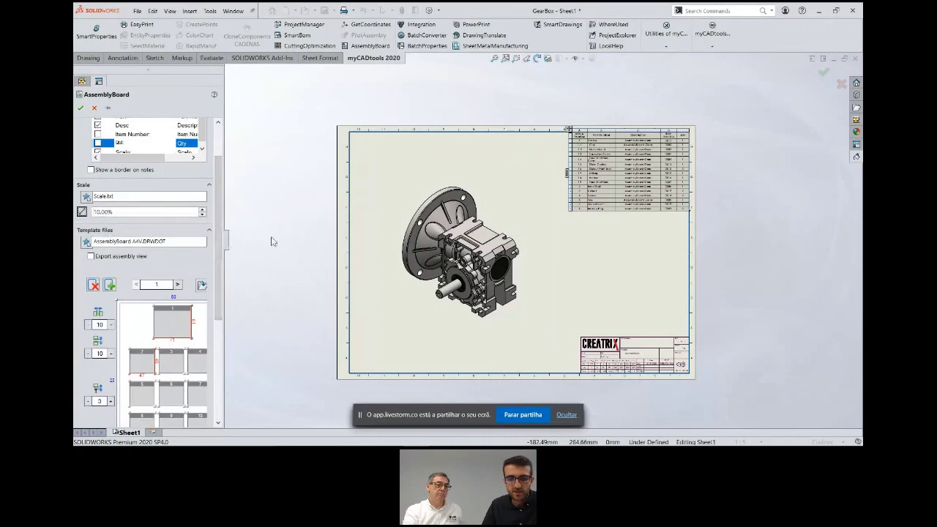
pyautogui.moveTo(225, 246)
pyautogui.mouseDown()
pyautogui.moveTo(256, 246)
pyautogui.moveTo(256, 291)
pyautogui.mouseUp()
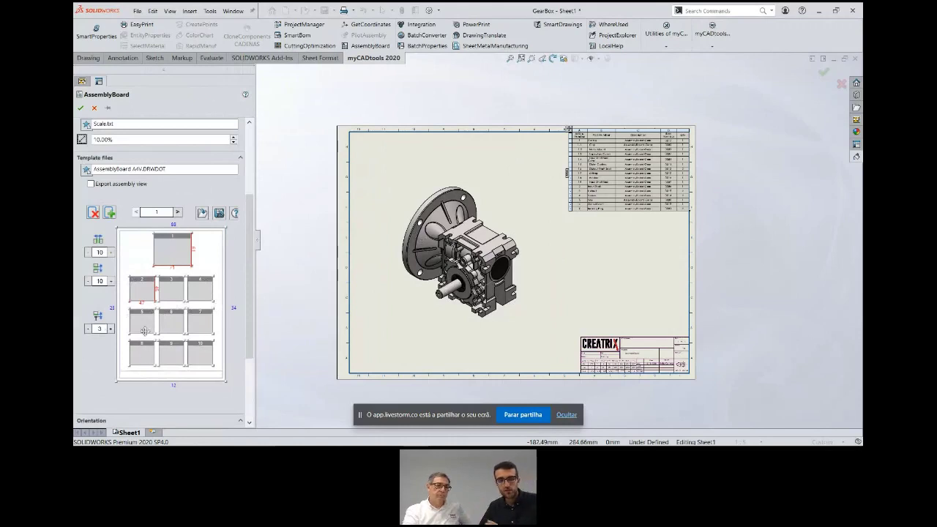
# Replace view 1 with a single large view block at the top of page 1
pyautogui.click(162, 242)
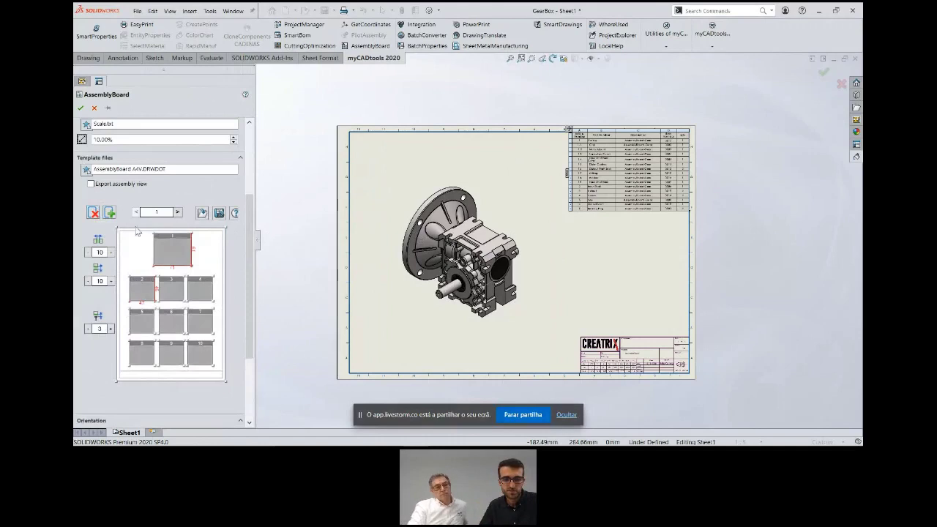
pyautogui.click(93, 213)
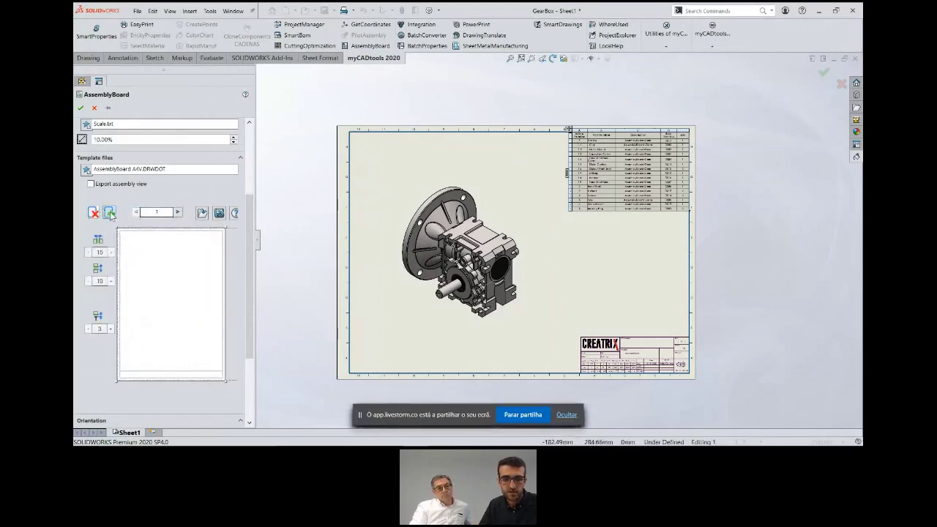
pyautogui.click(110, 213)
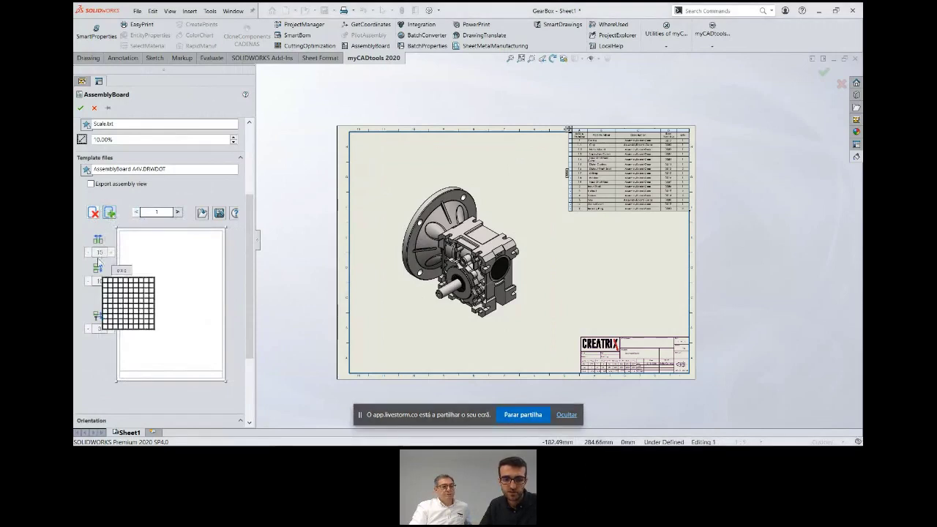
pyautogui.click(106, 283)
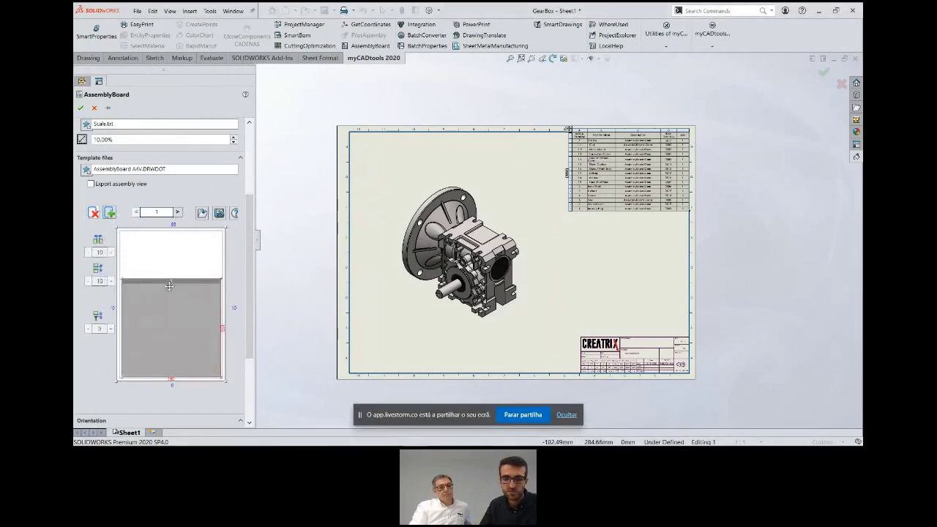
pyautogui.moveTo(221, 277)
pyautogui.mouseDown()
pyautogui.moveTo(157, 344)
pyautogui.moveTo(170, 258)
pyautogui.mouseUp()
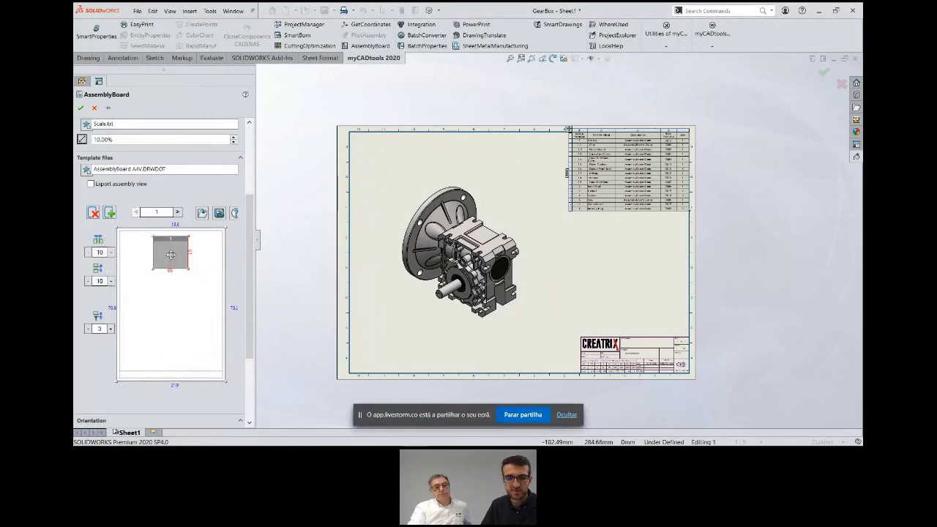
pyautogui.moveTo(171, 254); pyautogui.dragTo(172, 252)
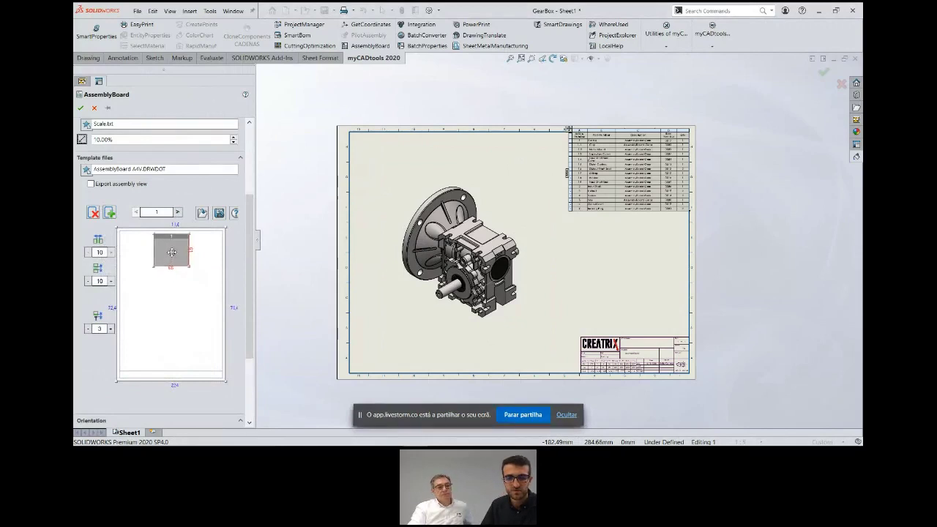
# Add a 3×3 grid of part views below it, enlarged with tighter spacing
pyautogui.click(109, 213)
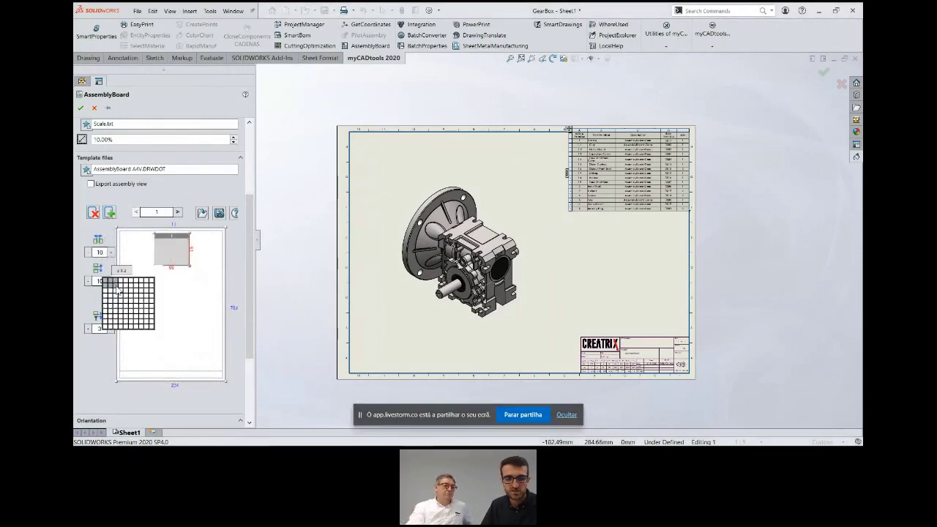
pyautogui.click(113, 295)
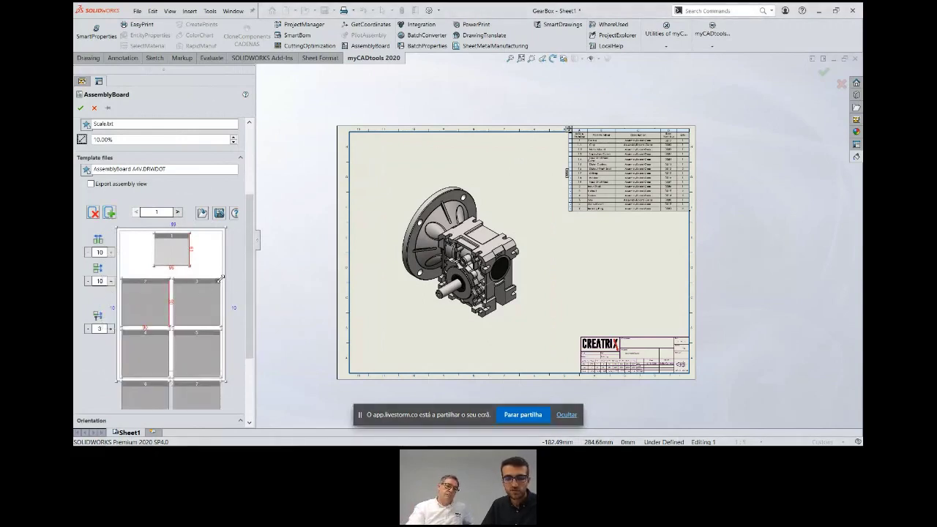
pyautogui.moveTo(220, 280); pyautogui.dragTo(214, 284)
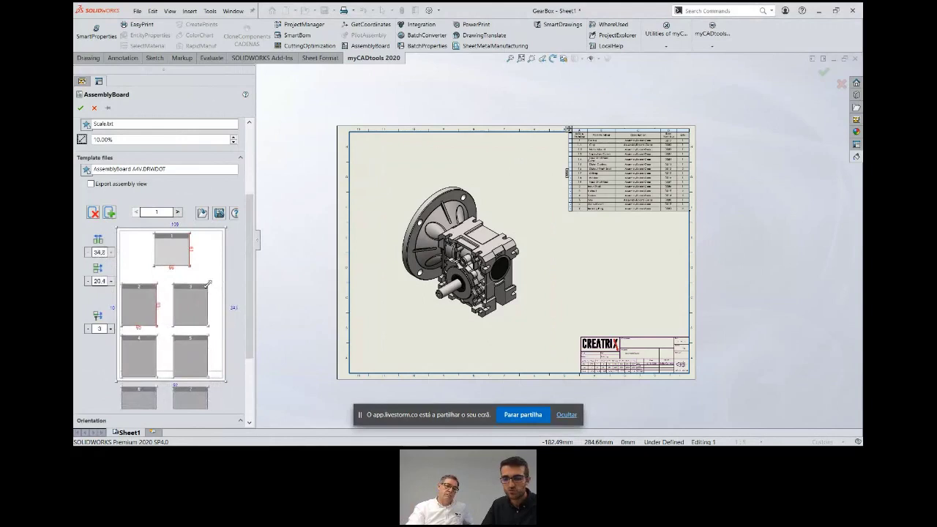
pyautogui.moveTo(213, 284)
pyautogui.mouseDown()
pyautogui.moveTo(211, 296)
pyautogui.moveTo(208, 286)
pyautogui.mouseUp()
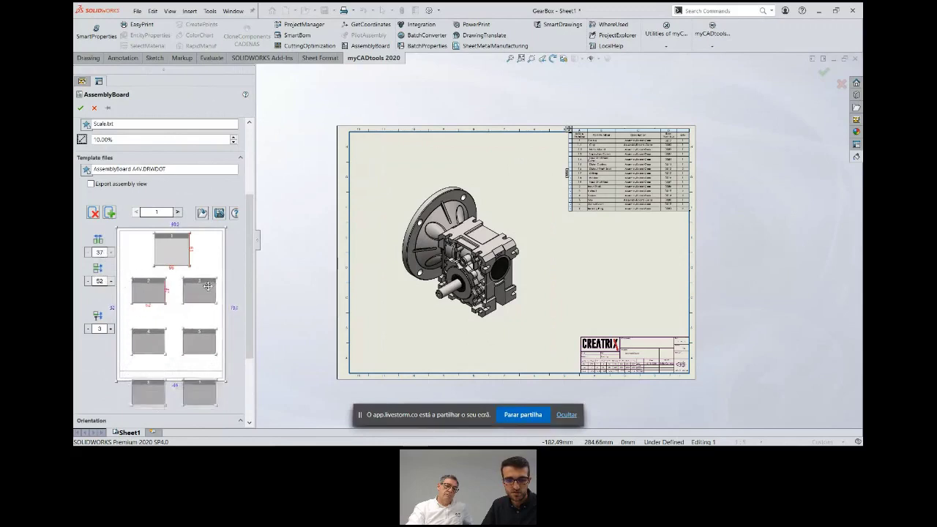
pyautogui.moveTo(213, 395); pyautogui.dragTo(214, 399)
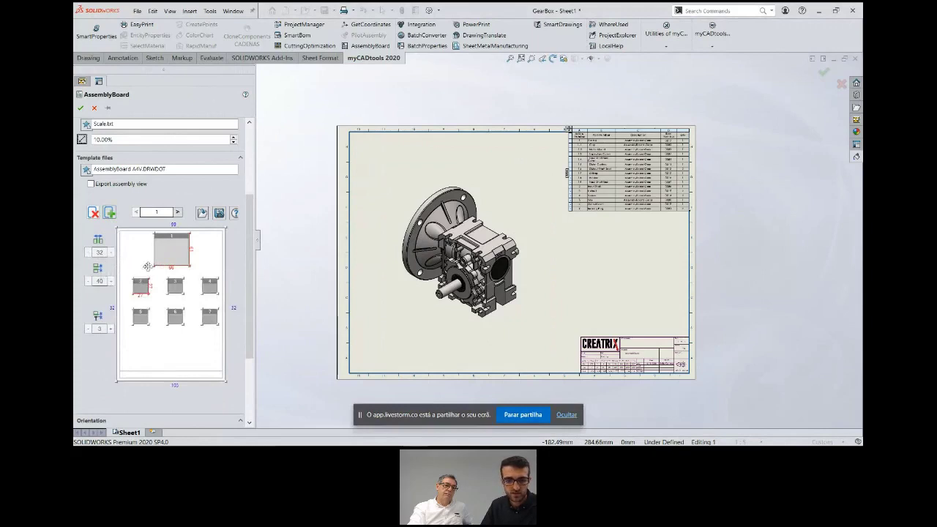
pyautogui.moveTo(100, 281)
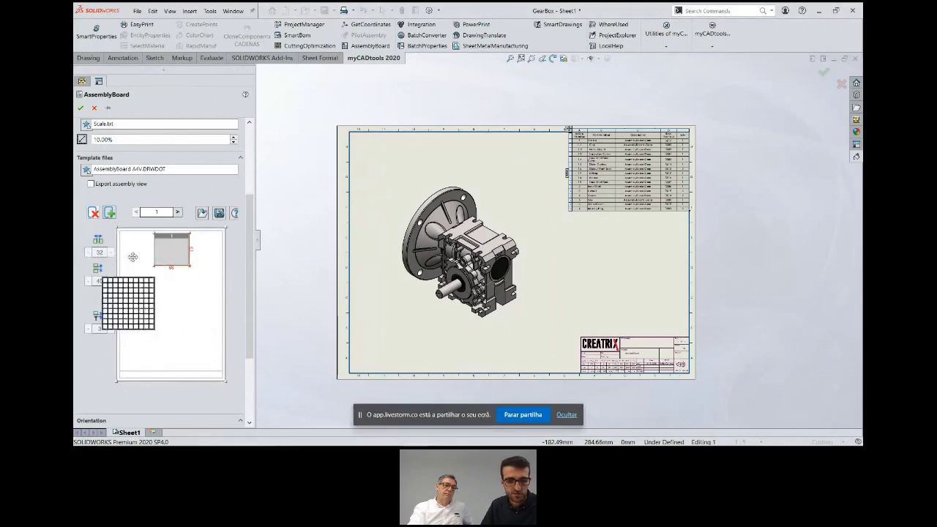
pyautogui.click(120, 296)
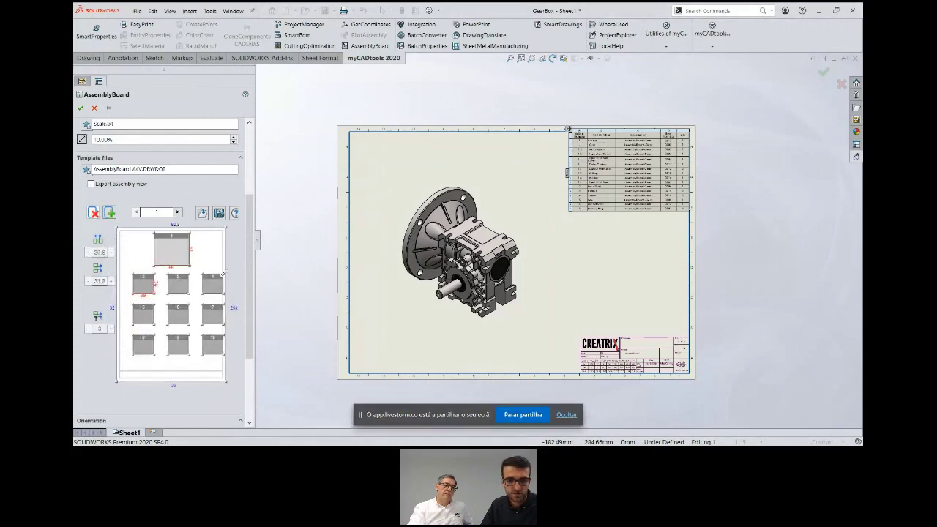
pyautogui.moveTo(218, 279); pyautogui.dragTo(194, 285)
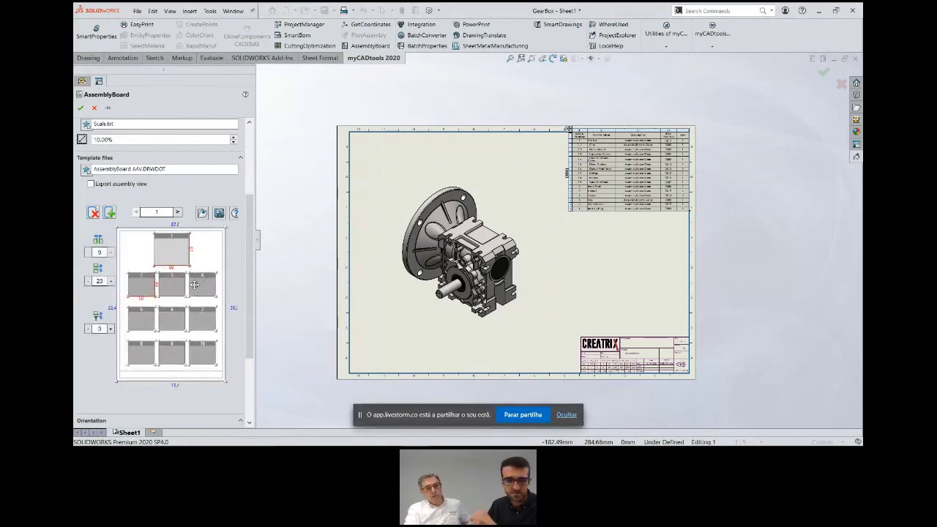
# Add page 2 with a 3×4 grid for views 11–22 and reduced row spacing
pyautogui.click(176, 212)
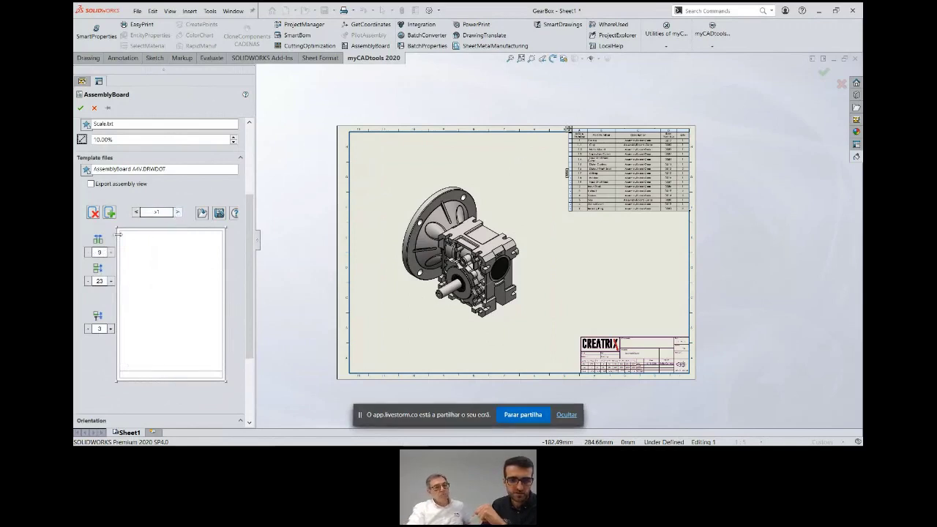
pyautogui.click(130, 296)
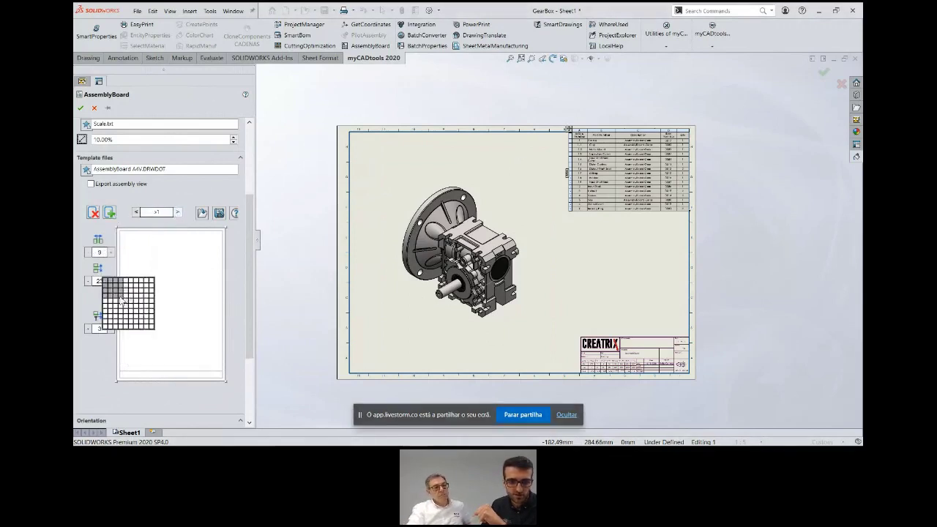
pyautogui.click(118, 296)
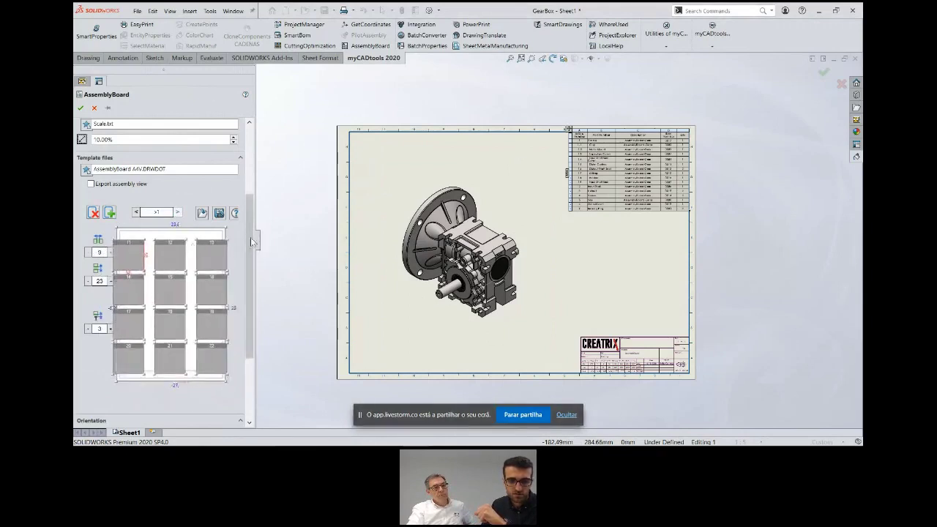
pyautogui.moveTo(228, 240); pyautogui.dragTo(205, 246)
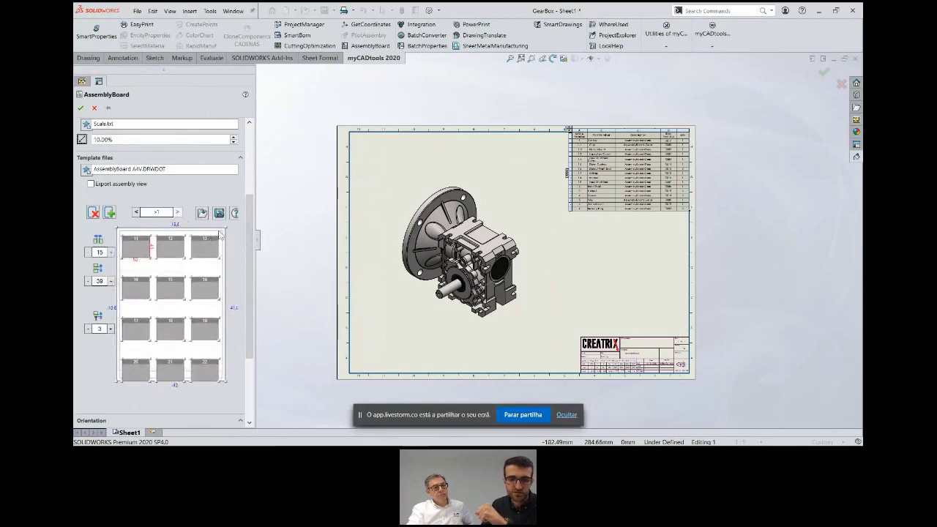
pyautogui.moveTo(220, 234); pyautogui.dragTo(214, 242)
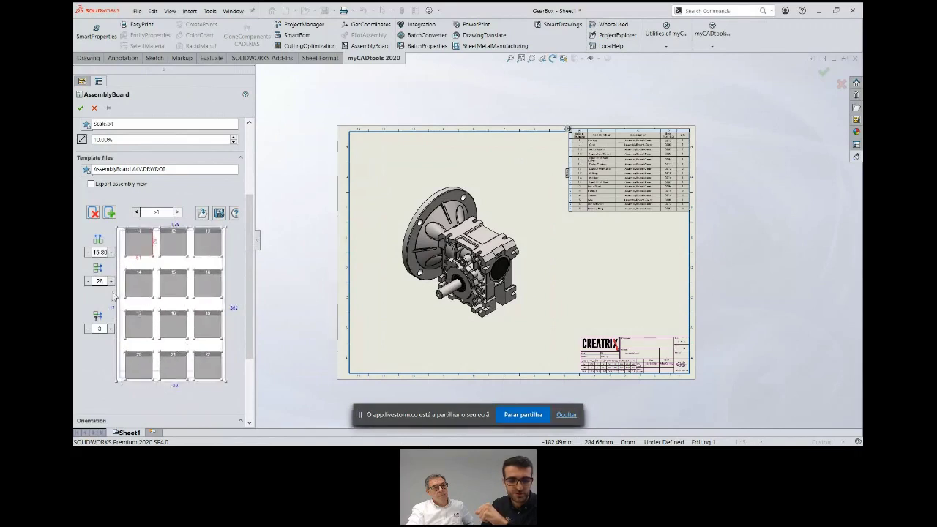
pyautogui.click(89, 281)
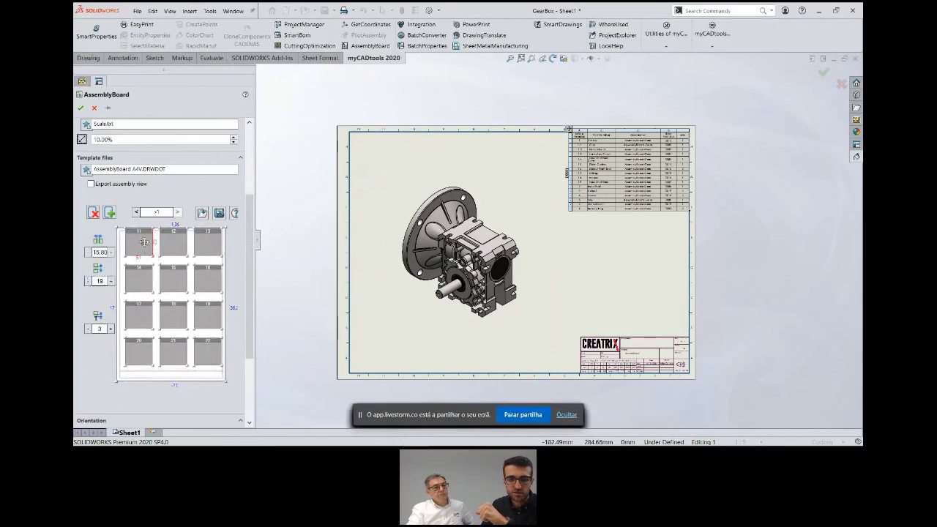
pyautogui.moveTo(145, 241); pyautogui.dragTo(144, 246)
pyautogui.click(89, 281)
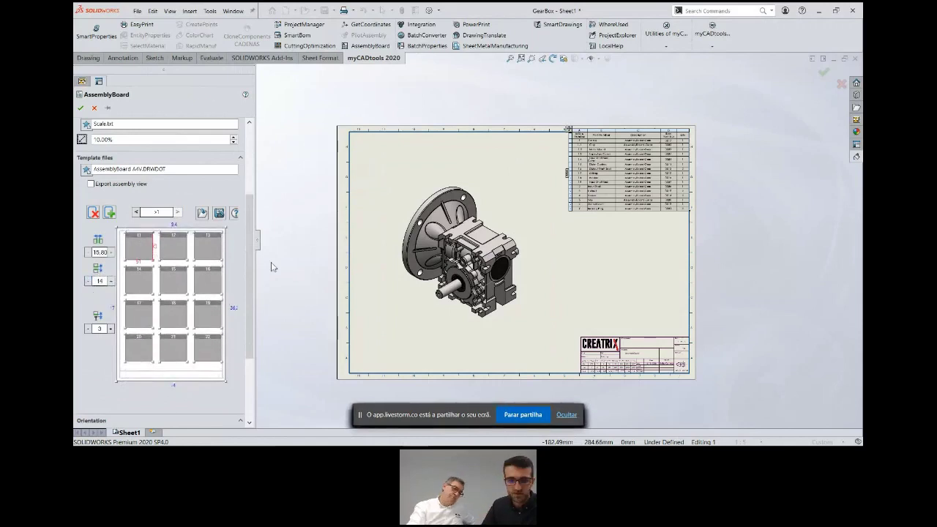
pyautogui.moveTo(206, 249); pyautogui.dragTo(204, 252)
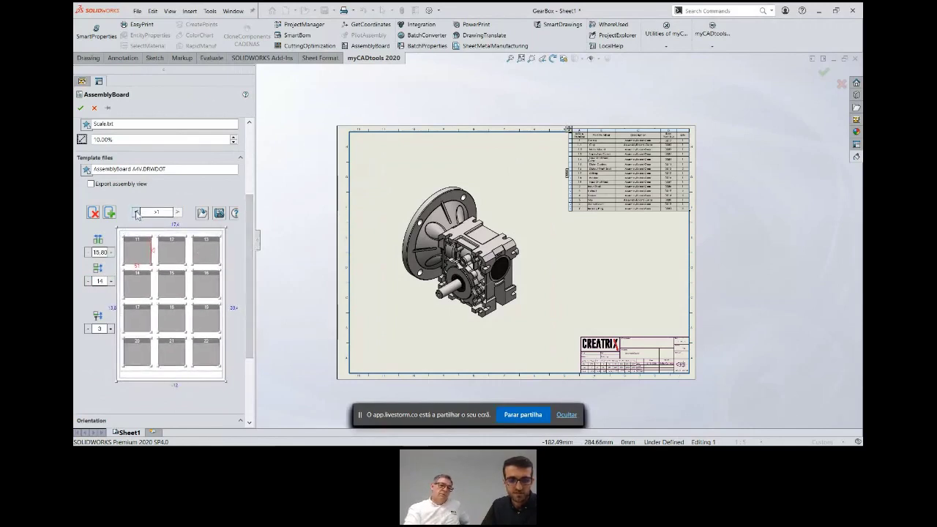
# Back on page 1, enable 'Orientation of the selected view' for each part
pyautogui.click(136, 212)
pyautogui.moveTo(254, 232); pyautogui.dragTo(260, 287)
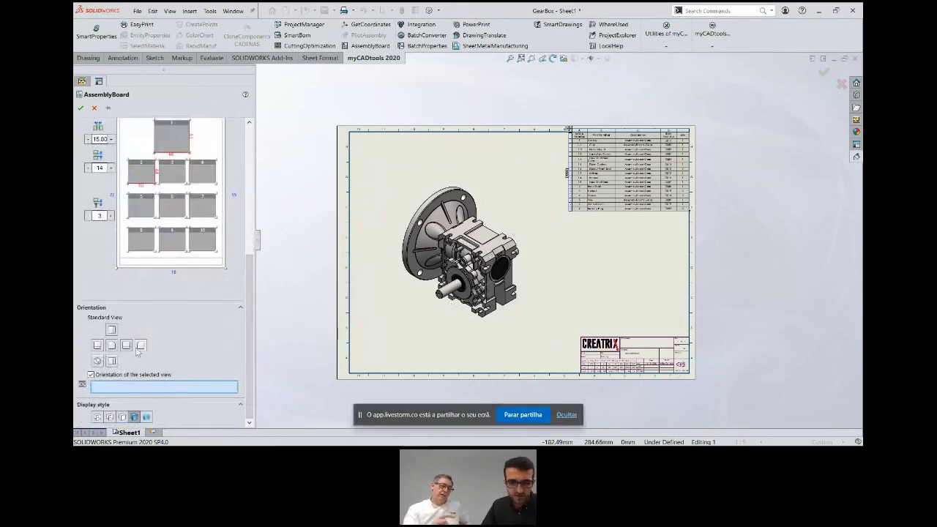
pyautogui.click(91, 374)
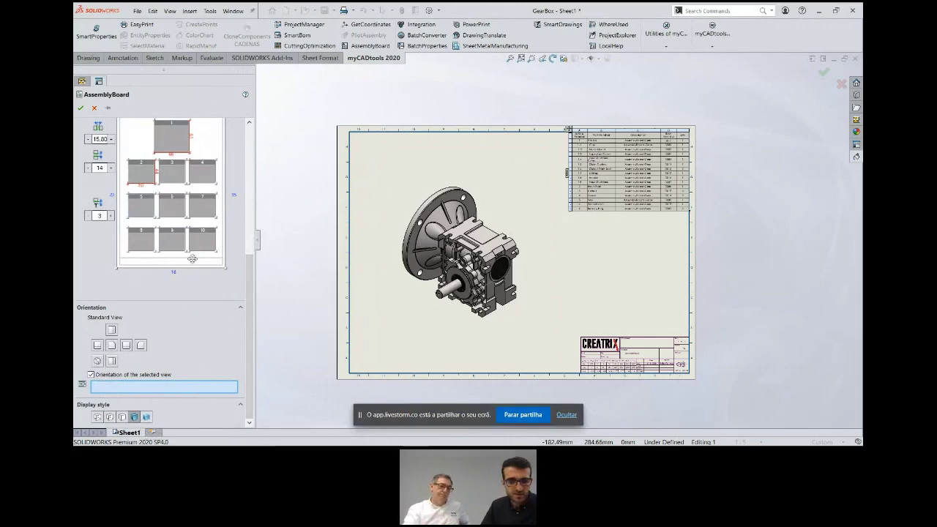
# Generate the Draw1 assembly board drawing and fit sheet 1 to the window
pyautogui.click(81, 108)
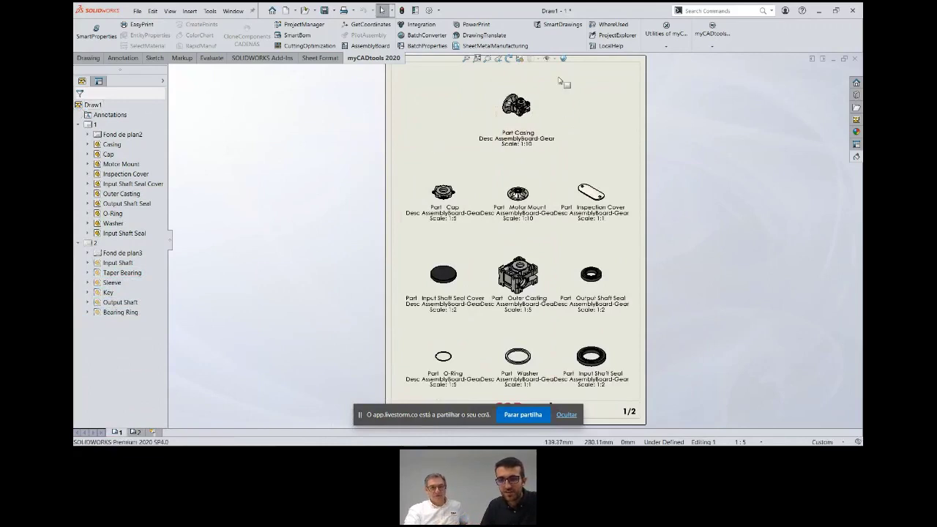
pyautogui.scroll(-3, 461, 220)
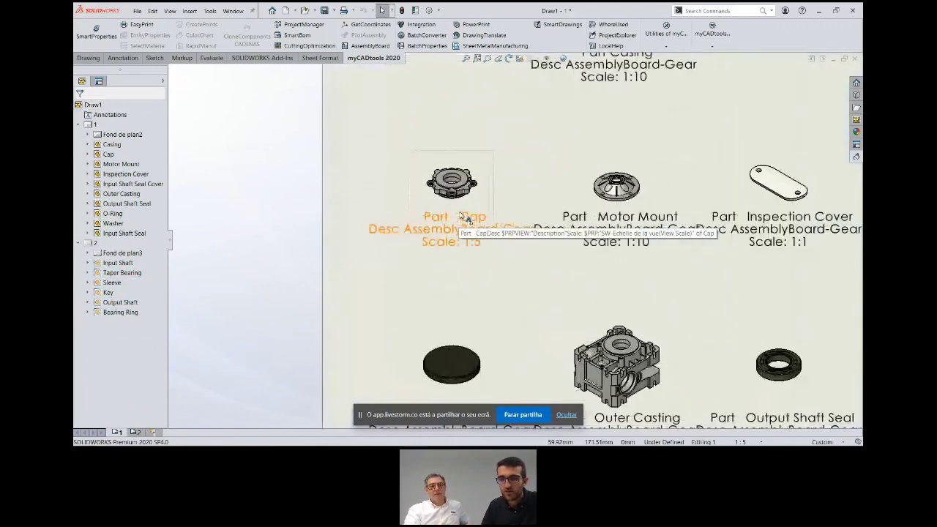
pyautogui.scroll(2, 615, 223)
pyautogui.press('f')
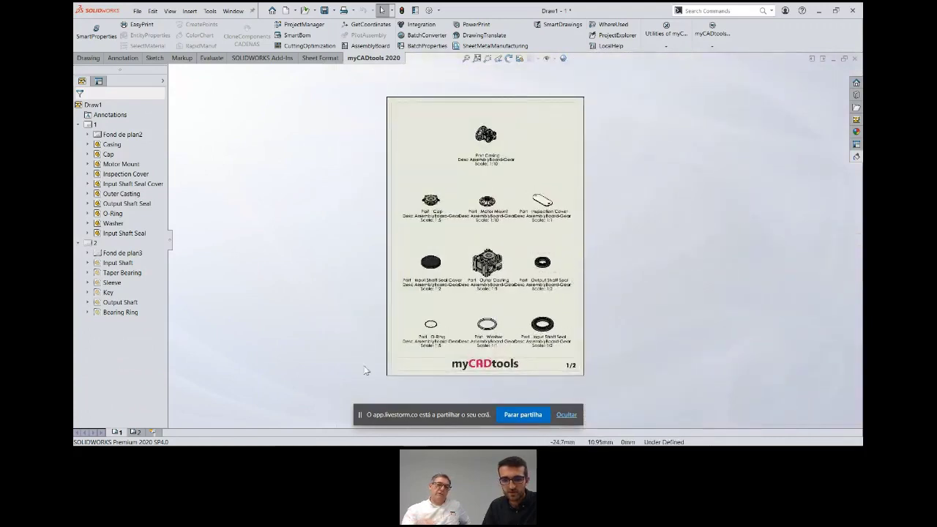
# Review sheets 2 and 1 of Draw1, then close the Draw1 window
pyautogui.click(135, 432)
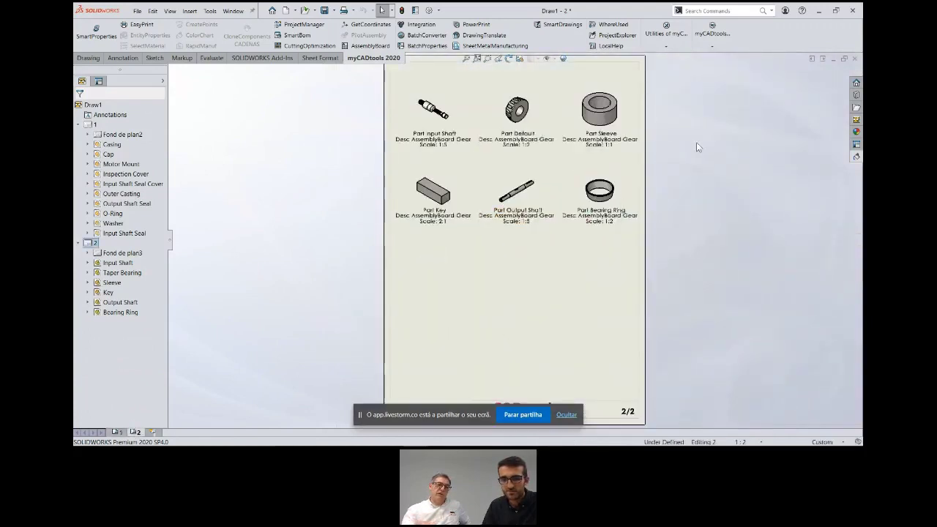
pyautogui.press('f')
pyautogui.click(116, 432)
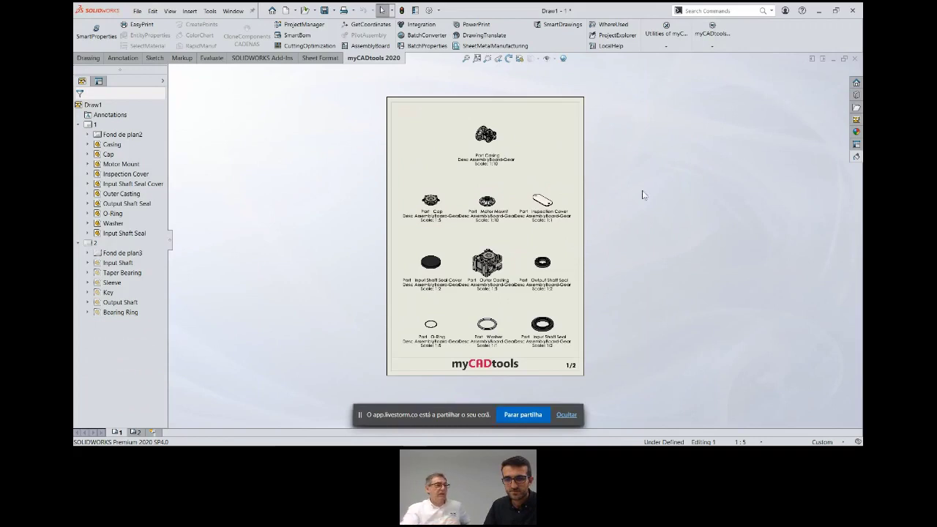
pyautogui.scroll(-2, 657, 199)
pyautogui.scroll(2, 518, 239)
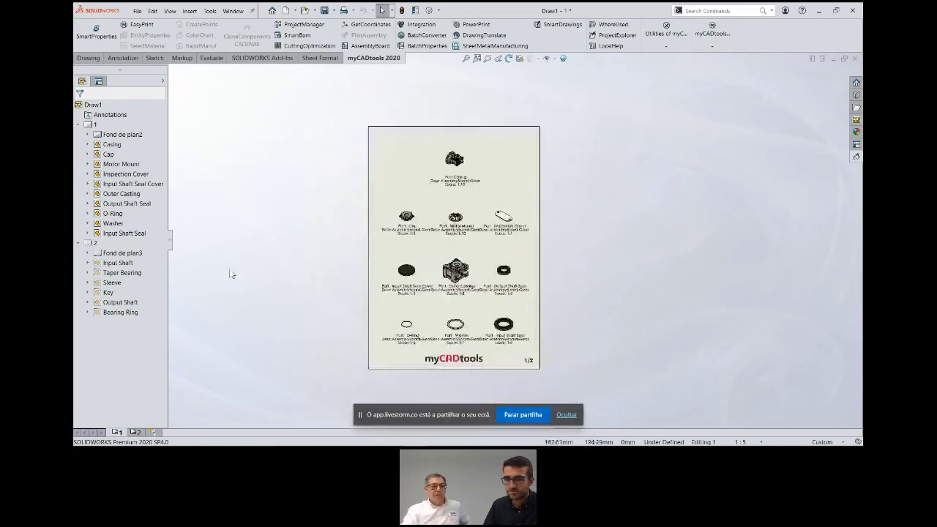
pyautogui.scroll(-1, 249, 267)
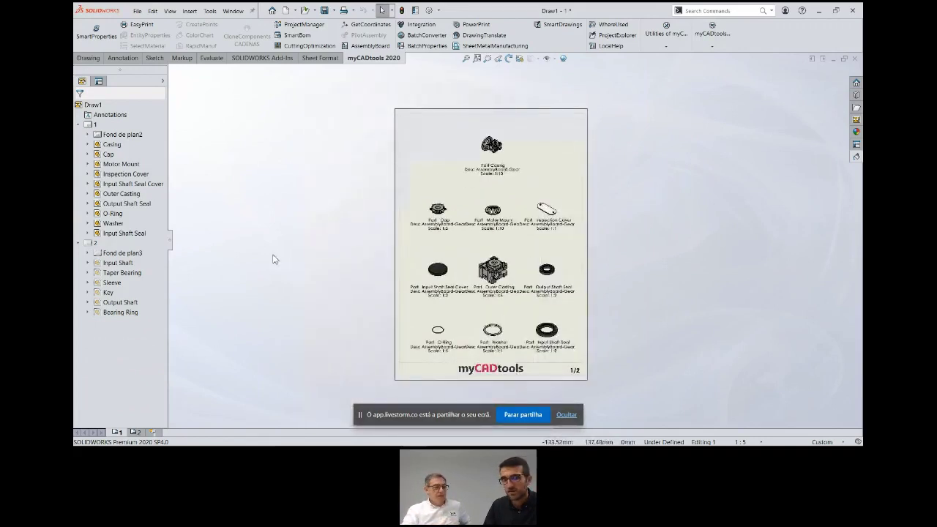
pyautogui.click(860, 60)
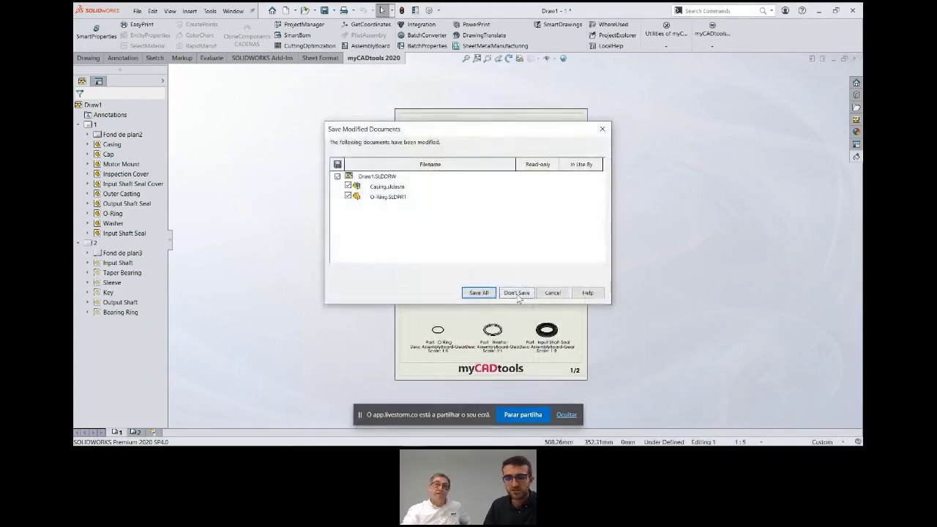
# Discard Draw1 with Don't Save and close the GearBox drawing as well
pyautogui.click(518, 295)
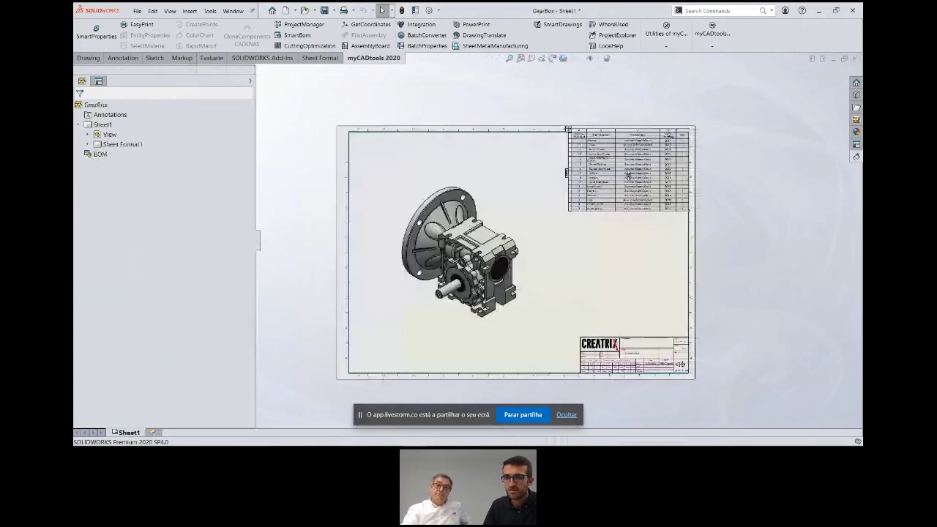
pyautogui.click(505, 292)
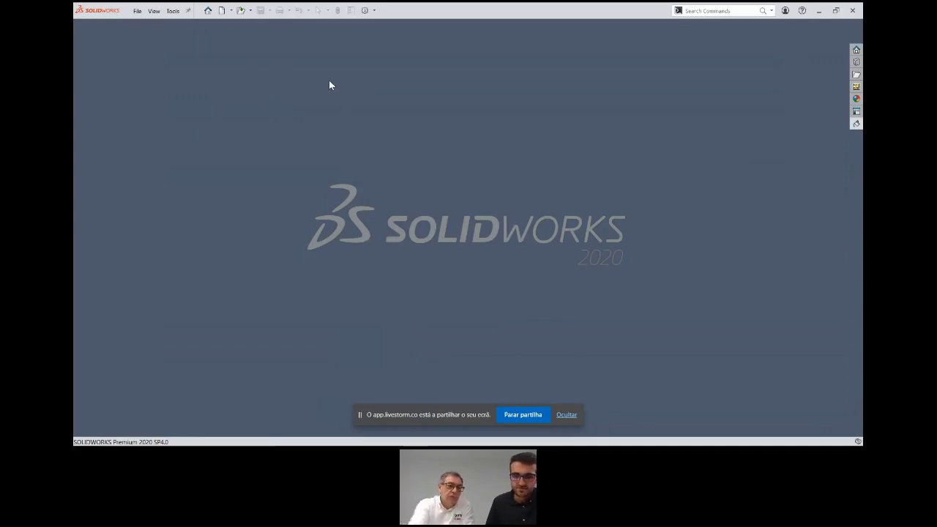
# Open 19311-0-20-905.SLDASM, inspect the enclosure, and add it to SheetMetalManufacturing's file list
pyautogui.click(286, 158)
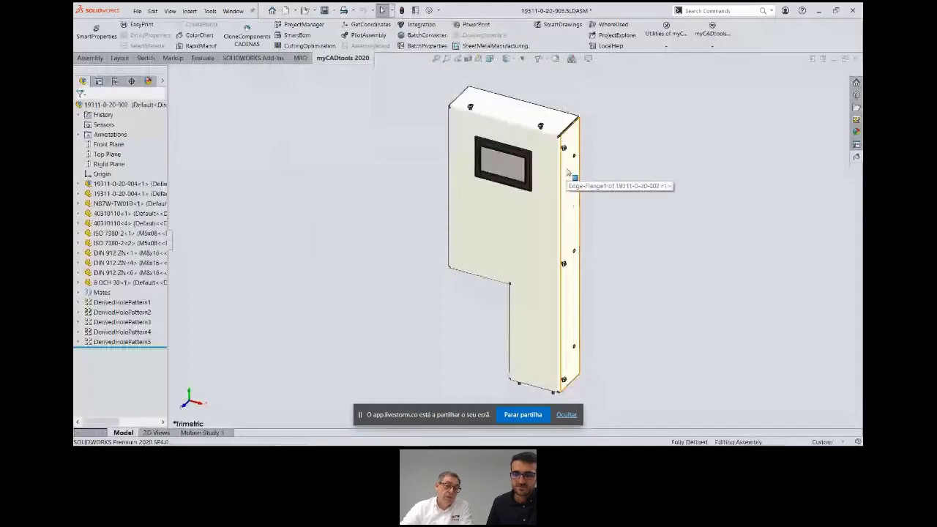
pyautogui.scroll(2, 568, 173)
pyautogui.scroll(3, 557, 180)
pyautogui.scroll(-1, 529, 189)
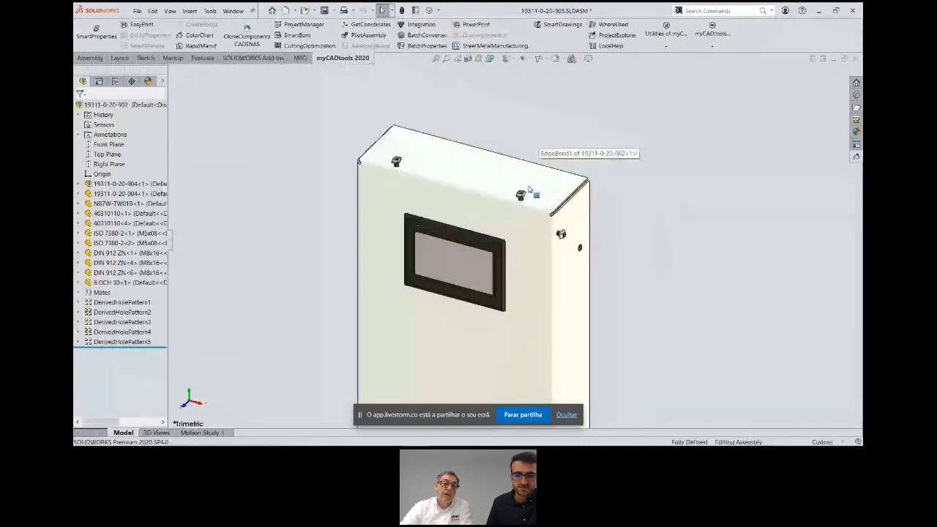
pyautogui.scroll(-3, 513, 292)
pyautogui.moveTo(506, 325); pyautogui.dragTo(501, 339, button='middle')
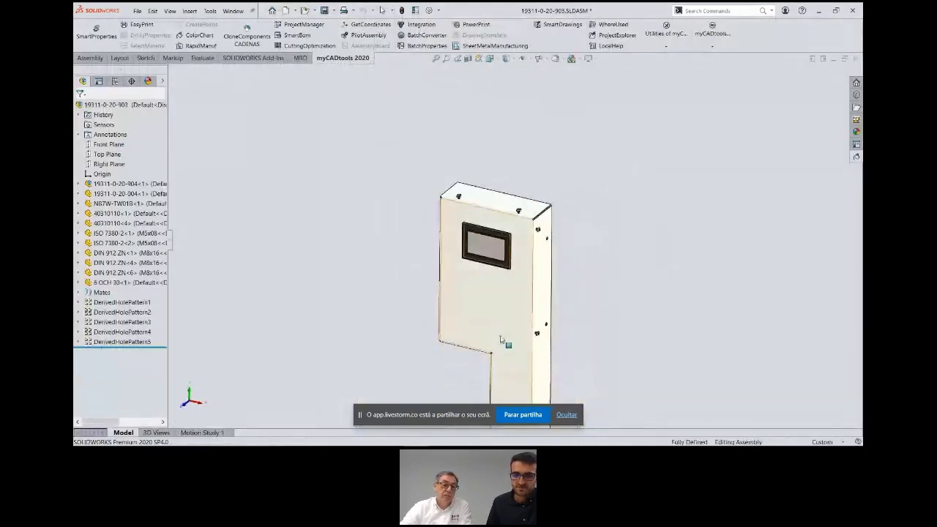
pyautogui.keyDown('ctrl'); pyautogui.moveTo(529, 309); pyautogui.dragTo(520, 217, button='middle'); pyautogui.keyUp('ctrl')
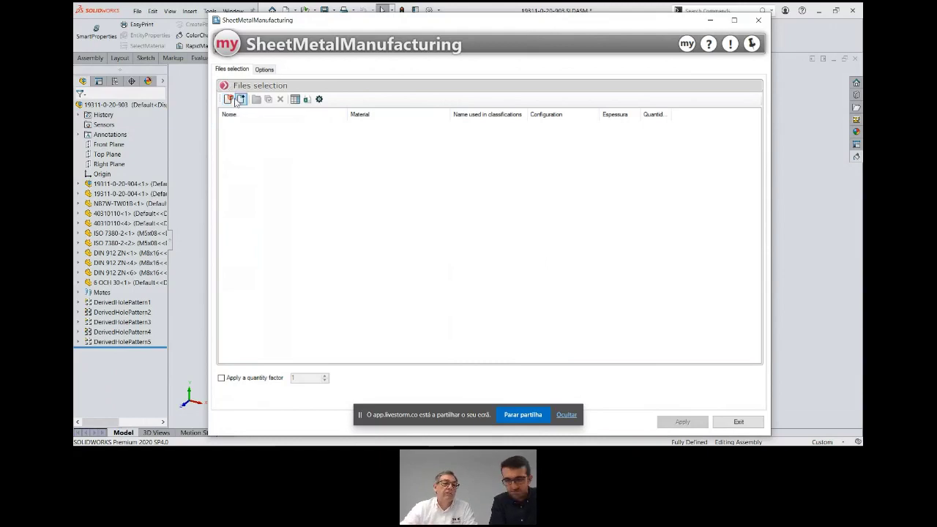
pyautogui.click(228, 99)
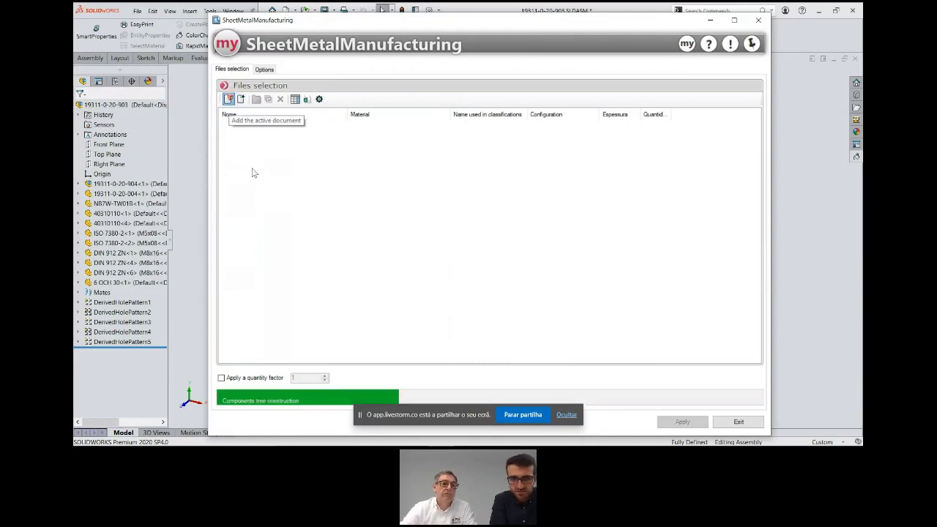
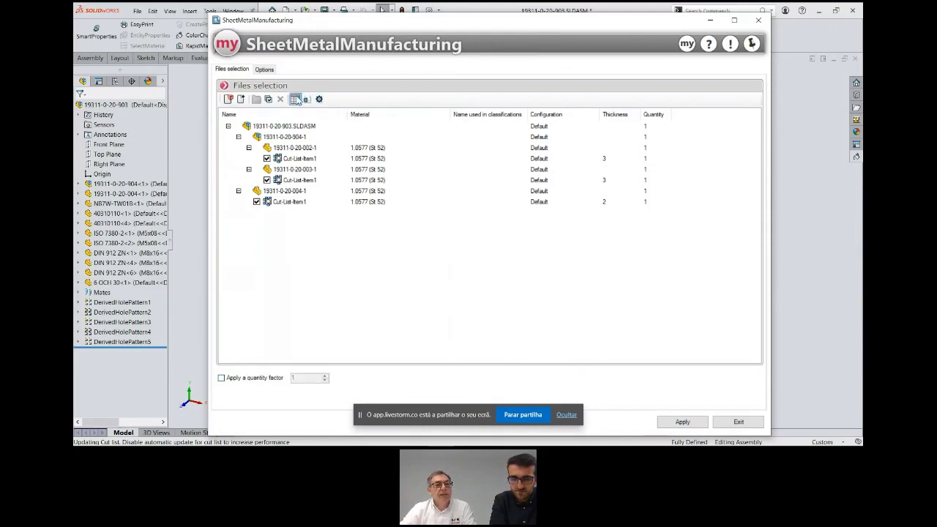
# Review the file-list column settings and general reading options, closing both unchanged
pyautogui.click(296, 99)
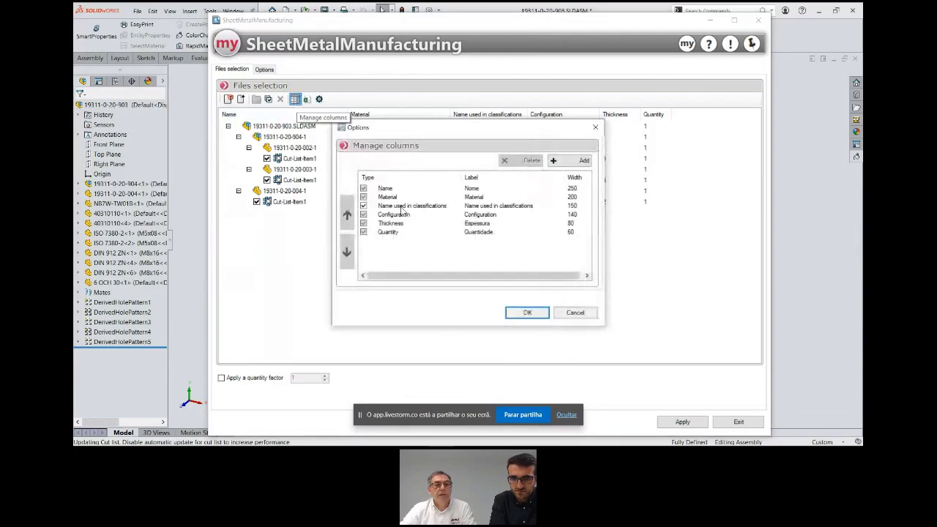
pyautogui.click(572, 312)
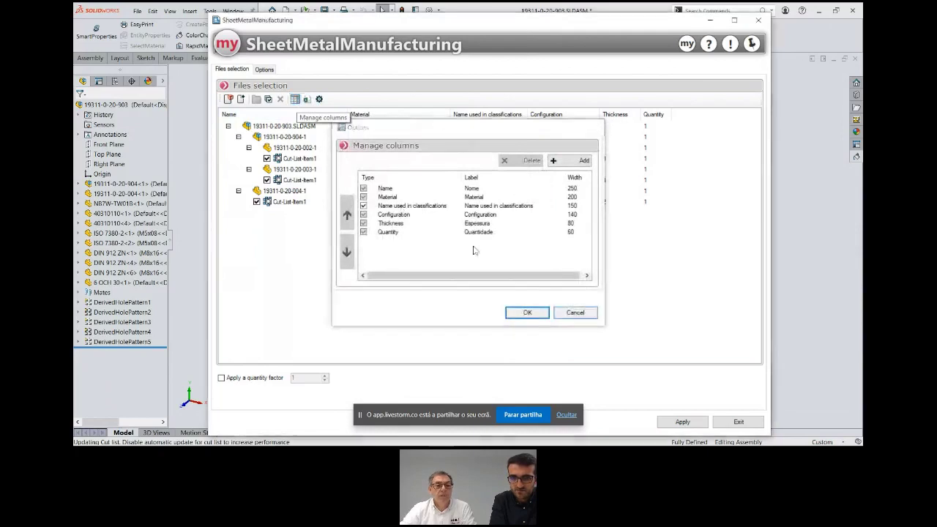
pyautogui.click(319, 99)
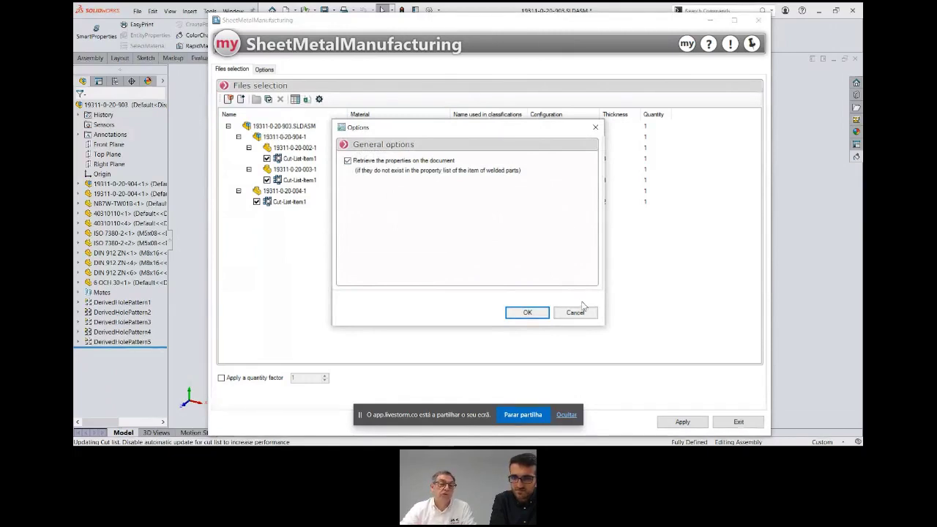
pyautogui.click(583, 308)
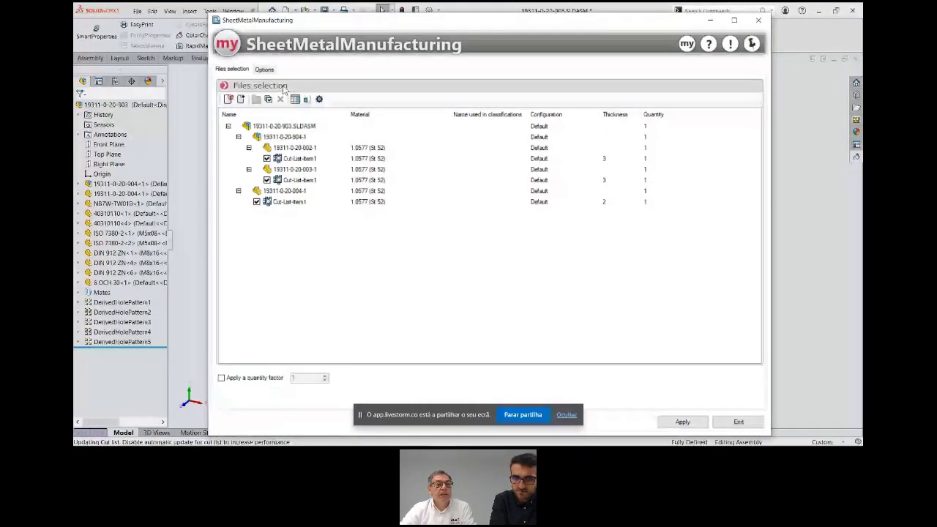
# Keep output going to the specific folder D:\Sucata, then review the file name and properties settings
pyautogui.click(264, 69)
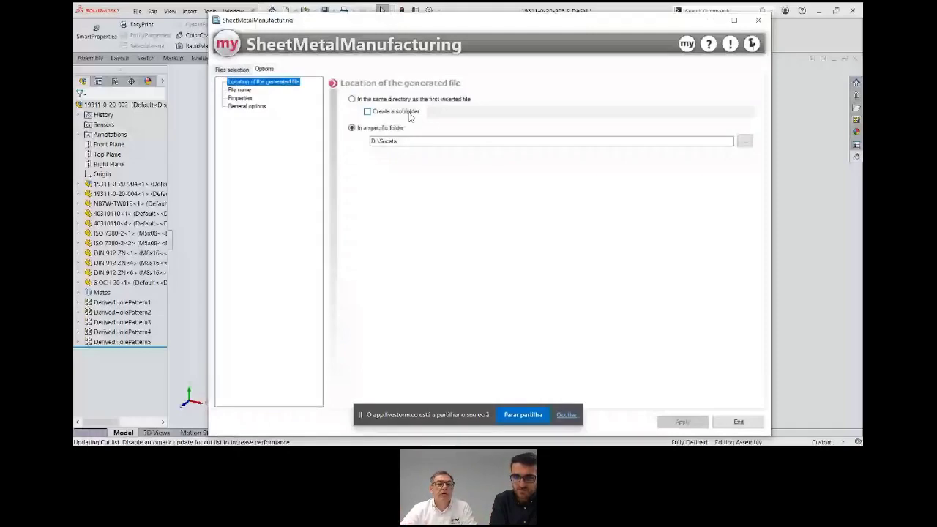
pyautogui.click(374, 99)
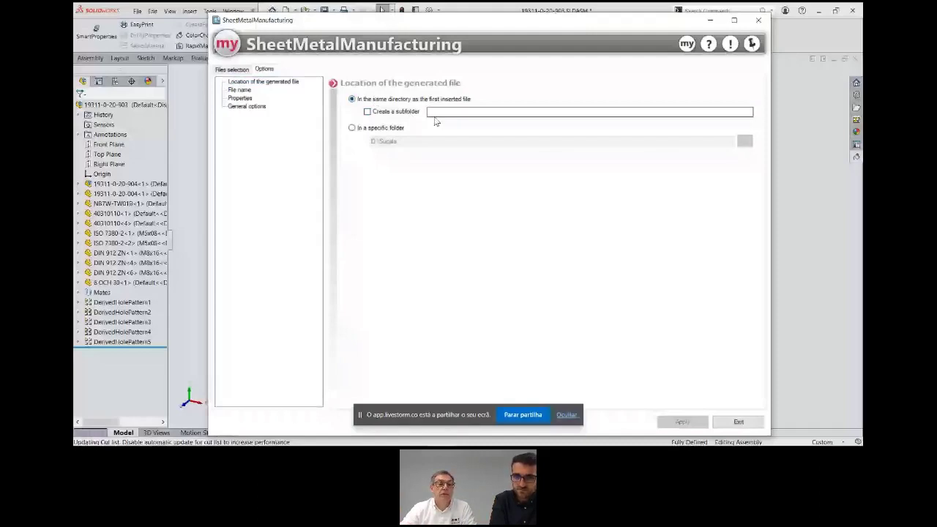
pyautogui.click(380, 129)
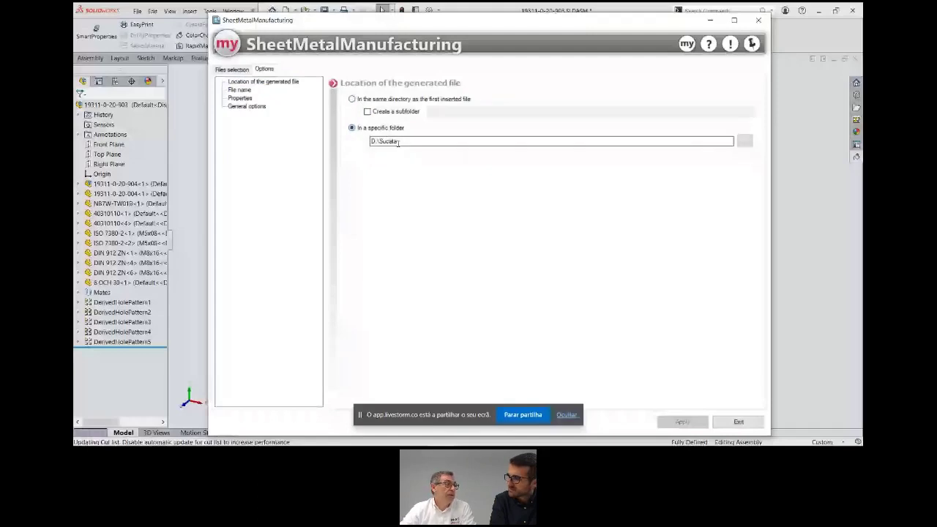
pyautogui.click(389, 143)
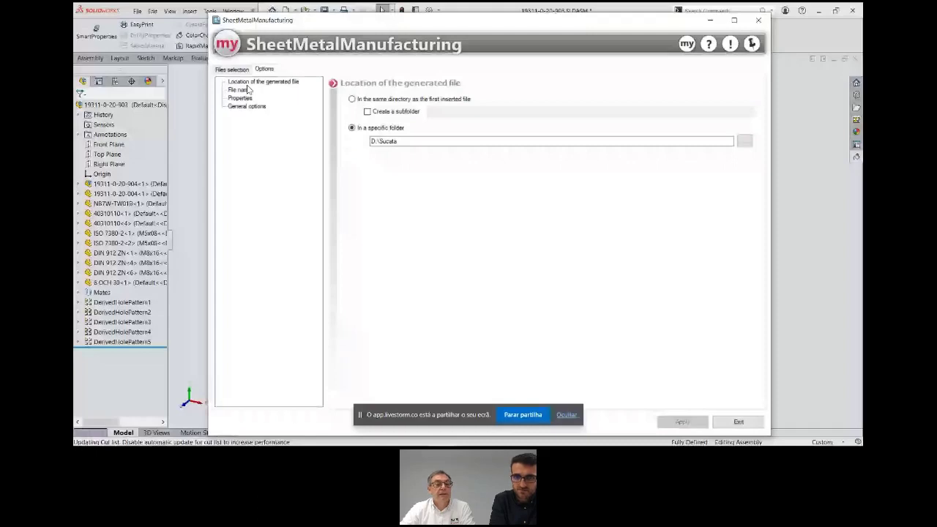
pyautogui.click(239, 89)
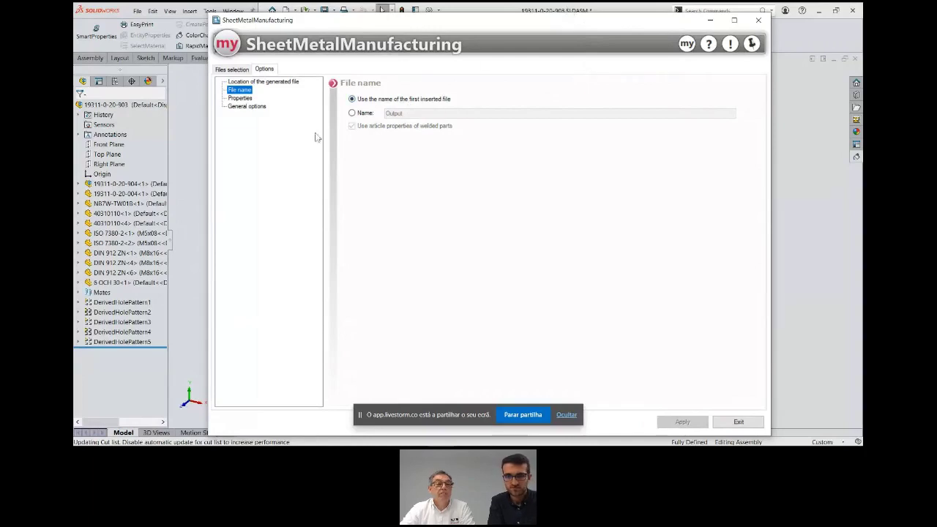
pyautogui.click(242, 98)
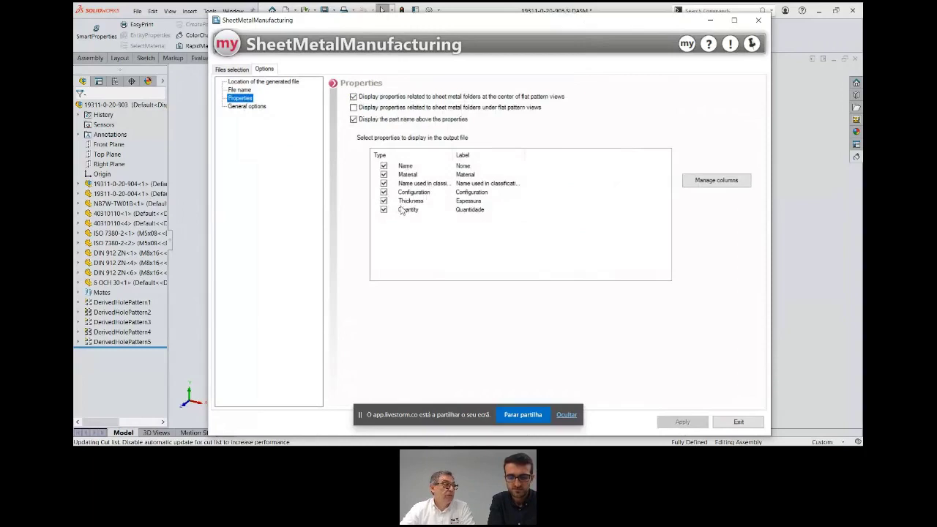
# Exclude Configuration from the output properties and show the General export options
pyautogui.click(384, 192)
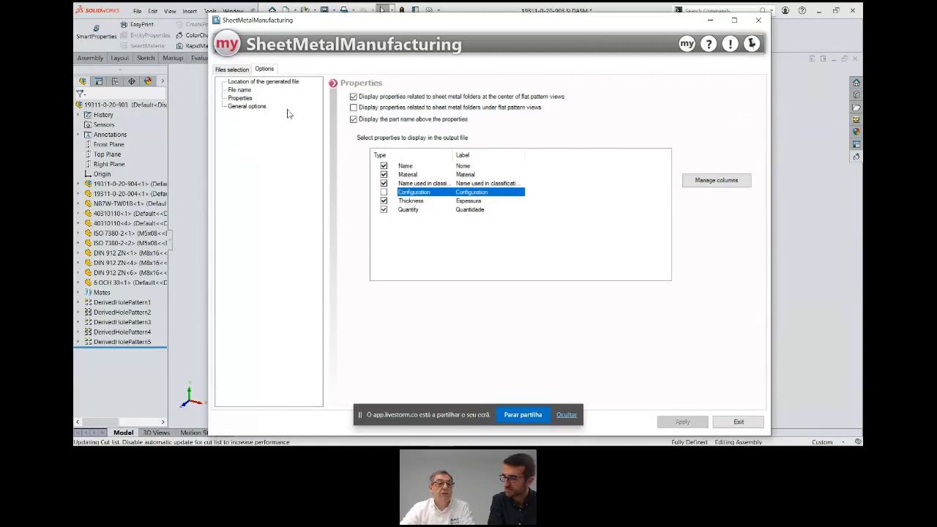
pyautogui.click(245, 107)
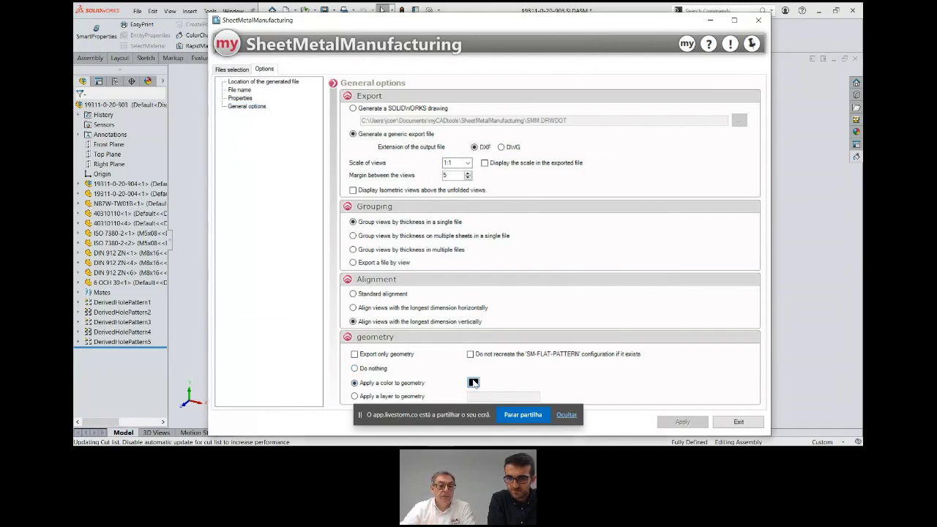
# Leave the geometry colour unchanged, enable 'Do not recreate the SM-FLAT-PATTERN configuration', and return to the file list
pyautogui.click(473, 383)
pyautogui.click(461, 254)
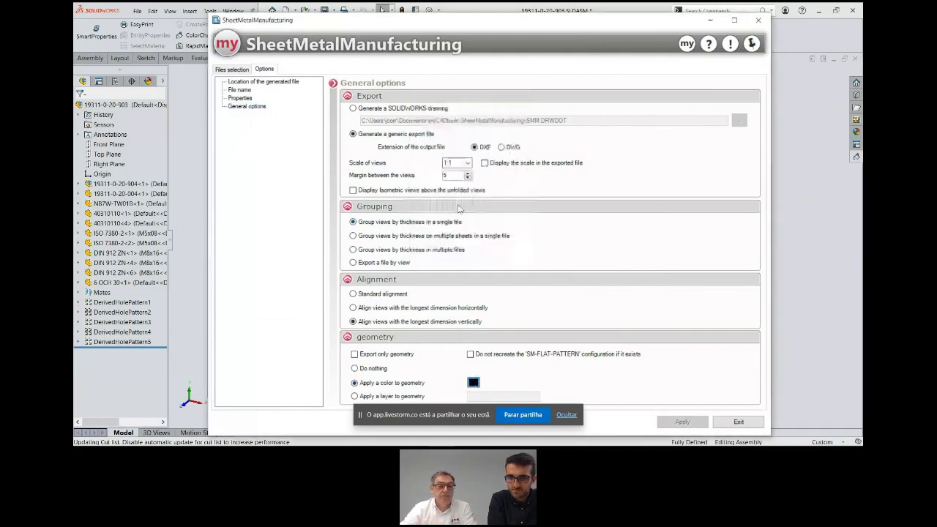
pyautogui.click(470, 354)
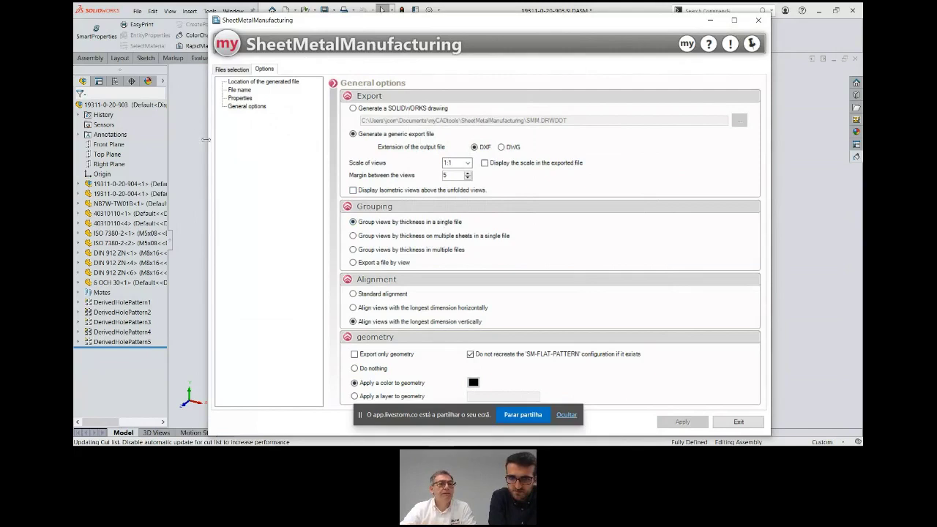
pyautogui.click(232, 69)
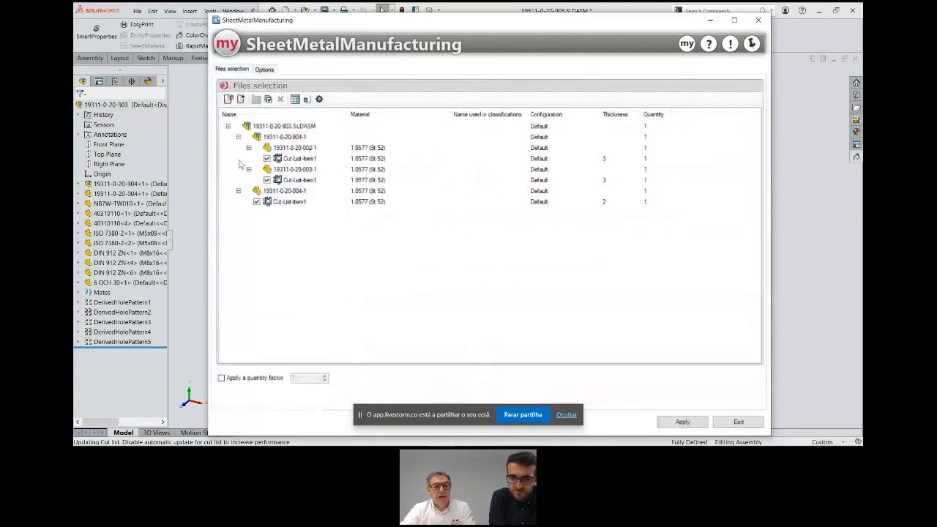
pyautogui.moveTo(462, 26); pyautogui.dragTo(461, 19)
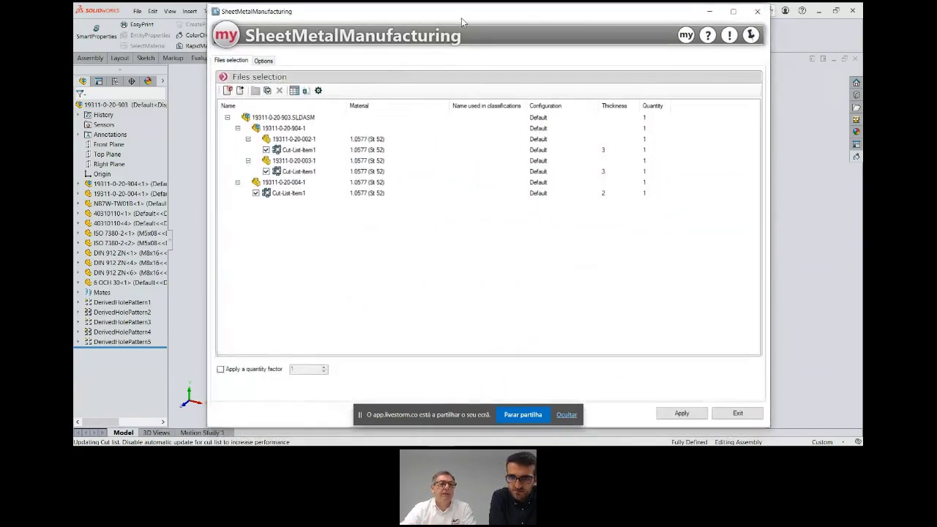
# Export the flat patterns of the three checked parts, decline the processing report, and exit the tool
pyautogui.click(693, 416)
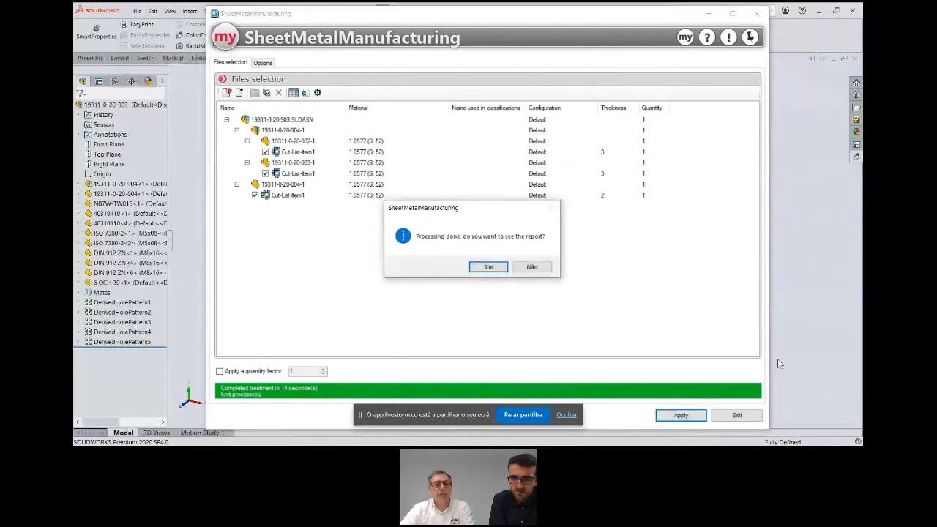
pyautogui.click(532, 267)
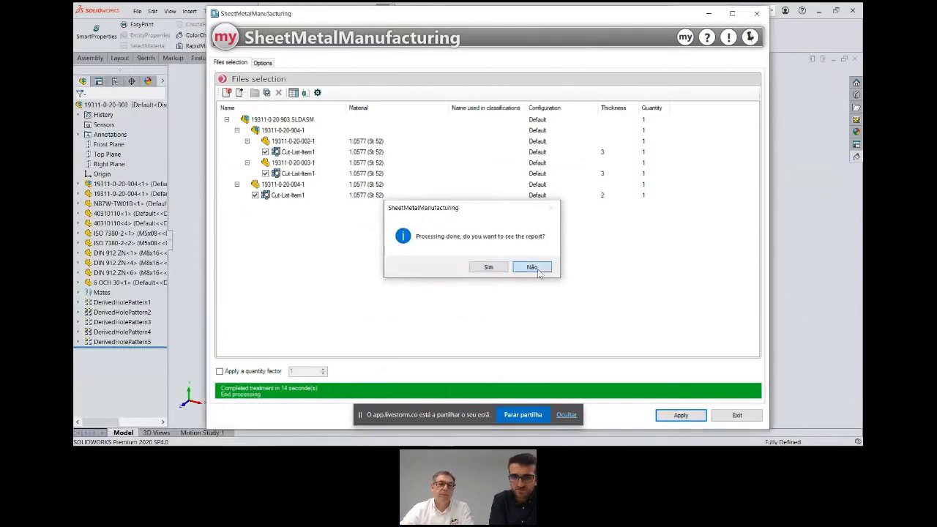
pyautogui.click(736, 415)
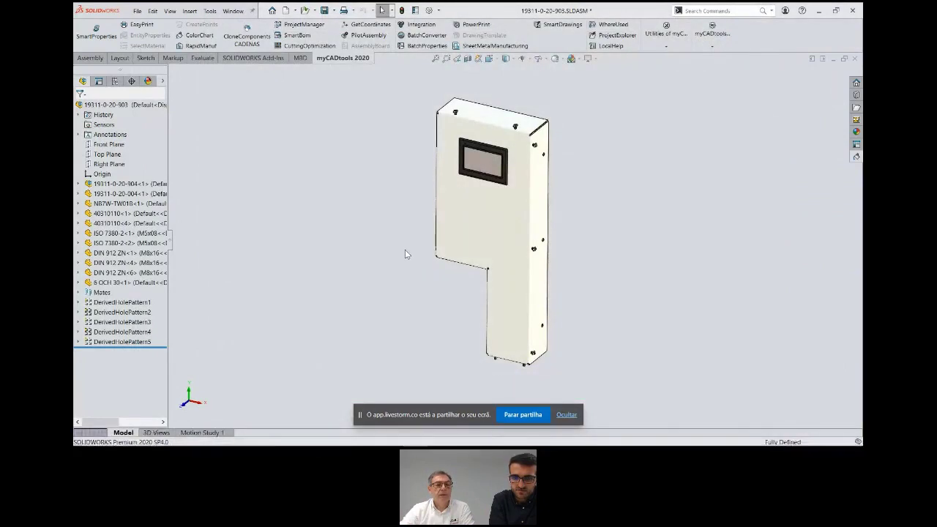
pyautogui.press('super+e')
# Open 19311-0-20-002.DXF from the D:\Sucata folder in eDrawings
pyautogui.click(365, 156)
pyautogui.doubleClick(364, 157)
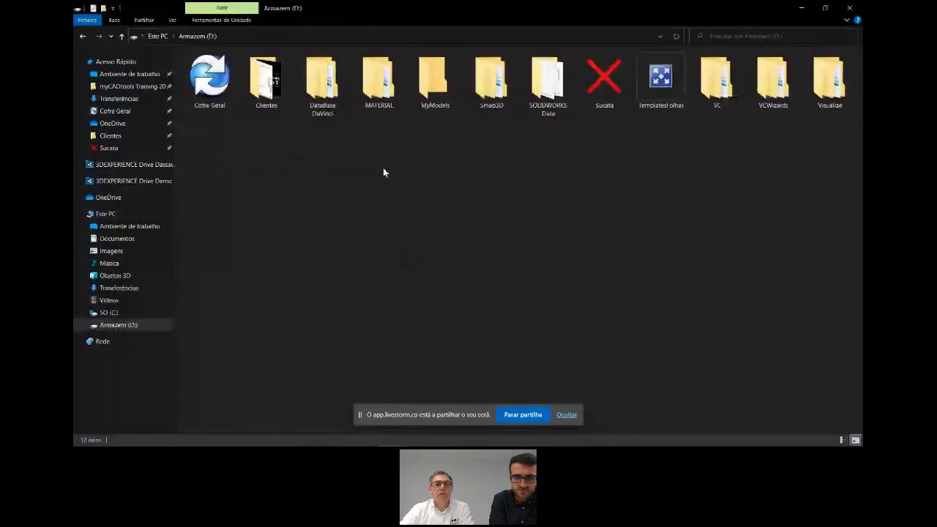
pyautogui.doubleClick(607, 97)
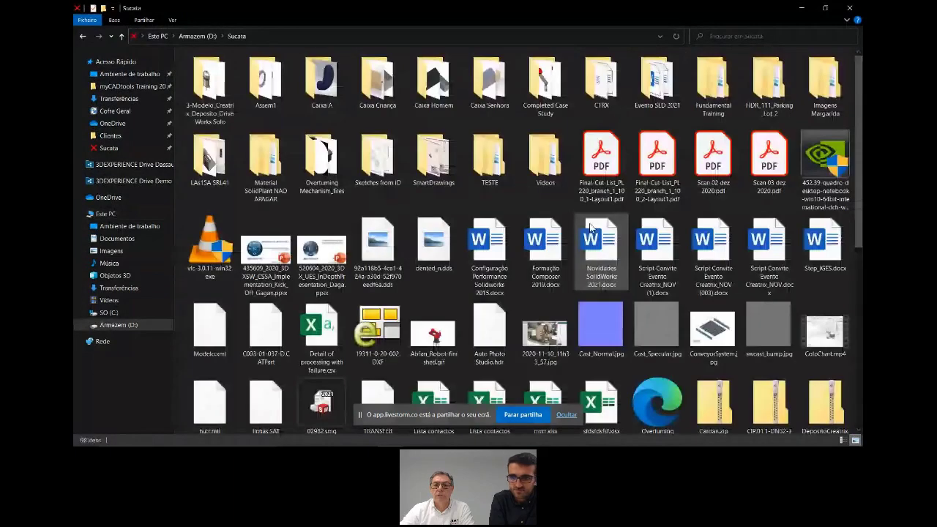
pyautogui.moveTo(858, 196); pyautogui.dragTo(857, 295)
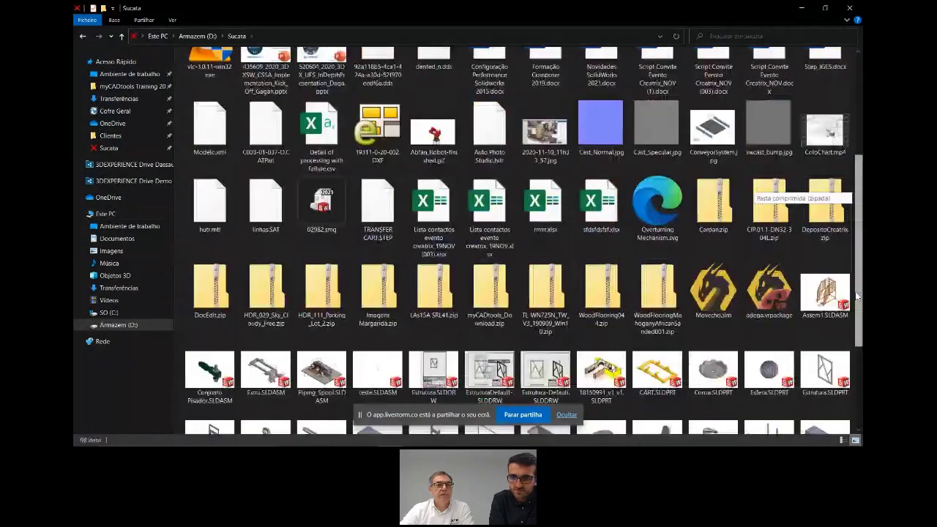
pyautogui.click(380, 117)
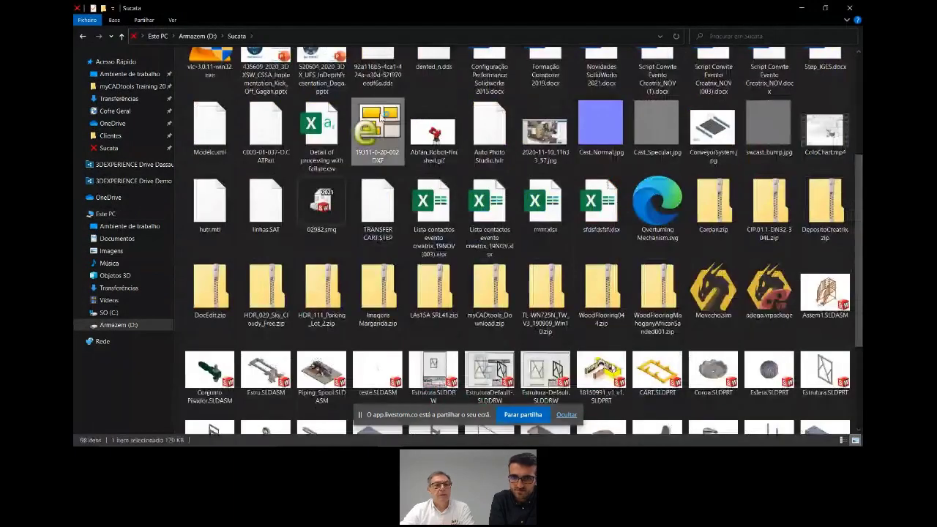
pyautogui.doubleClick(380, 118)
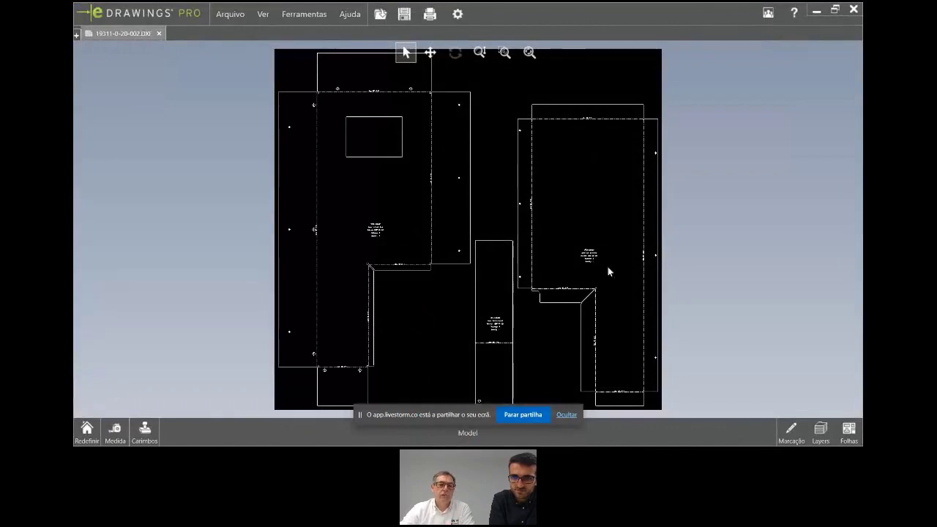
# Zoom and pan over all part outlines of the DXF flat pattern, then close eDrawings
pyautogui.scroll(-1, 408, 318)
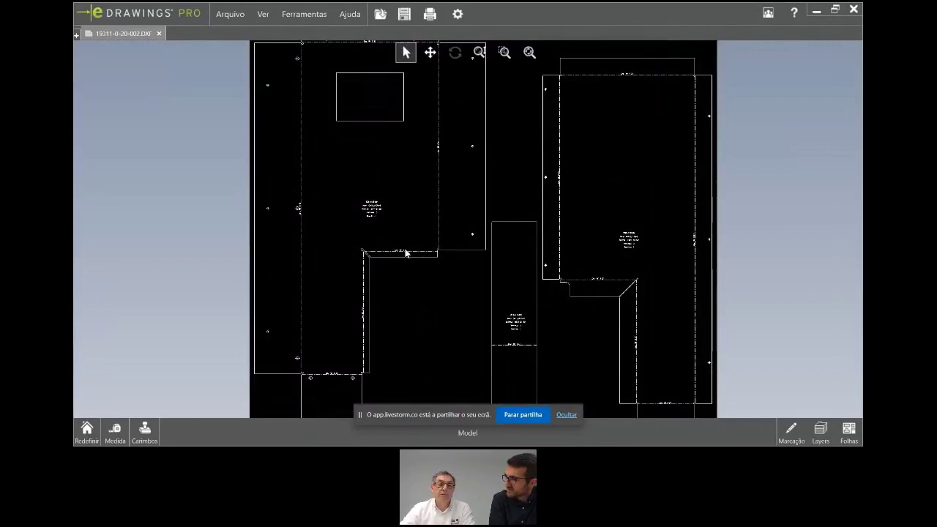
pyautogui.scroll(2, 385, 205)
pyautogui.scroll(3, 403, 226)
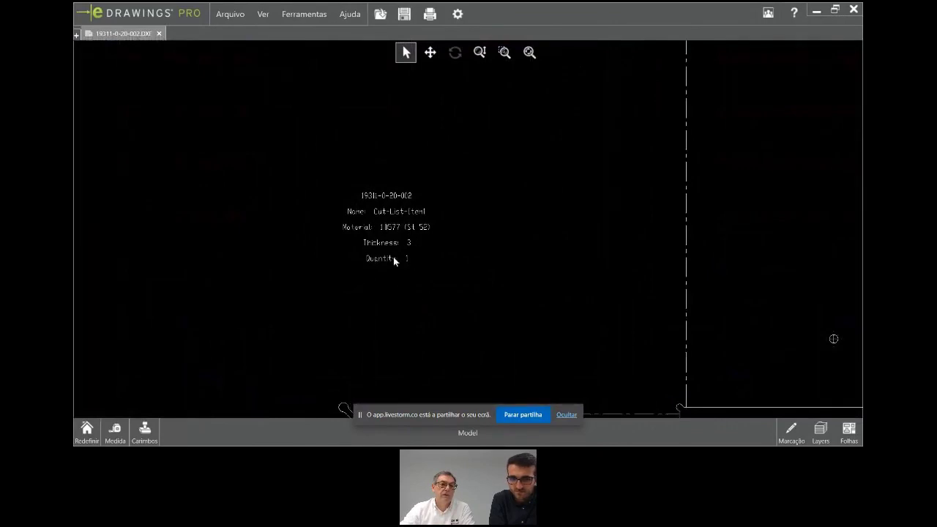
pyautogui.scroll(-3, 456, 244)
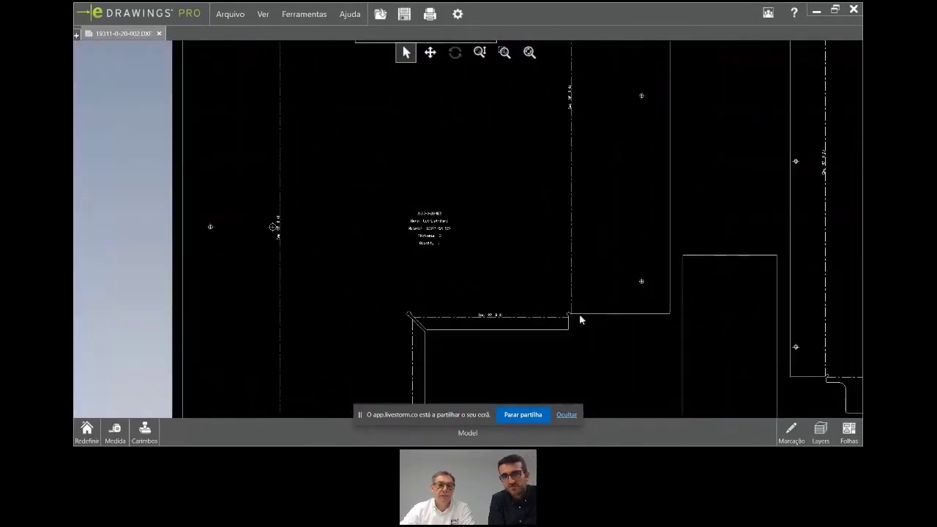
pyautogui.scroll(-1, 557, 318)
pyautogui.scroll(3, 473, 264)
pyautogui.scroll(2, 558, 233)
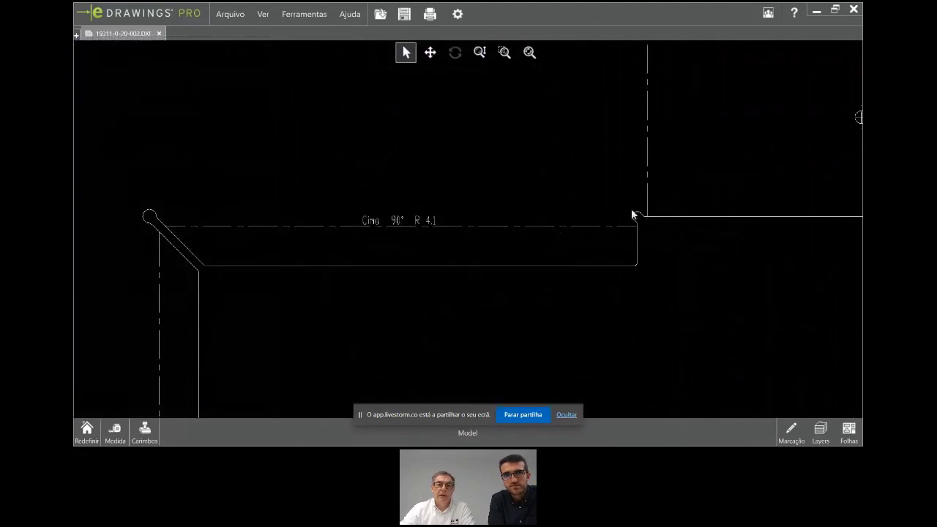
pyautogui.scroll(-3, 684, 286)
pyautogui.scroll(-1, 676, 318)
pyautogui.scroll(2, 623, 296)
pyautogui.scroll(2, 493, 325)
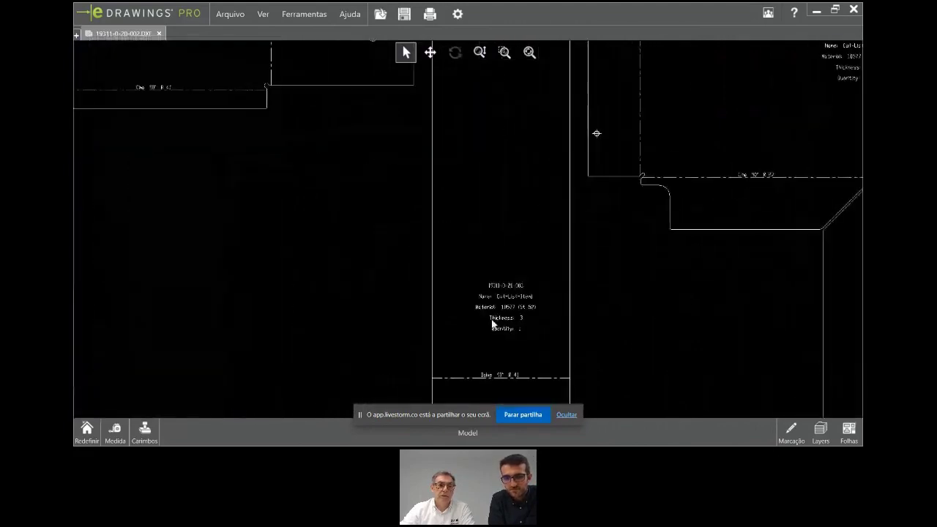
pyautogui.scroll(-2, 581, 303)
pyautogui.scroll(-2, 625, 251)
pyautogui.scroll(-2, 608, 280)
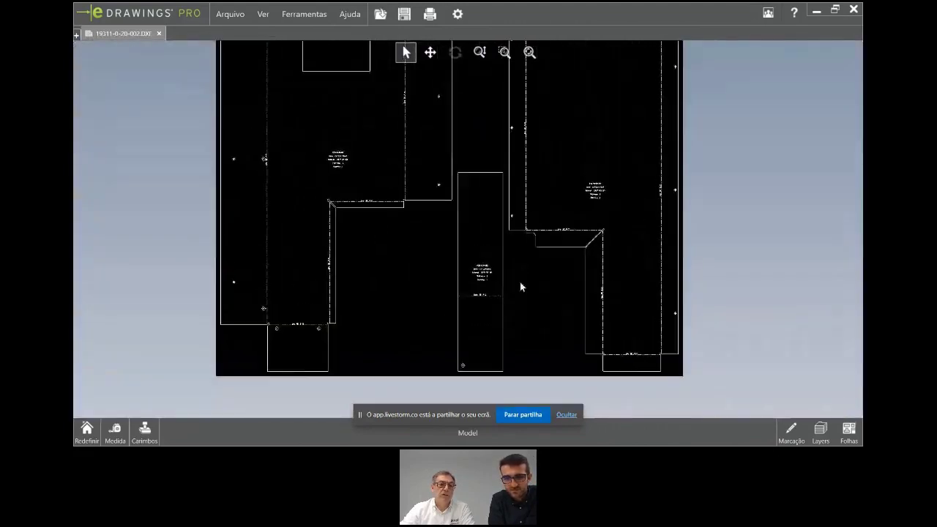
pyautogui.moveTo(520, 287); pyautogui.dragTo(534, 310, button='middle')
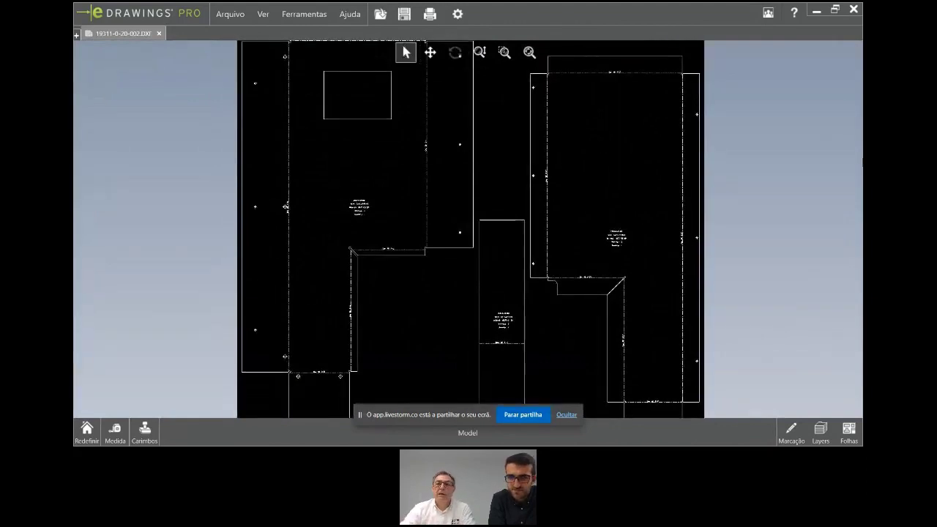
pyautogui.click(854, 9)
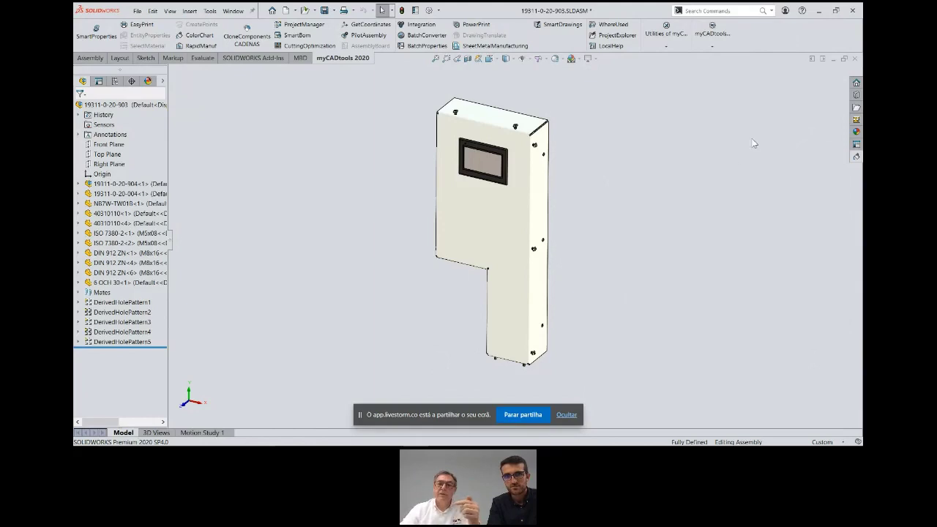
pyautogui.click(855, 59)
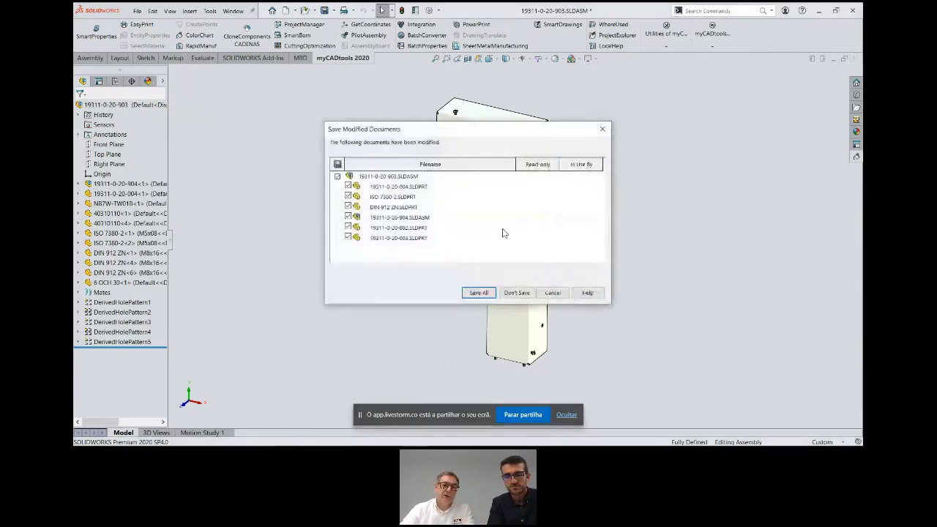
pyautogui.click(523, 293)
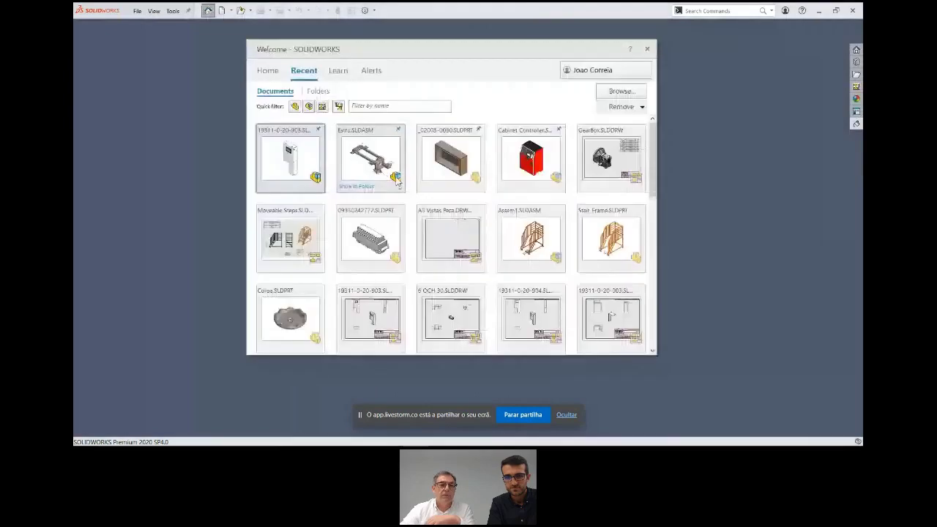
pyautogui.click(465, 156)
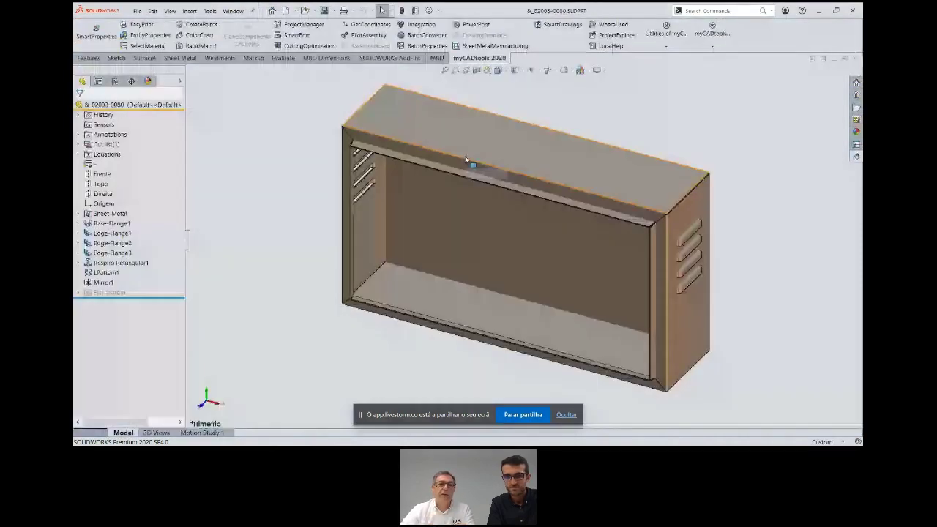
pyautogui.click(666, 33)
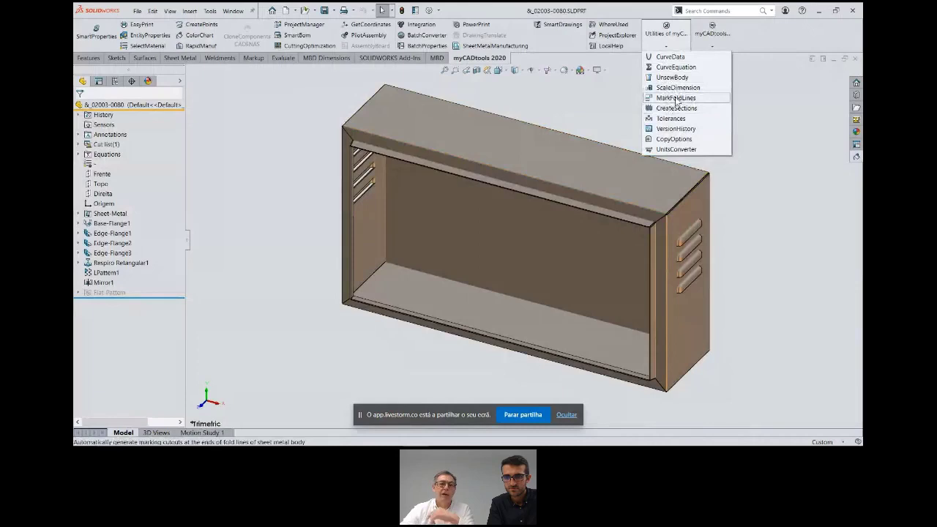
# Launch MarkFoldLines on the box, trying Bend lines selection but keeping automatic processing
pyautogui.click(675, 99)
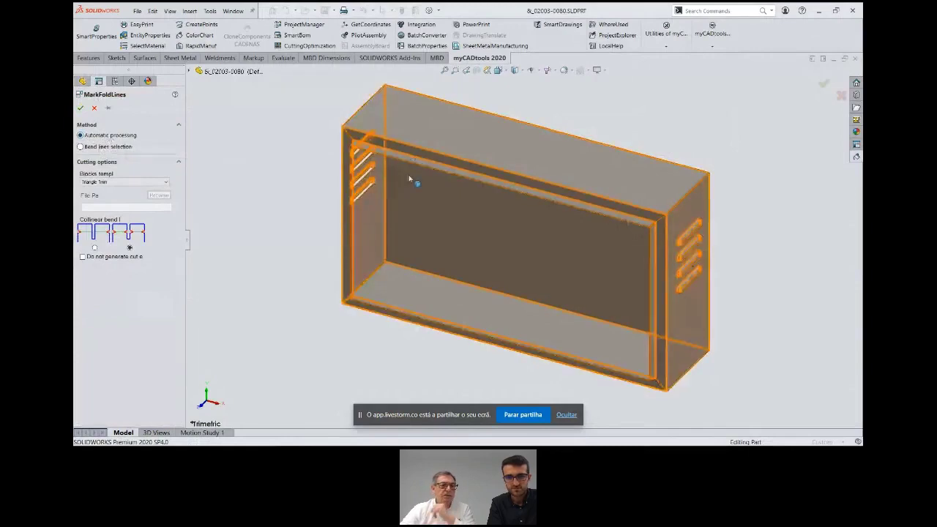
pyautogui.click(101, 146)
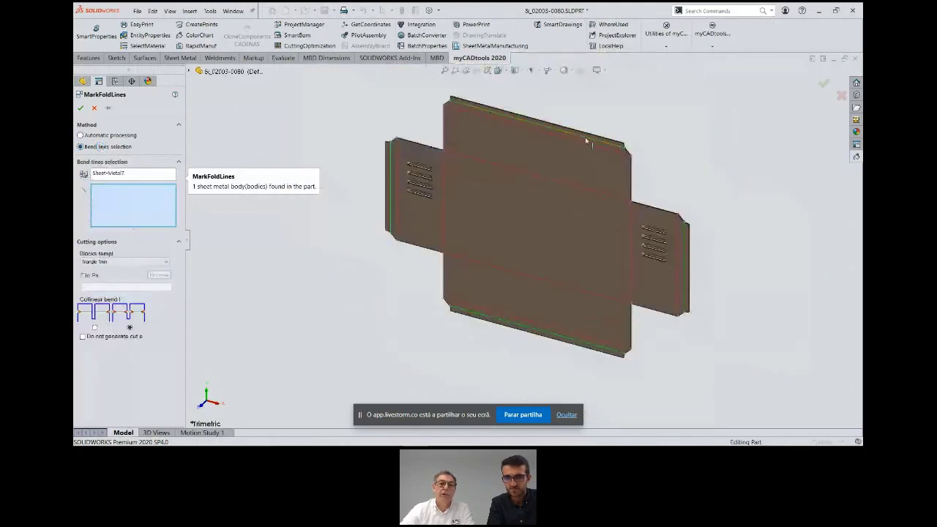
pyautogui.click(98, 136)
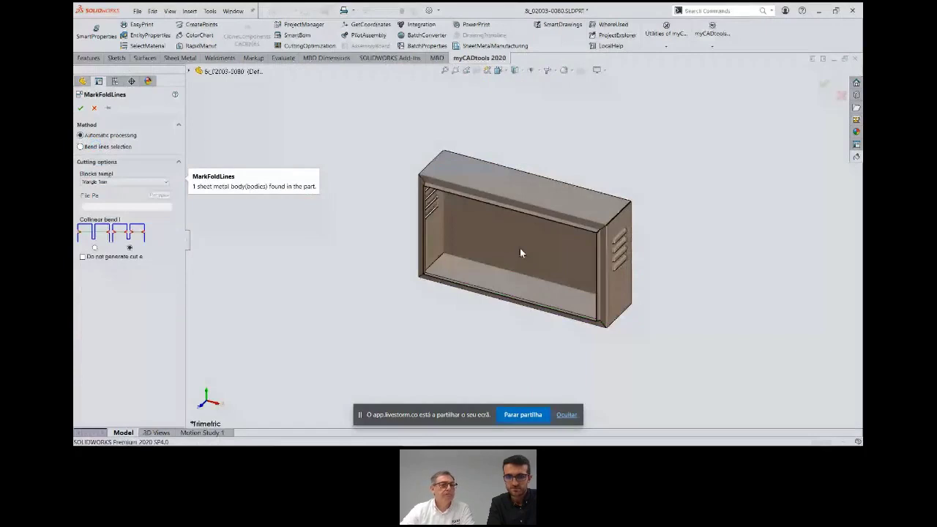
pyautogui.scroll(-3, 520, 253)
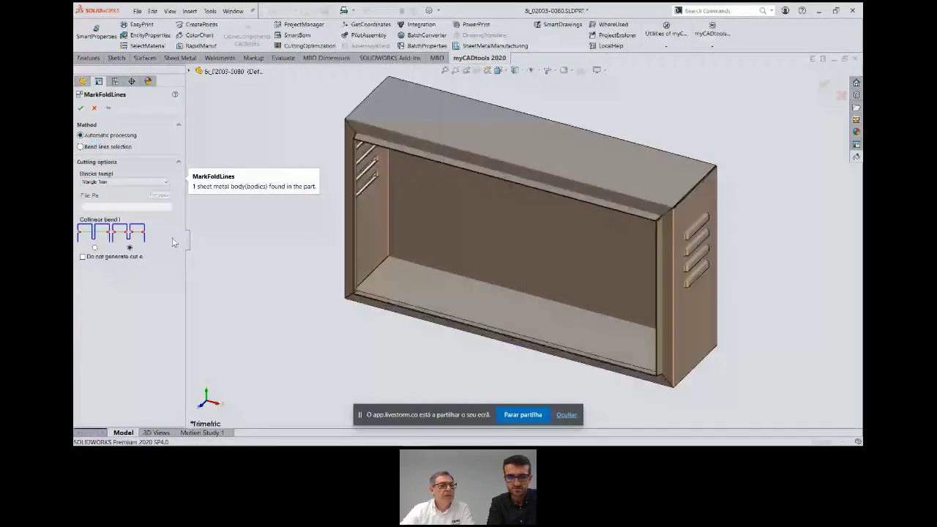
pyautogui.click(121, 182)
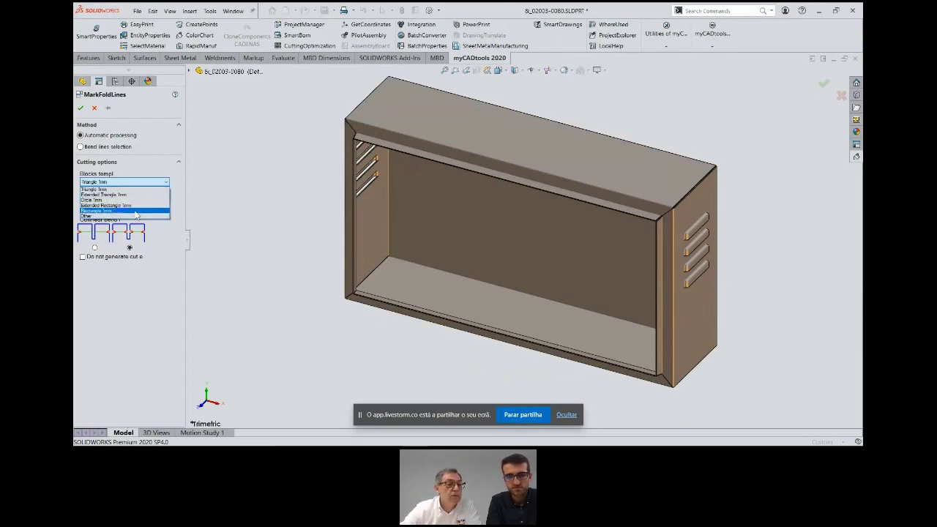
# Choose the Circle 1mm block template after cancelling a custom browse, keeping the original collinear-bend option
pyautogui.click(135, 215)
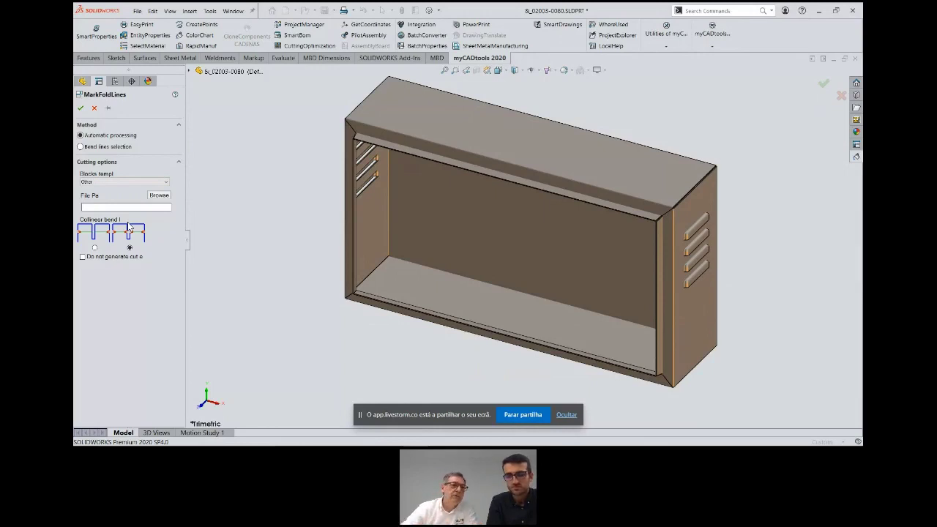
pyautogui.click(157, 197)
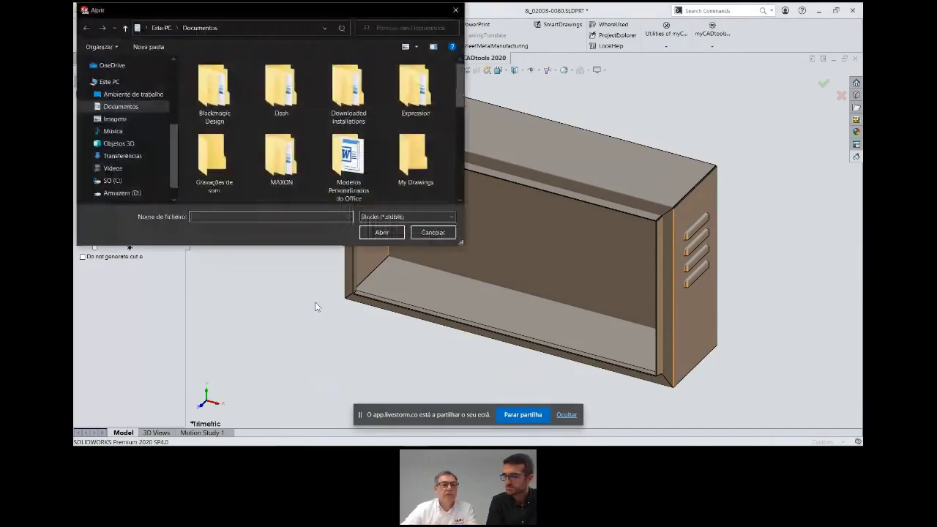
pyautogui.click(428, 232)
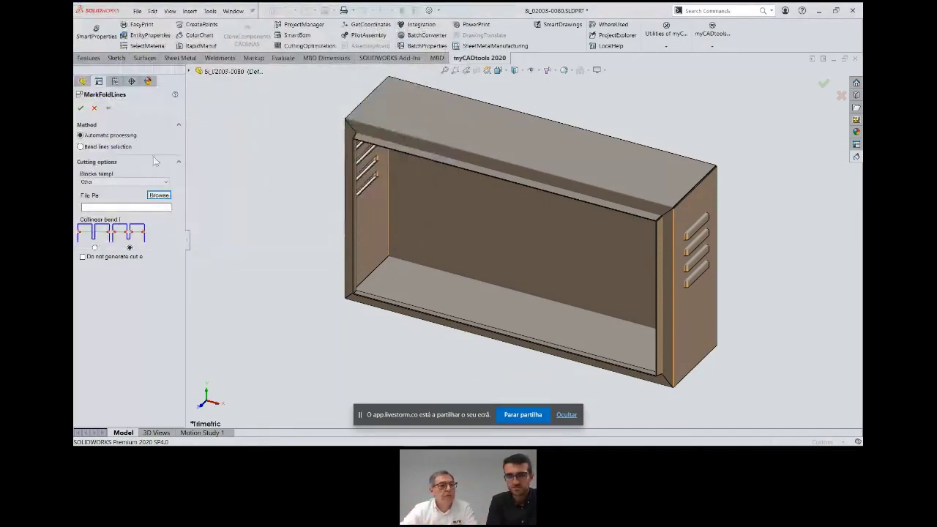
pyautogui.click(139, 182)
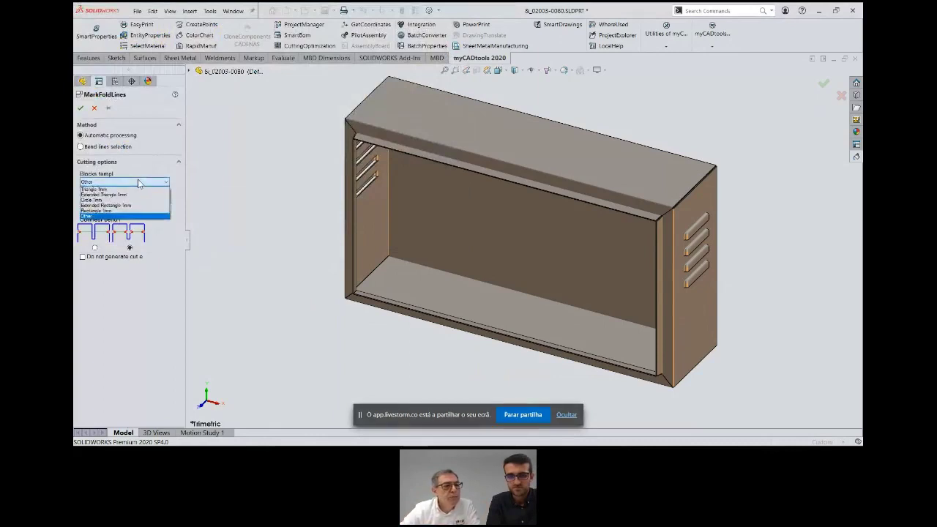
pyautogui.click(125, 202)
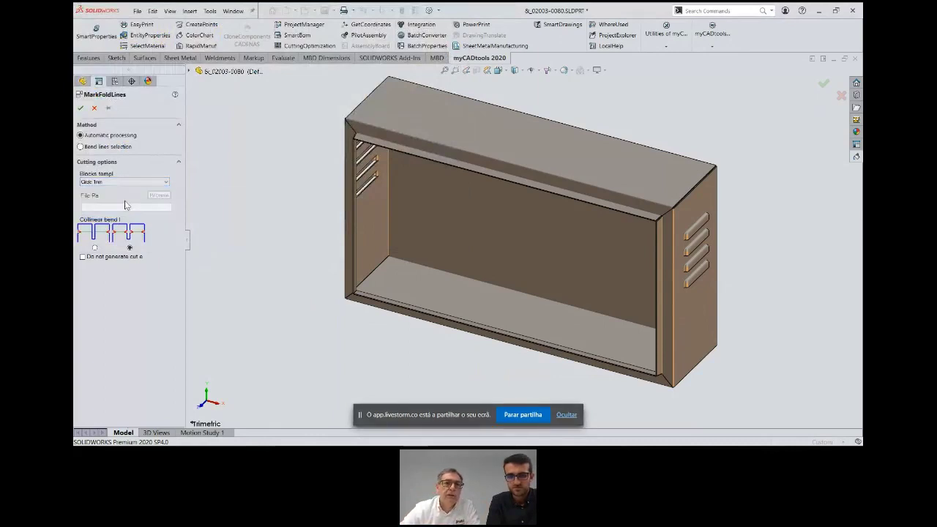
pyautogui.click(94, 248)
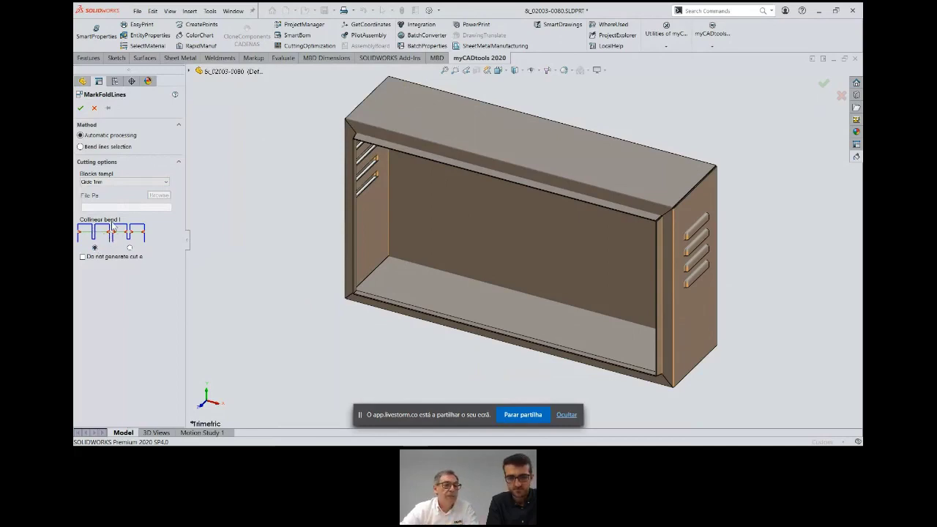
pyautogui.click(130, 248)
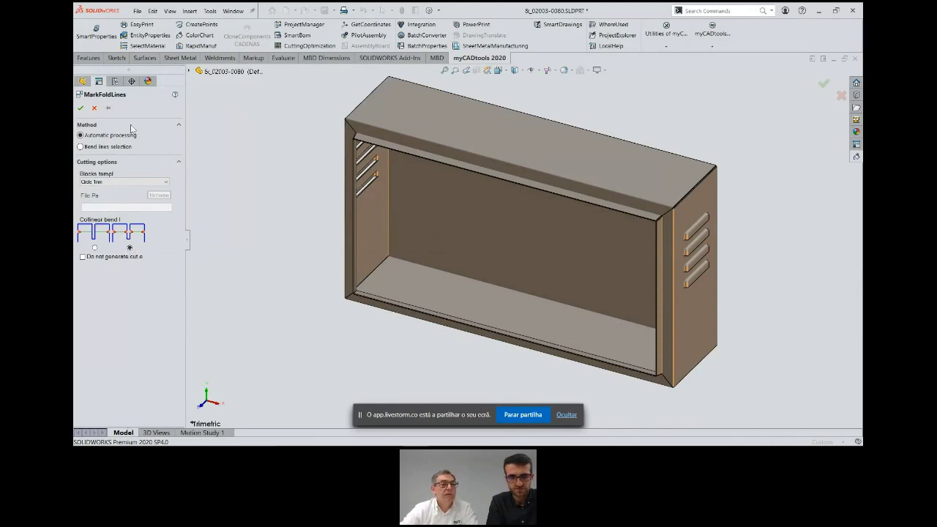
# Apply the fold-line marking to the box, then orbit and zoom to inspect the result
pyautogui.click(81, 107)
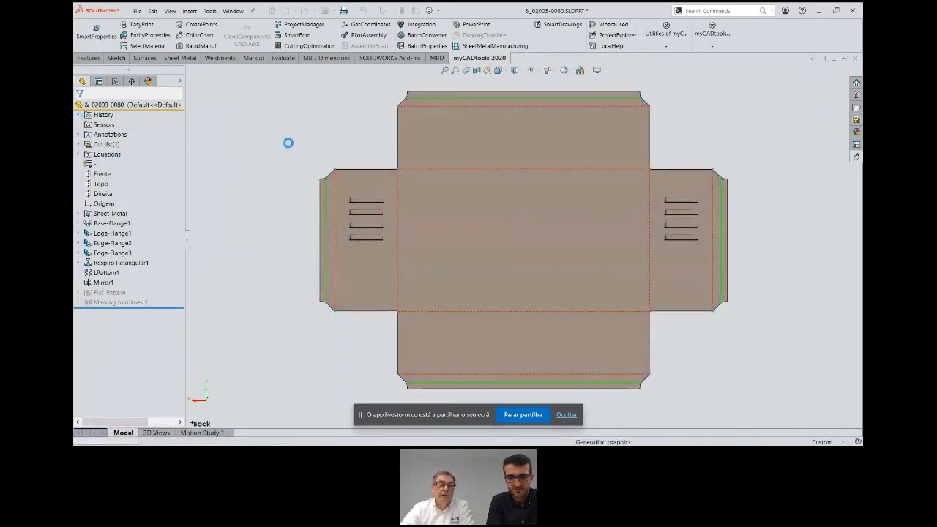
pyautogui.moveTo(335, 127); pyautogui.dragTo(393, 180, button='middle')
pyautogui.scroll(-3, 519, 236)
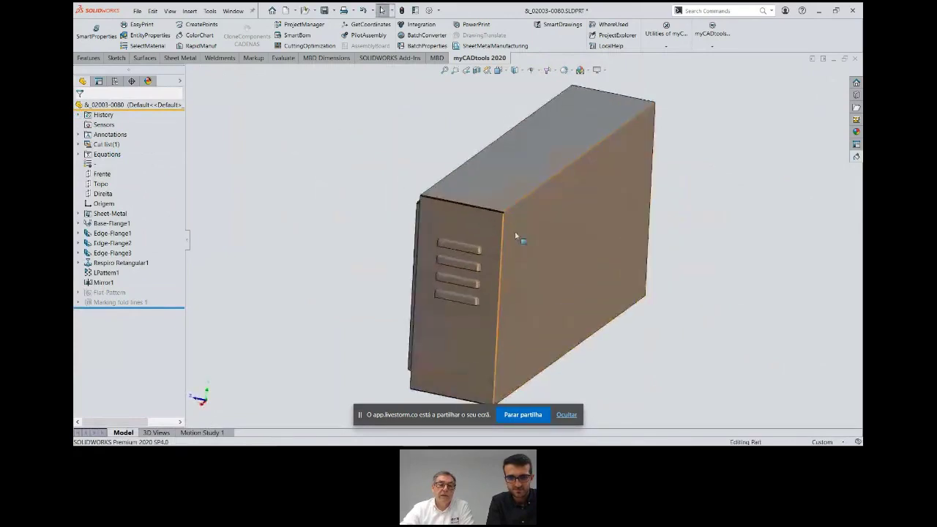
pyautogui.scroll(-1, 508, 222)
pyautogui.moveTo(509, 222); pyautogui.dragTo(486, 203, button='middle')
pyautogui.scroll(-3, 441, 173)
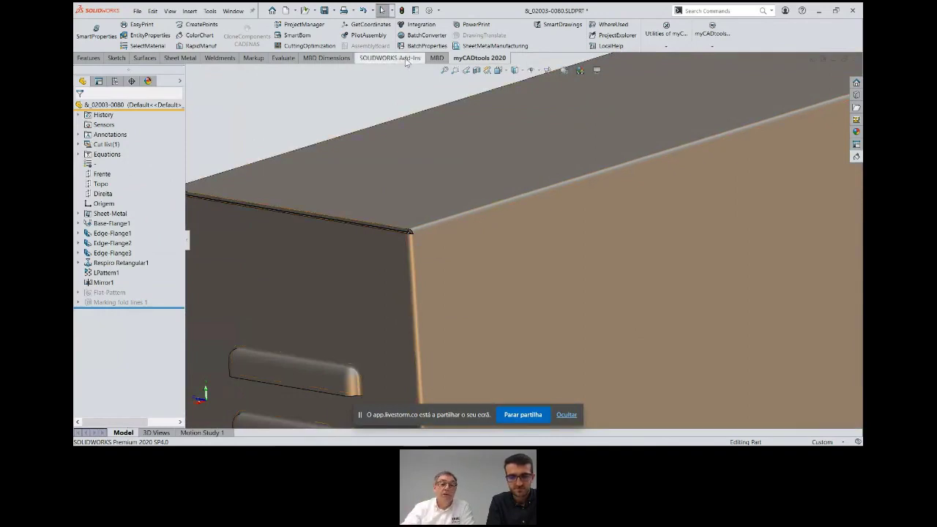
pyautogui.scroll(3, 460, 198)
pyautogui.scroll(1, 522, 238)
pyautogui.click(544, 253)
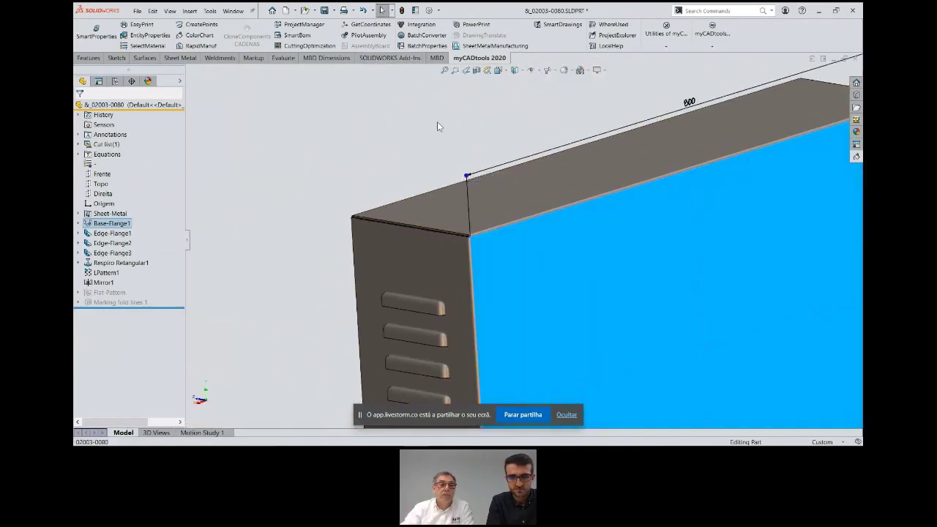
pyautogui.click(380, 92)
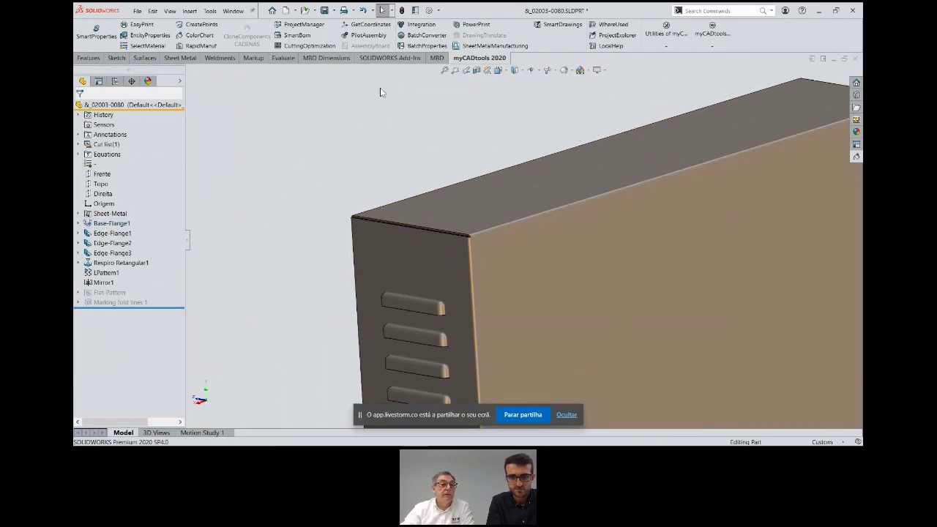
# Zoom and pan across the enclosure's flat pattern to inspect the marked bend lines
pyautogui.click(182, 59)
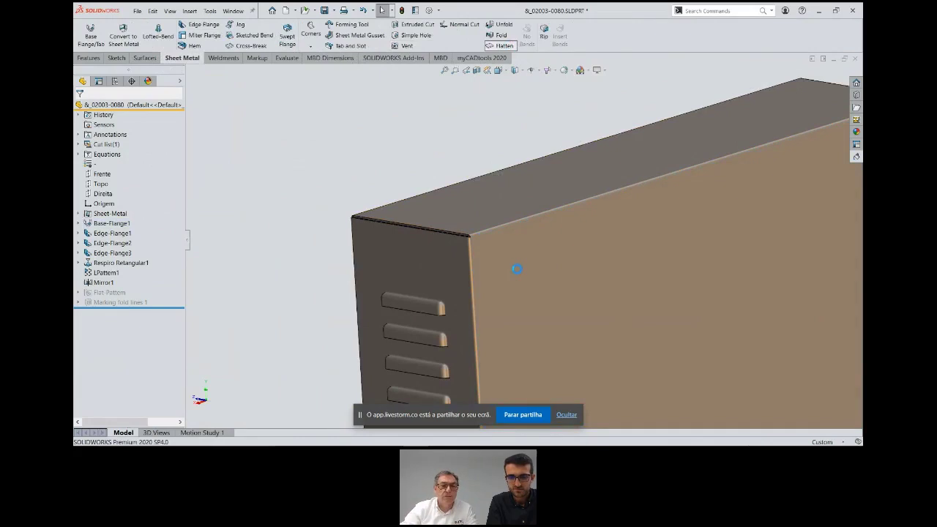
pyautogui.scroll(-3, 489, 252)
pyautogui.scroll(-2, 481, 240)
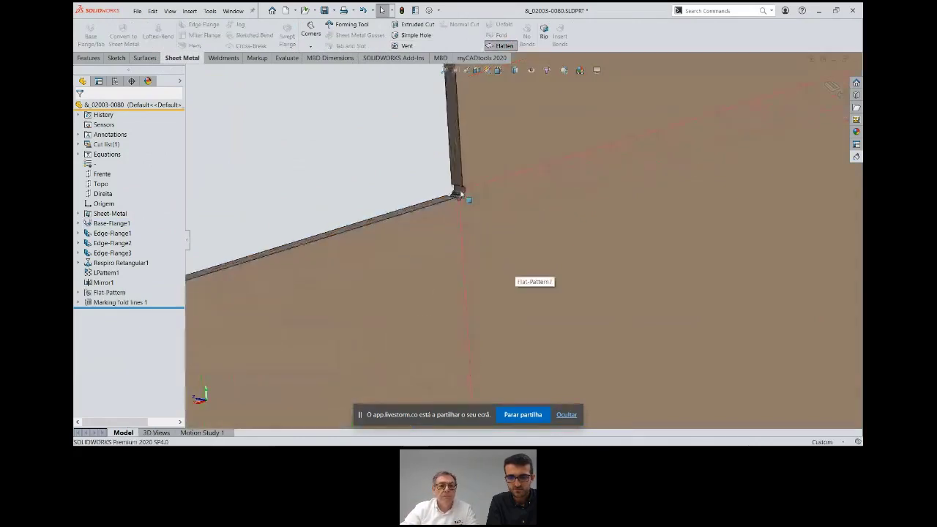
pyautogui.scroll(2, 493, 192)
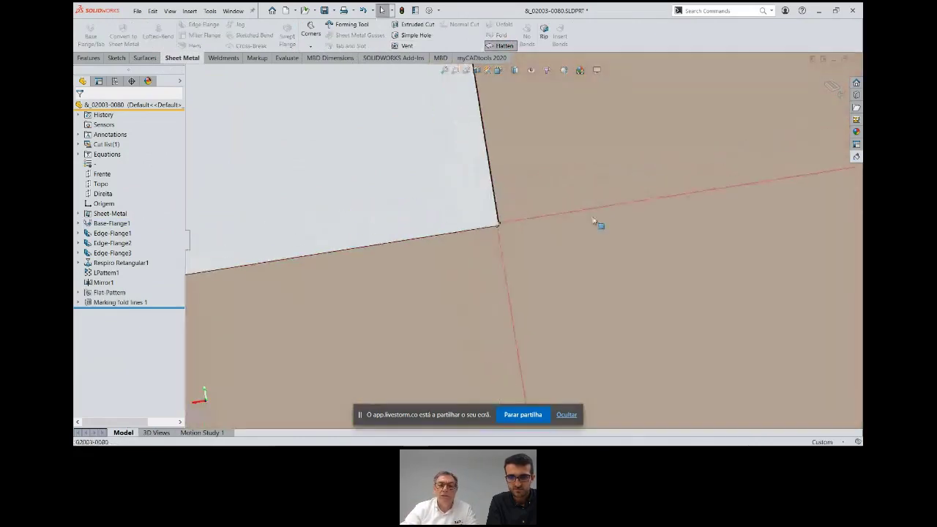
pyautogui.scroll(2, 810, 210)
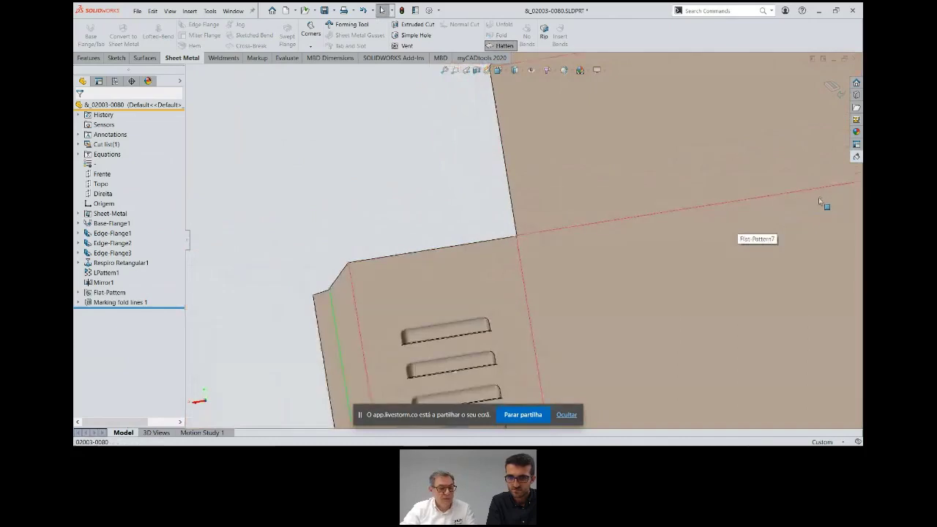
pyautogui.moveTo(820, 201)
pyautogui.keyDown('ctrl'); pyautogui.mouseDown(button='middle')
pyautogui.moveTo(536, 228)
pyautogui.moveTo(572, 243)
pyautogui.moveTo(709, 239)
pyautogui.mouseUp(button='middle'); pyautogui.keyUp('ctrl')
pyautogui.scroll(-3, 607, 222)
pyautogui.scroll(2, 710, 240)
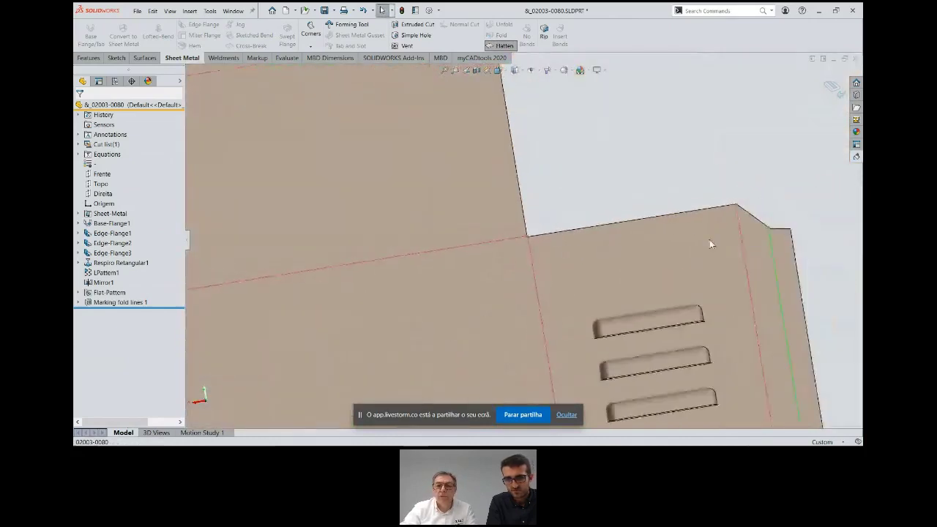
pyautogui.scroll(-2, 709, 240)
pyautogui.scroll(-2, 708, 240)
pyautogui.scroll(-3, 722, 195)
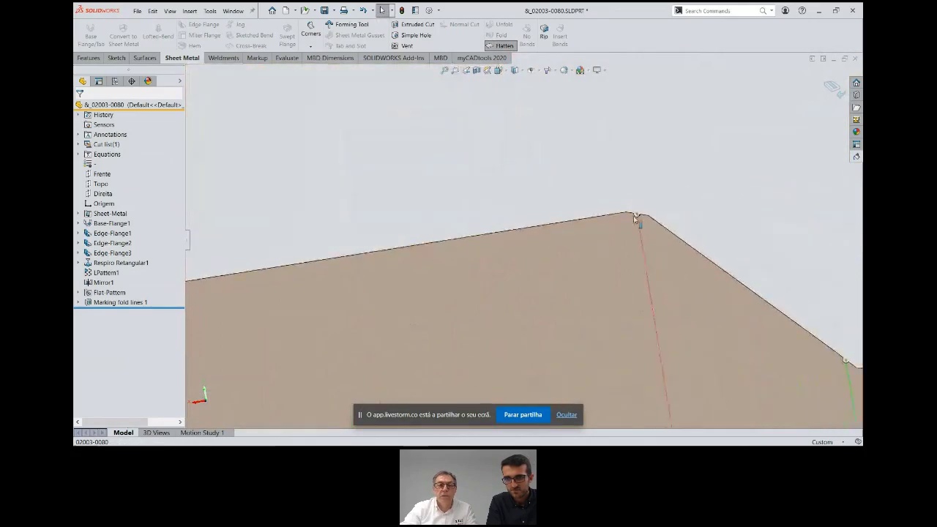
pyautogui.scroll(2, 662, 238)
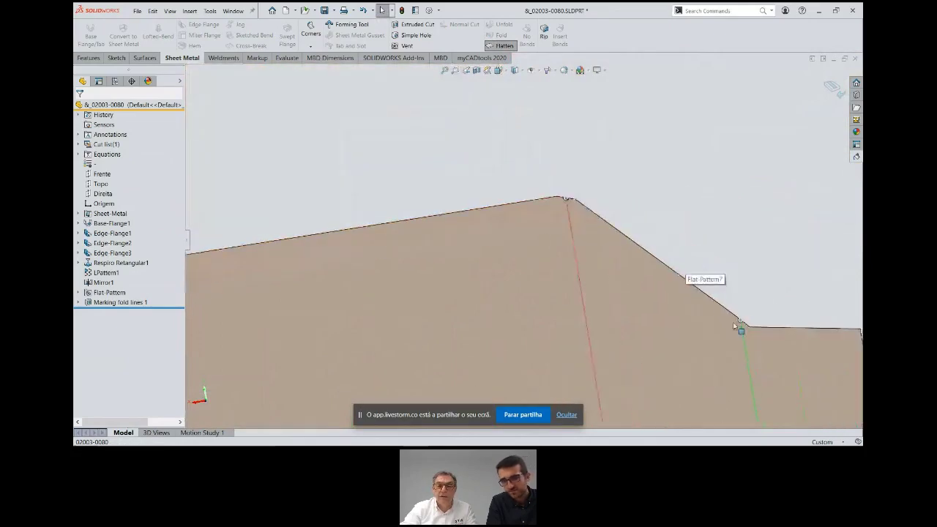
# Exit the flat pattern with Flatten so part 8_02003-0080 refolds
pyautogui.scroll(-2, 733, 322)
pyautogui.scroll(2, 693, 319)
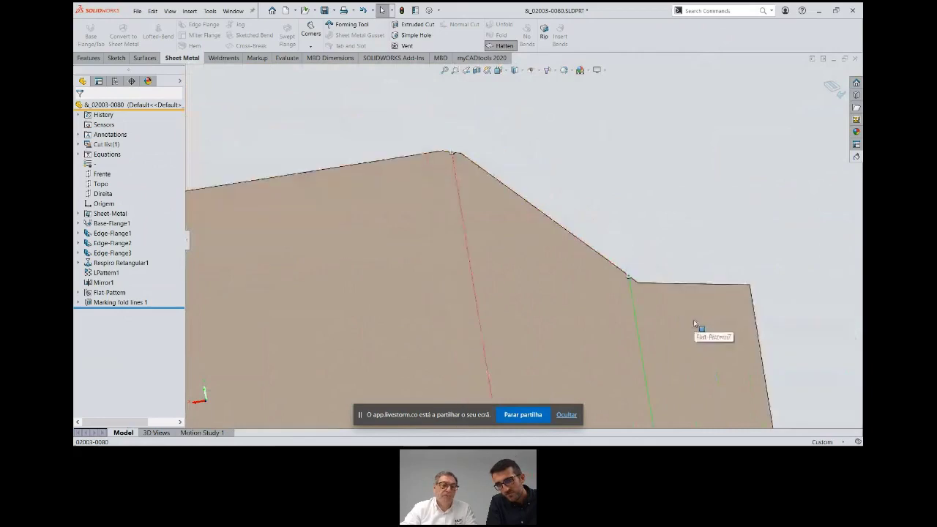
pyautogui.scroll(1, 693, 320)
pyautogui.scroll(1, 696, 326)
pyautogui.scroll(2, 638, 335)
pyautogui.scroll(1, 587, 356)
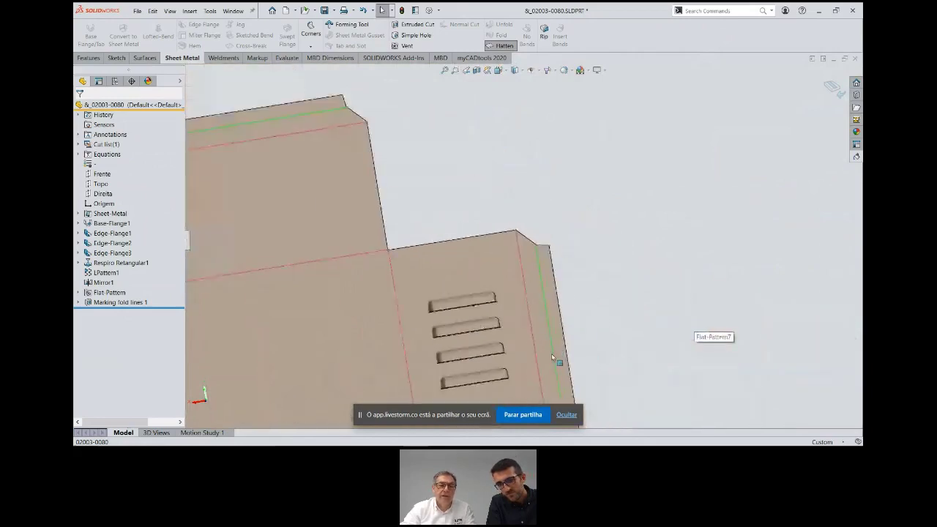
pyautogui.scroll(1, 552, 356)
pyautogui.scroll(-4, 552, 344)
pyautogui.scroll(-2, 551, 308)
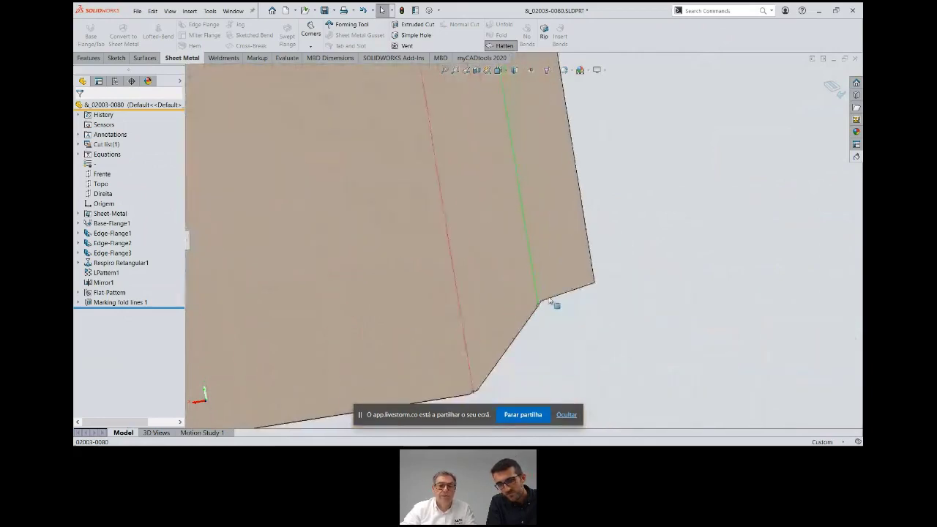
pyautogui.scroll(-3, 550, 300)
pyautogui.scroll(-2, 542, 301)
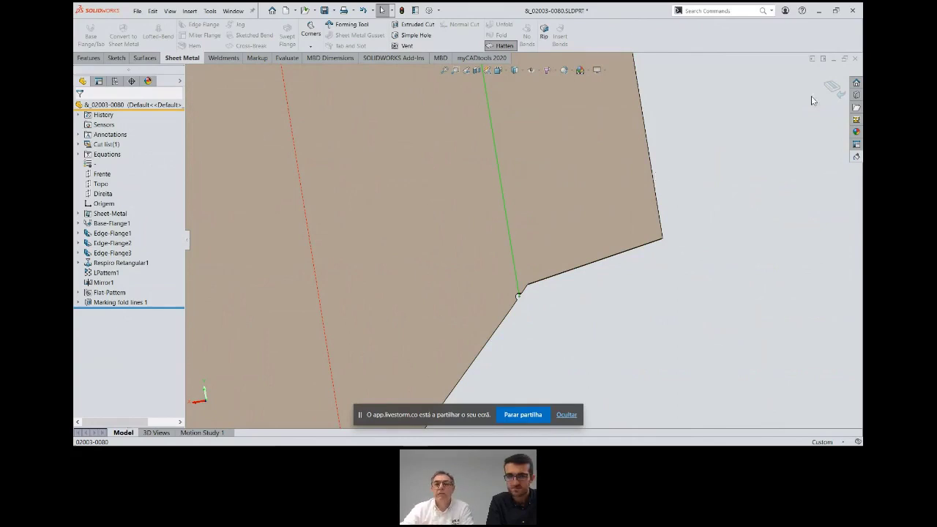
pyautogui.click(835, 90)
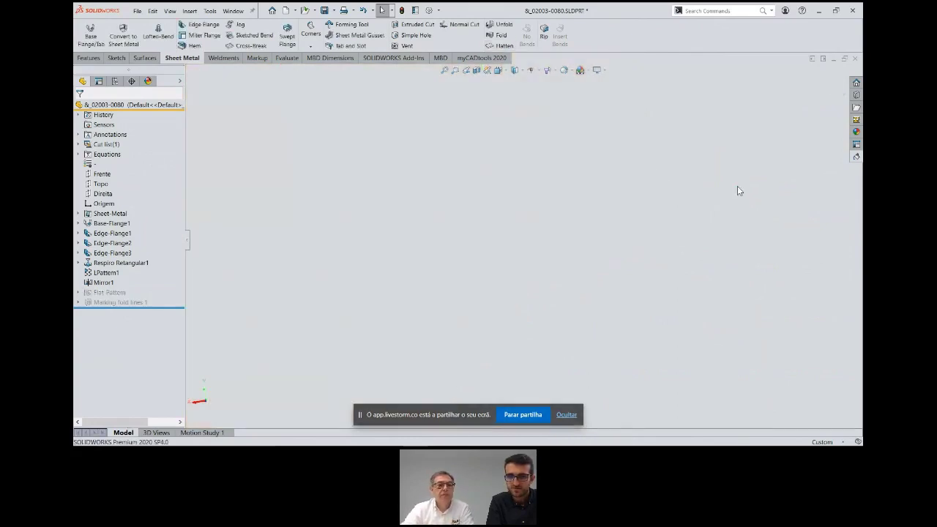
# Show the folded louvred enclosure in Trimetric view, then stop the screen share
pyautogui.moveTo(450, 211); pyautogui.dragTo(480, 87, button='right')
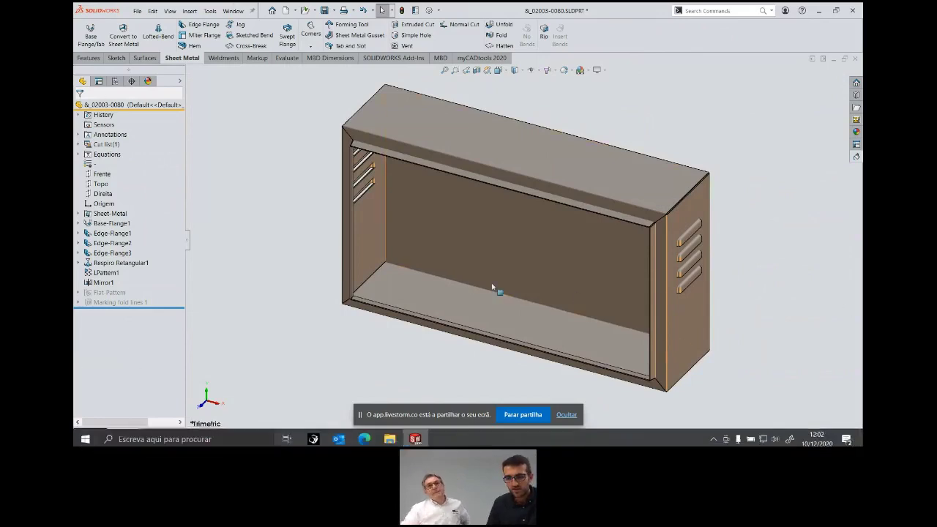
pyautogui.click(536, 418)
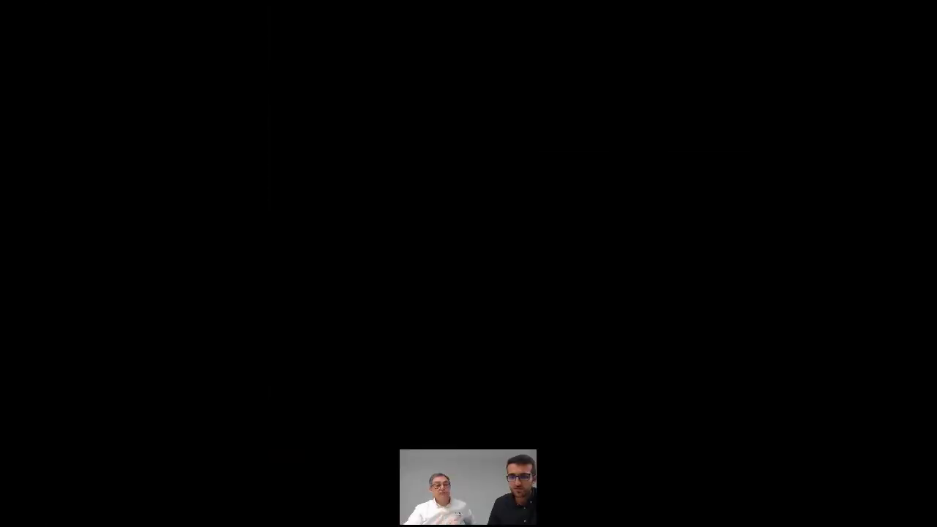
# Scroll the myCADtools page past the pricing banner to the DESIGN tools, SelectMaterial and CurveEquation
pyautogui.scroll(-1, 476, 111)
pyautogui.scroll(1, 477, 112)
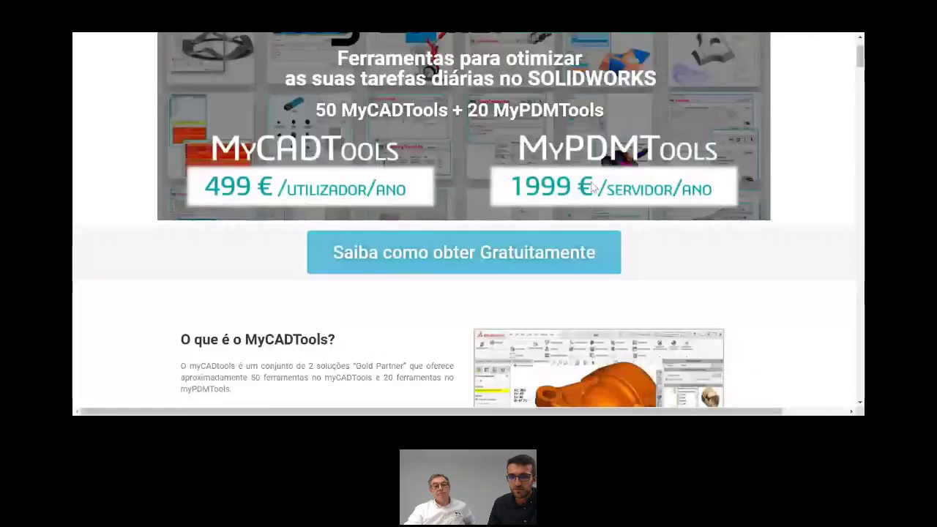
pyautogui.scroll(-1, 505, 183)
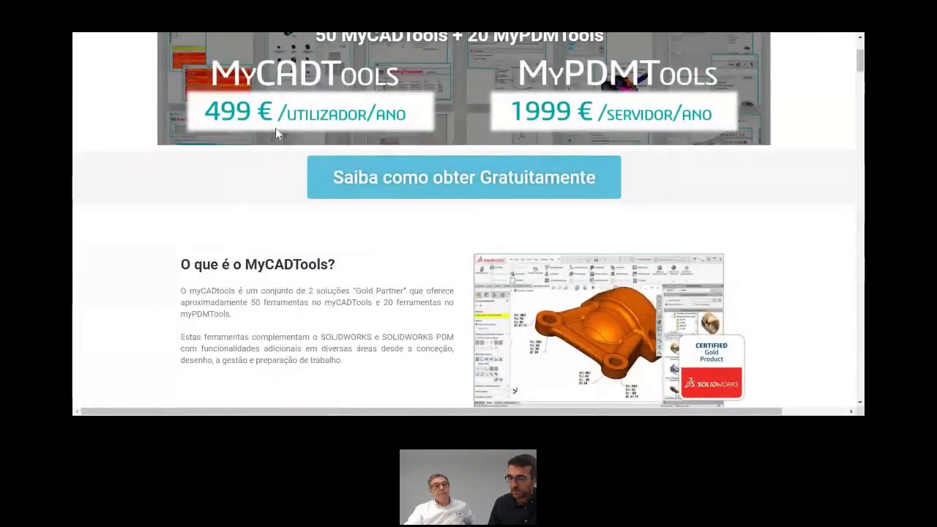
pyautogui.scroll(-2, 276, 136)
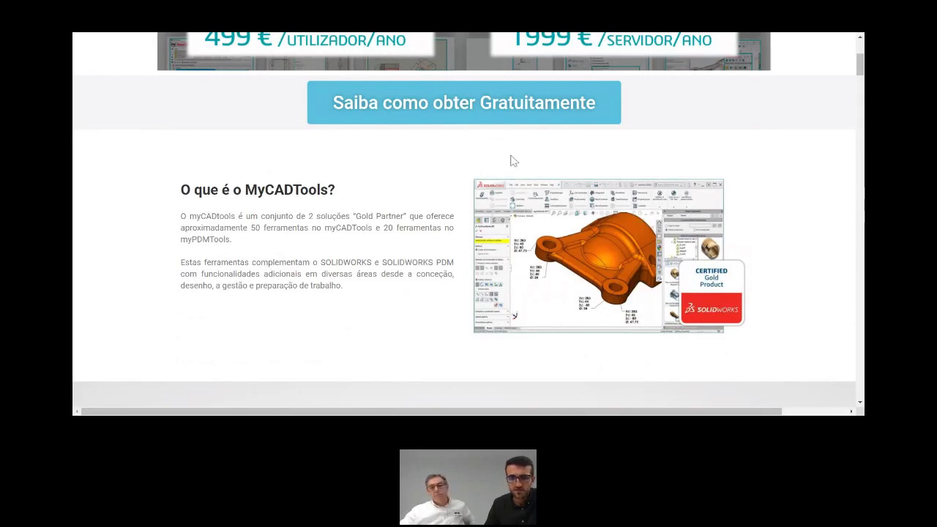
pyautogui.scroll(-1, 511, 160)
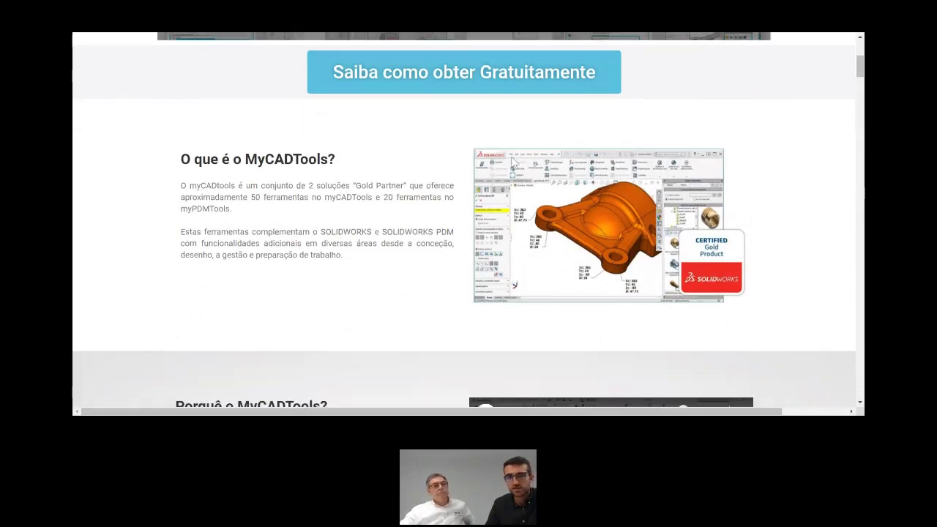
pyautogui.scroll(-4, 310, 83)
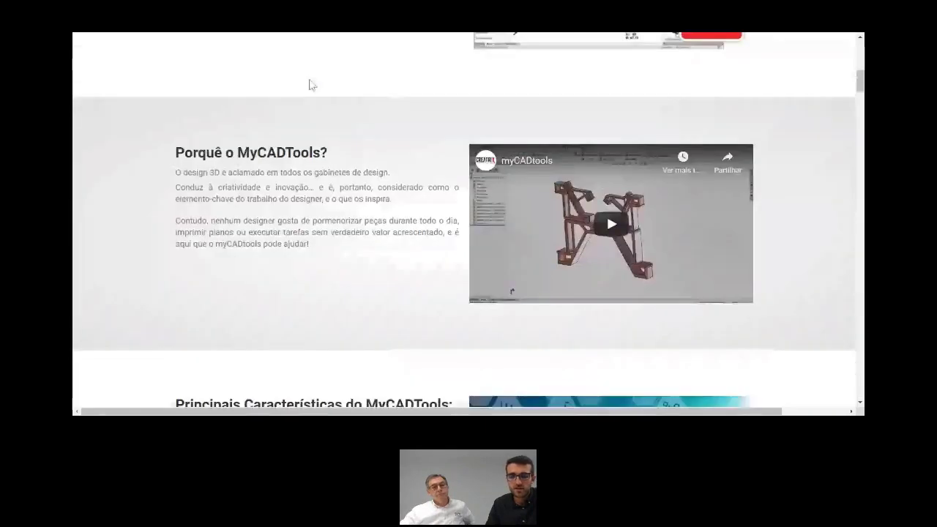
pyautogui.scroll(-4, 310, 85)
pyautogui.scroll(-4, 310, 84)
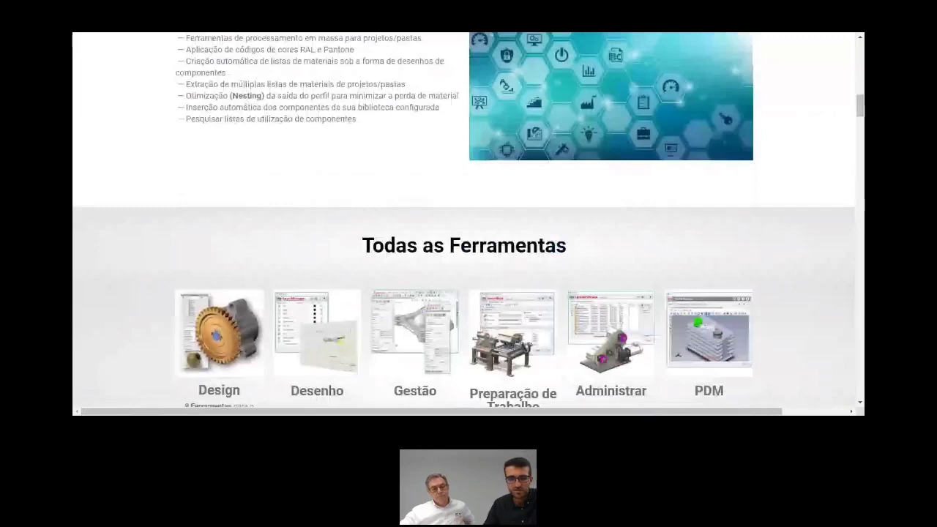
pyautogui.scroll(-4, 320, 148)
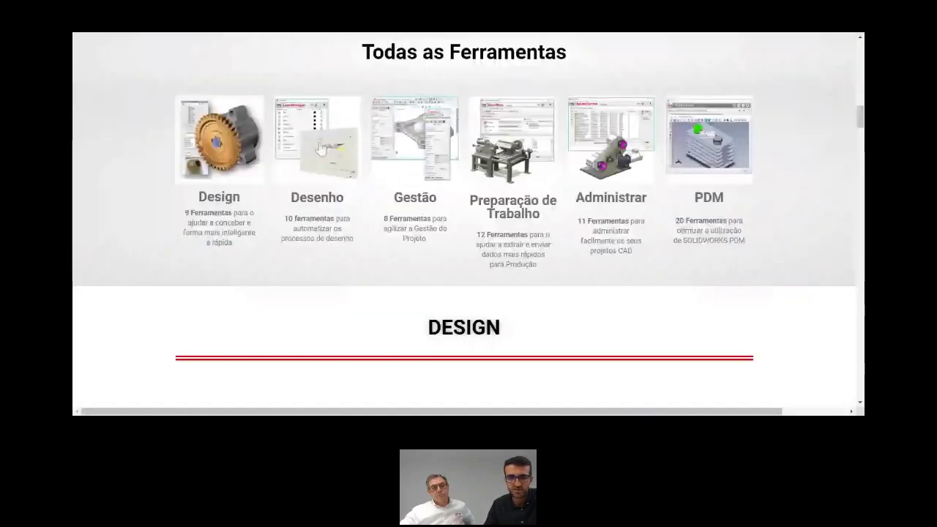
pyautogui.scroll(-5, 319, 146)
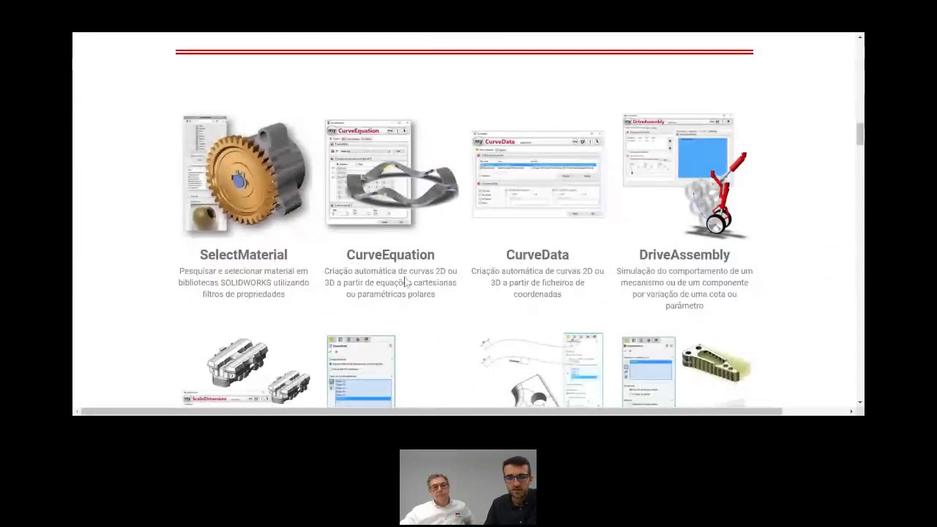
# Scroll down through every myCADtools tool category to the PDM cards
pyautogui.scroll(-1, 398, 211)
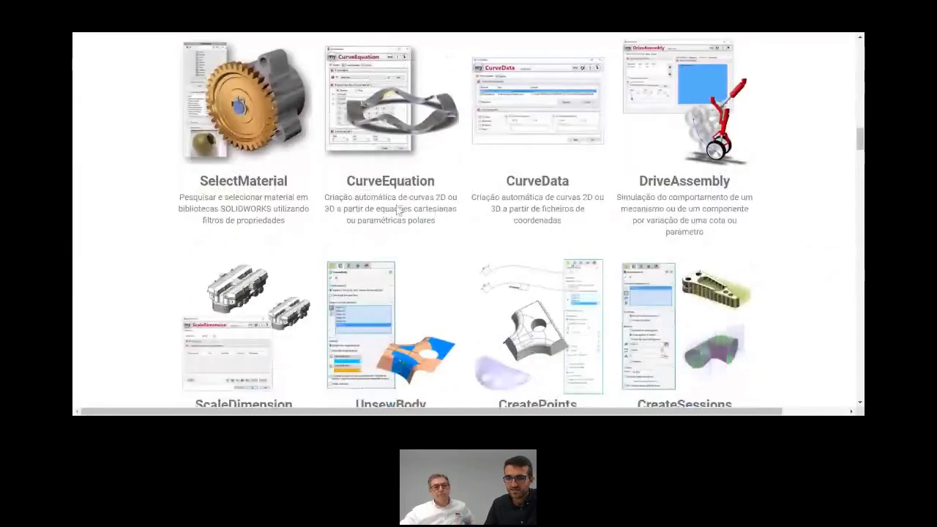
pyautogui.scroll(2, 593, 162)
pyautogui.scroll(-5, 593, 162)
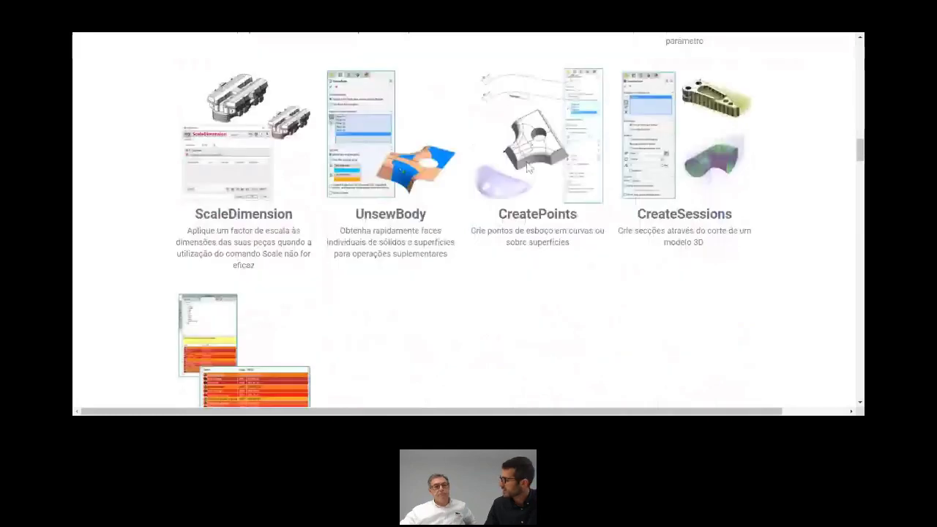
pyautogui.scroll(-3, 527, 167)
pyautogui.scroll(-3, 526, 167)
pyautogui.scroll(-5, 524, 167)
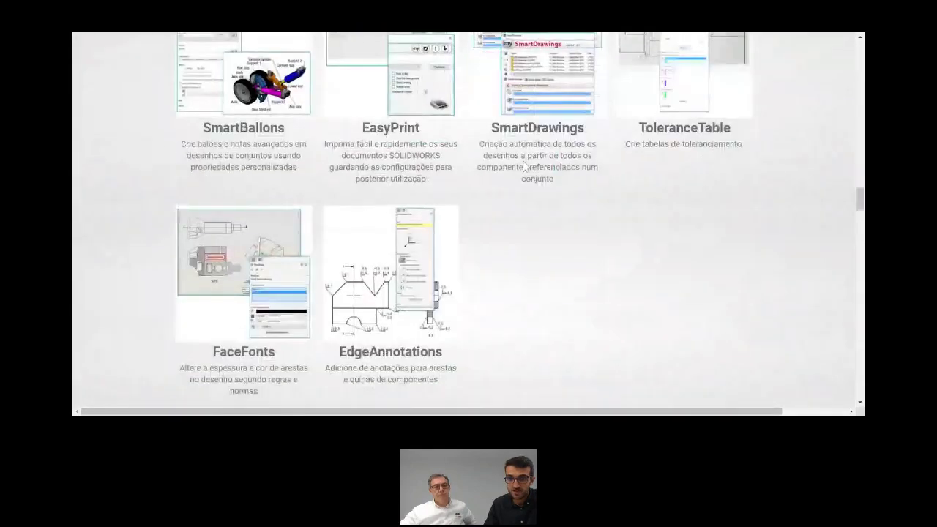
pyautogui.scroll(-4, 524, 167)
pyautogui.scroll(-5, 524, 167)
pyautogui.scroll(-4, 524, 167)
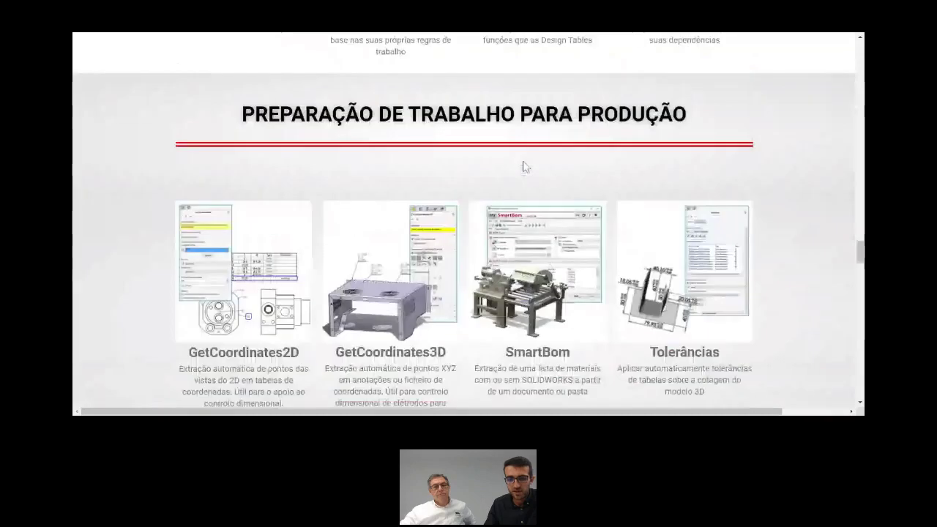
pyautogui.scroll(-5, 523, 167)
pyautogui.scroll(-5, 524, 167)
pyautogui.scroll(-2, 524, 167)
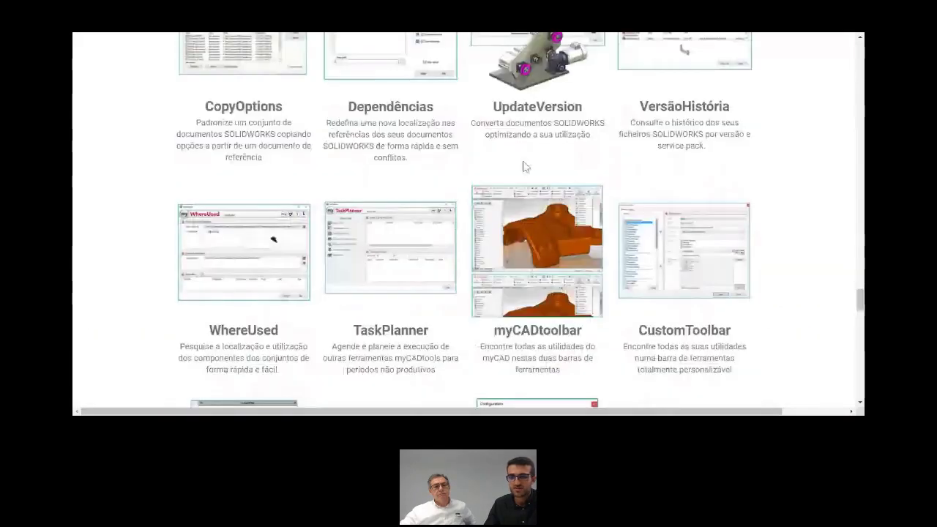
pyautogui.scroll(-2, 525, 166)
pyautogui.scroll(-3, 524, 167)
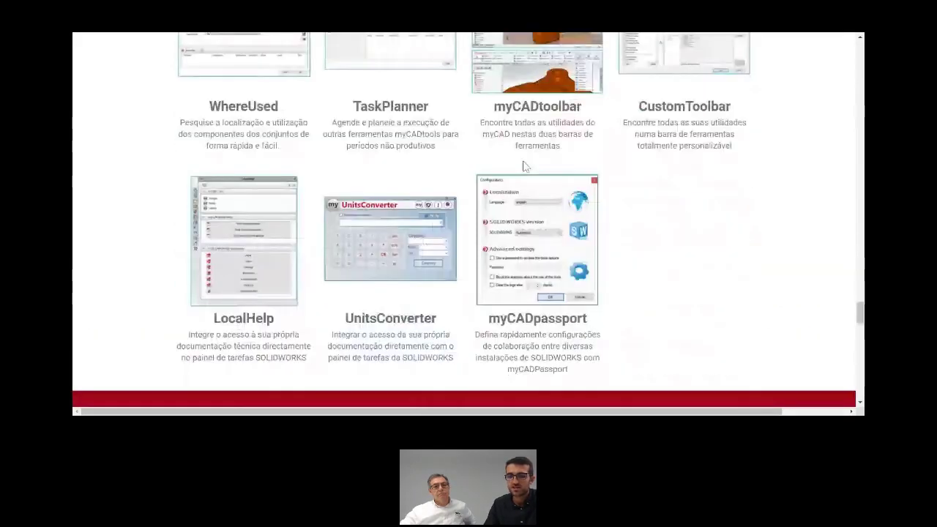
pyautogui.scroll(-5, 524, 166)
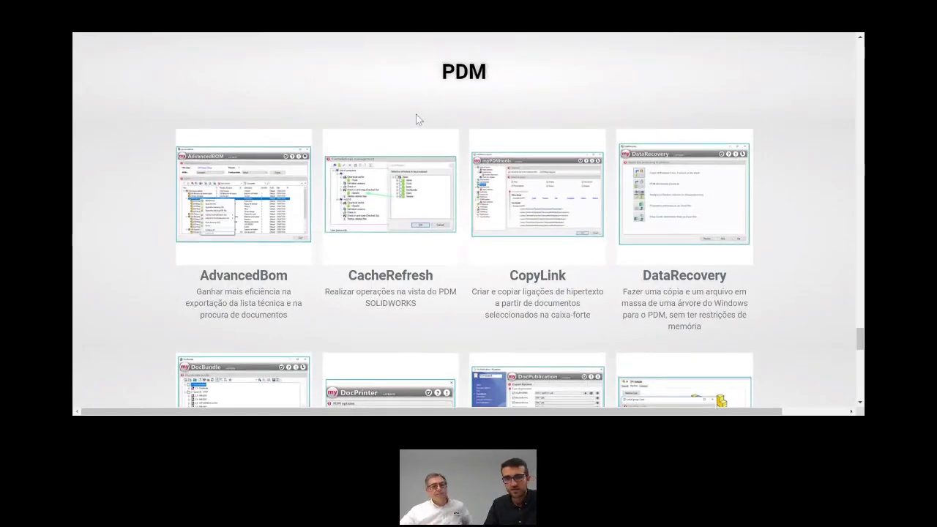
# Scroll back up to the banner pricing MyCADTools at 499 € and MyPDMTools at 1999 €
pyautogui.scroll(1, 418, 120)
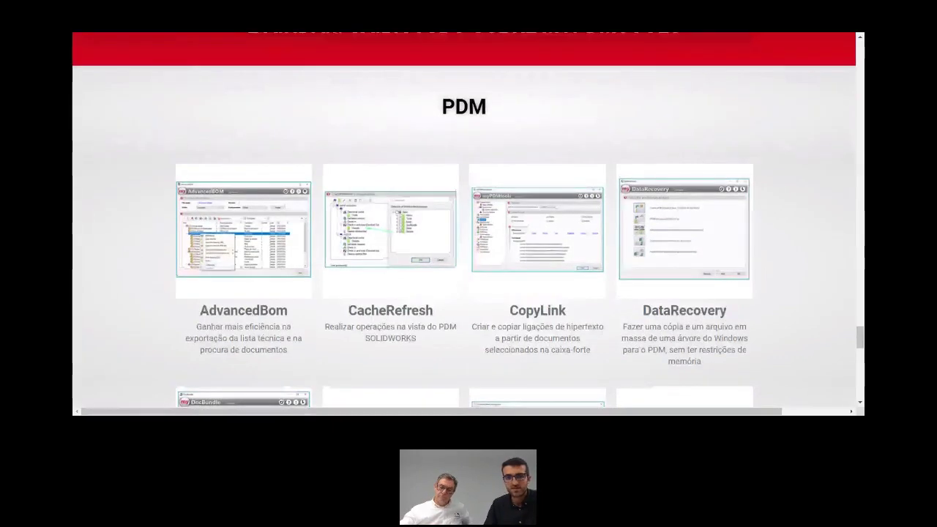
pyautogui.scroll(5, 465, 219)
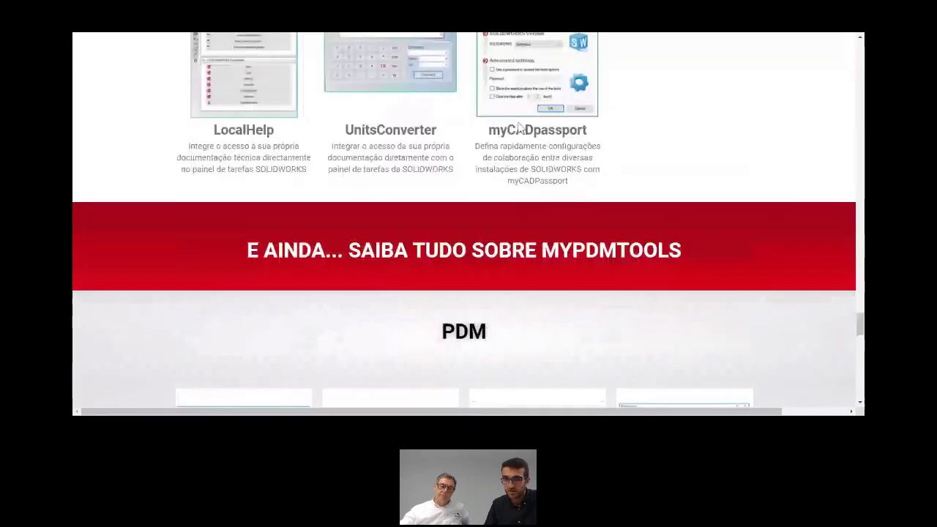
pyautogui.scroll(3, 519, 128)
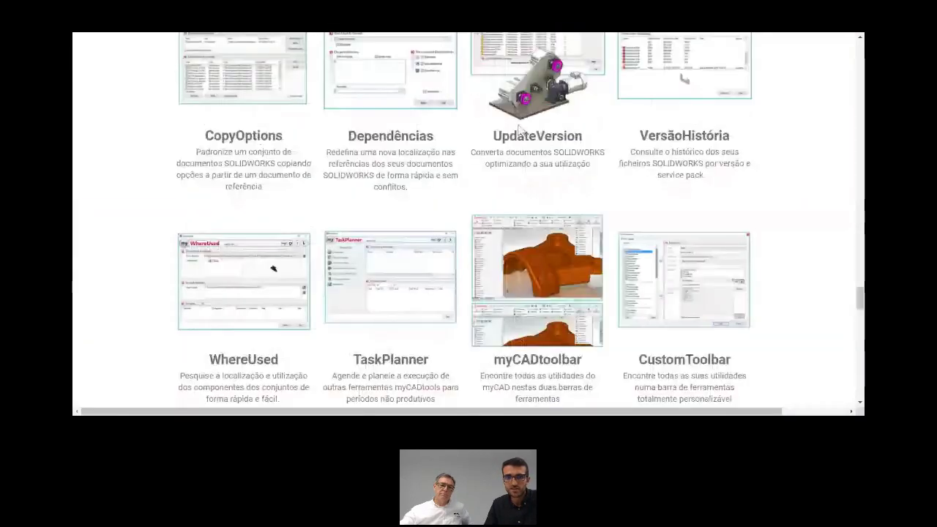
pyautogui.scroll(5, 412, 130)
pyautogui.scroll(5, 412, 130)
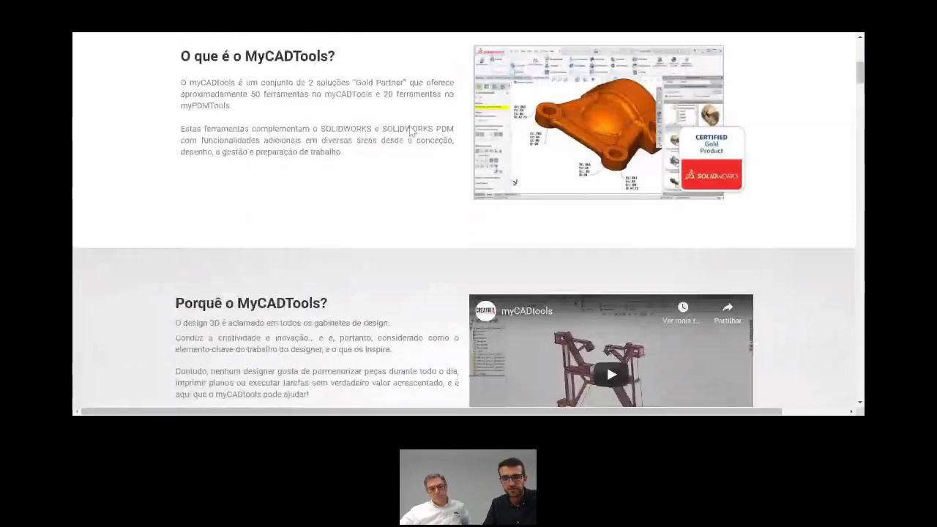
pyautogui.scroll(3, 410, 132)
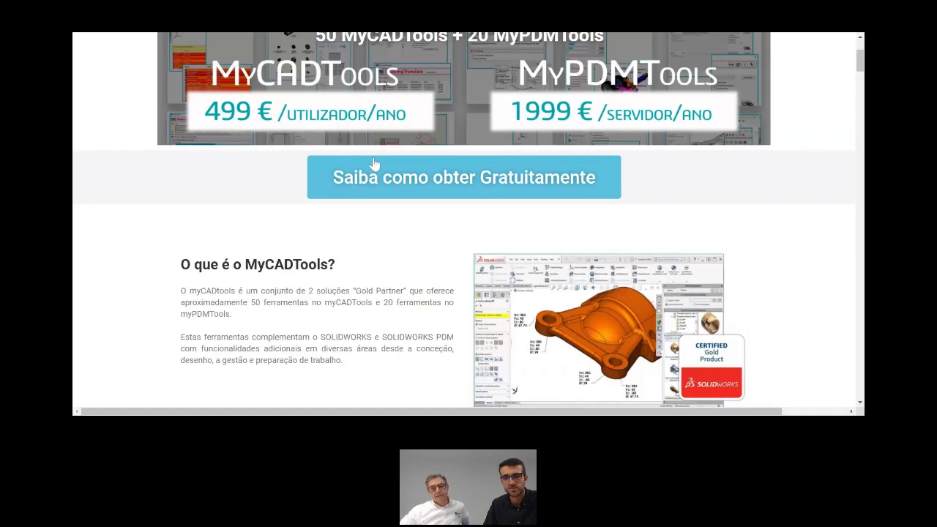
pyautogui.scroll(1, 374, 164)
pyautogui.scroll(1, 374, 164)
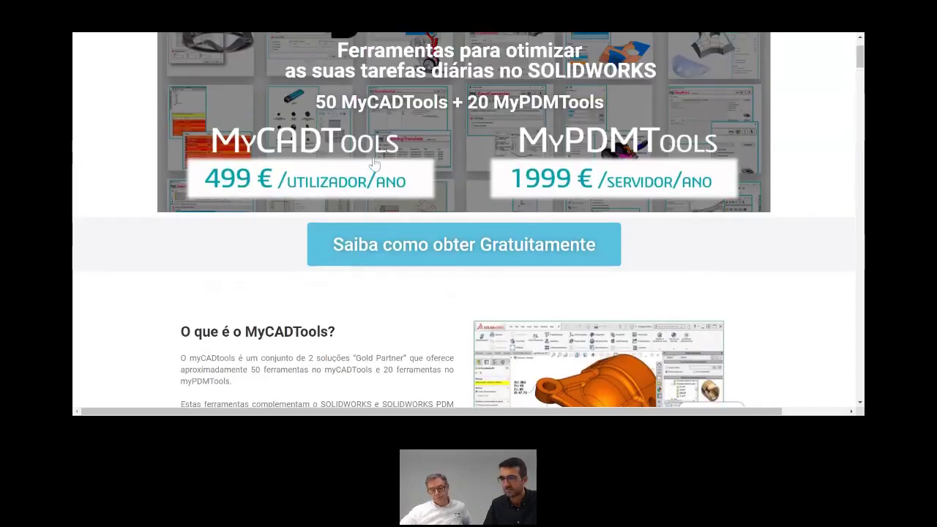
pyautogui.scroll(1, 374, 164)
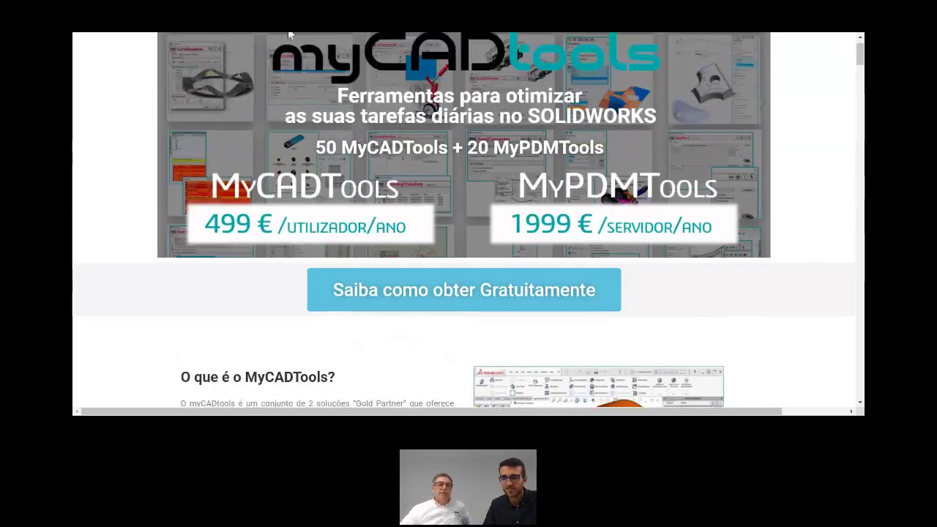